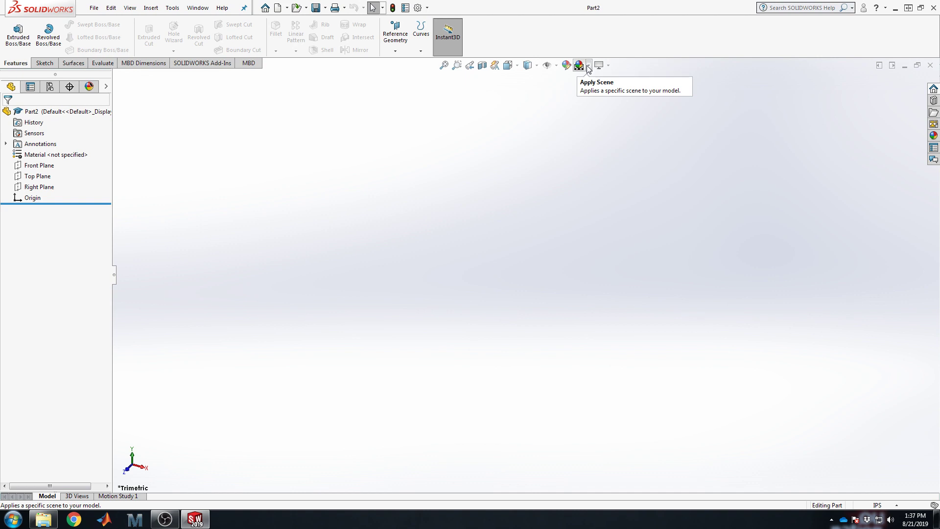
# Try the Plain White scene on the part, and restore the 3 Point Faded default scene.
pyautogui.click(589, 66)
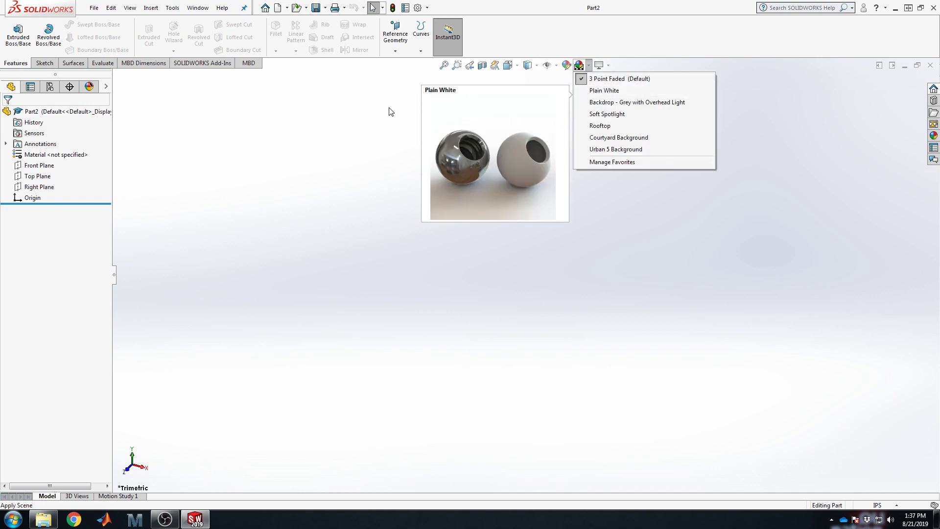
pyautogui.click(584, 93)
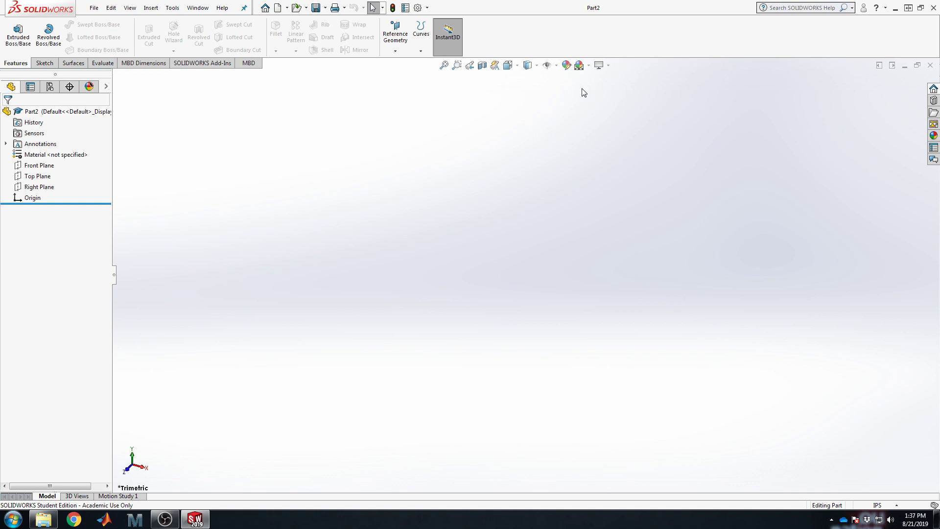
pyautogui.click(589, 67)
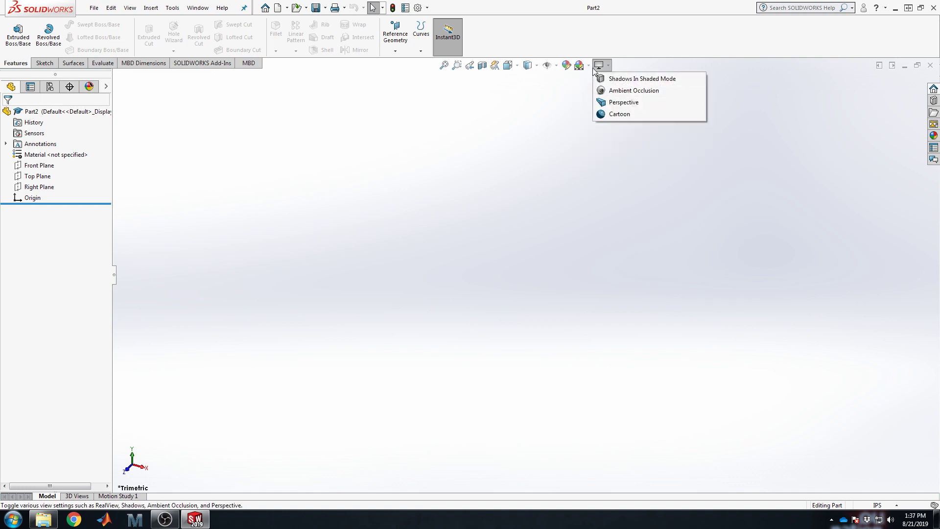
pyautogui.moveTo(599, 66)
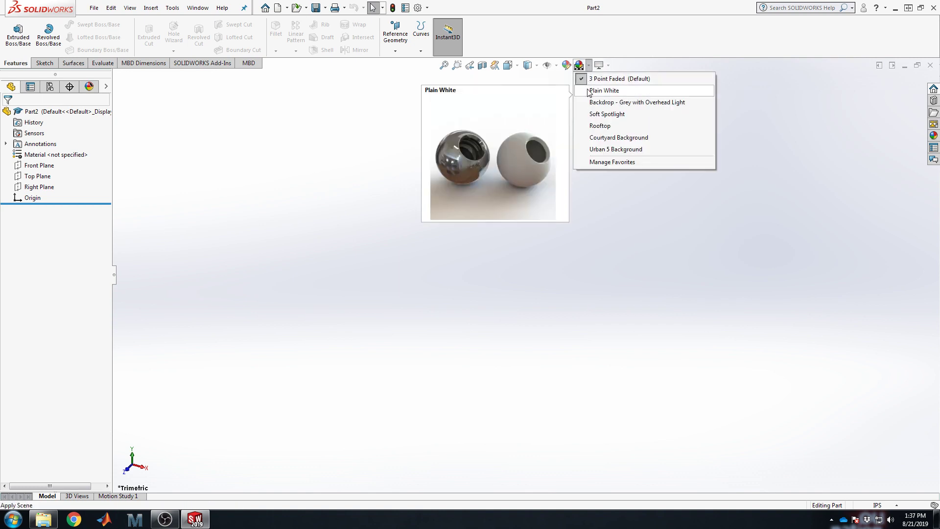
pyautogui.click(591, 90)
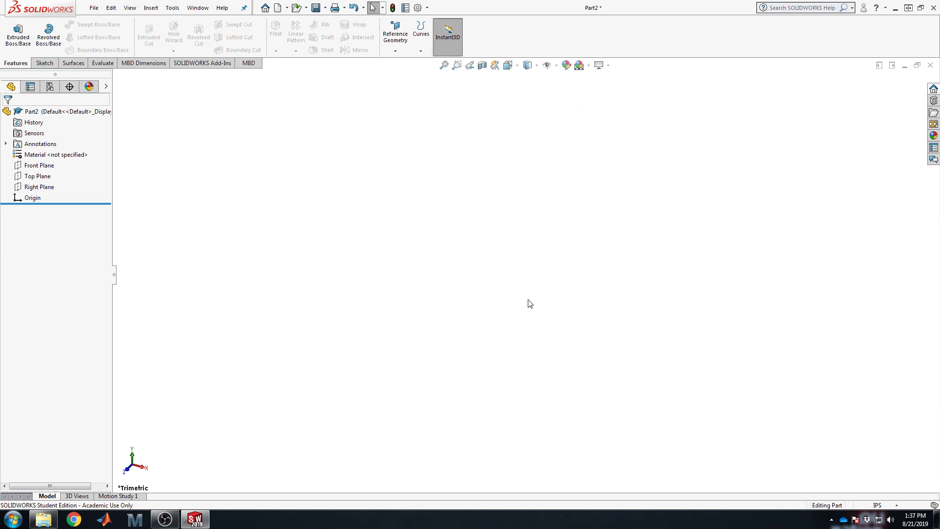
pyautogui.click(587, 78)
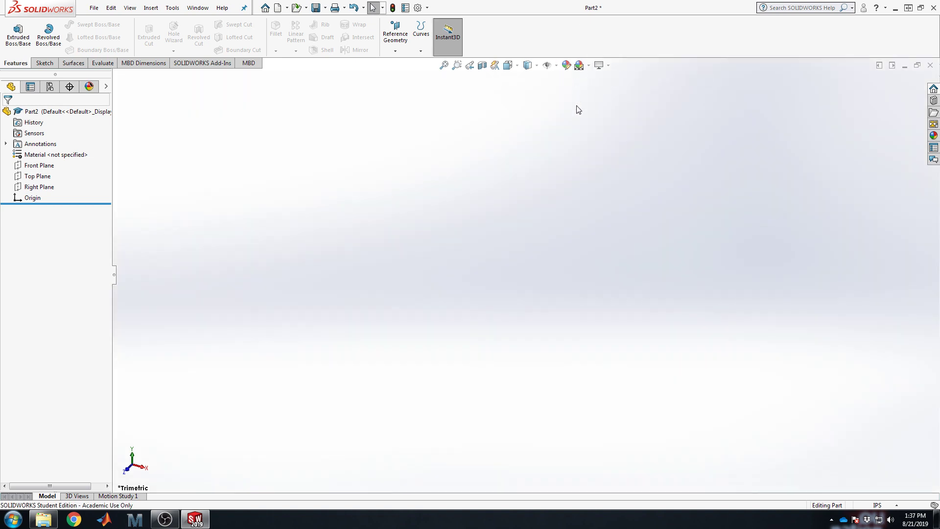
# Apply the Plain White scene as the part's background.
pyautogui.click(591, 68)
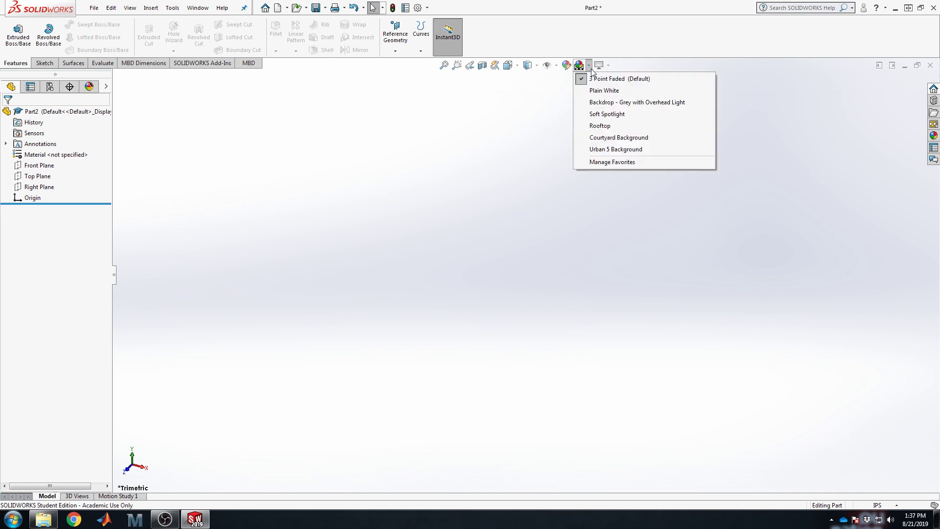
pyautogui.click(600, 88)
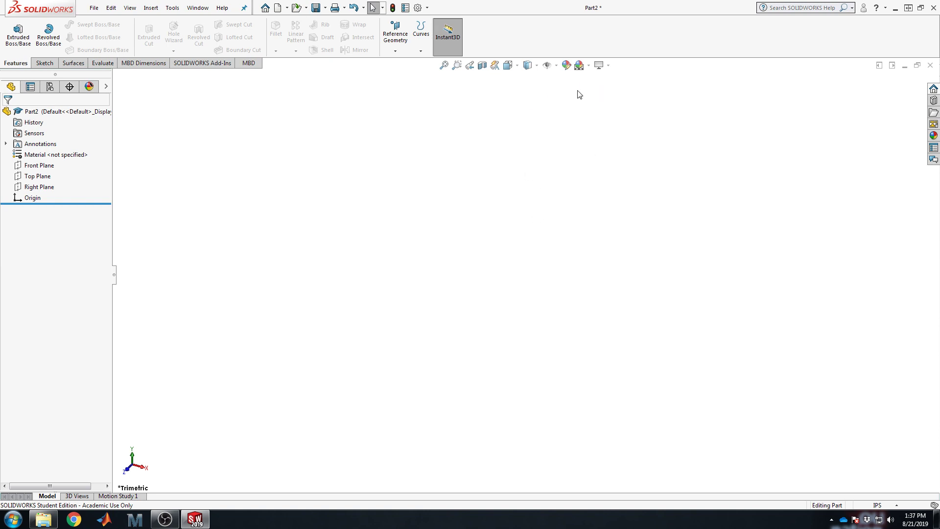
pyautogui.click(589, 66)
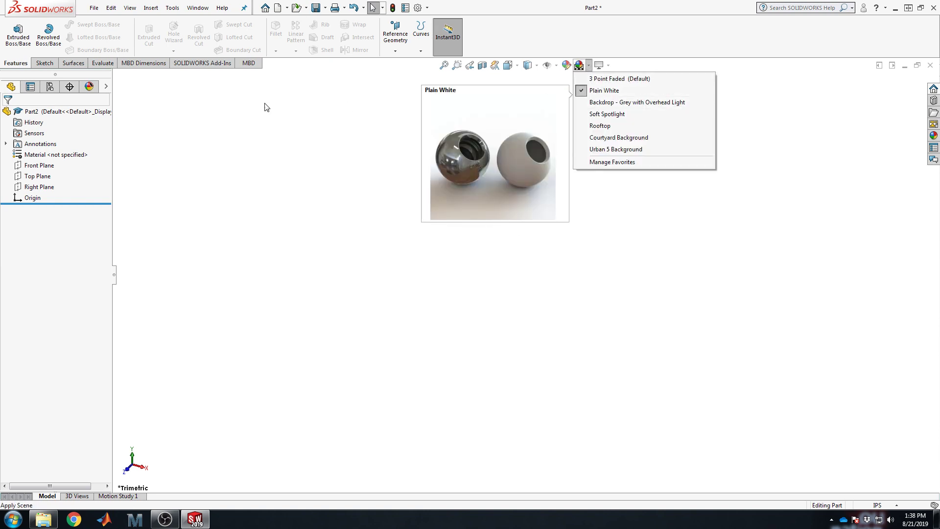
pyautogui.click(331, 137)
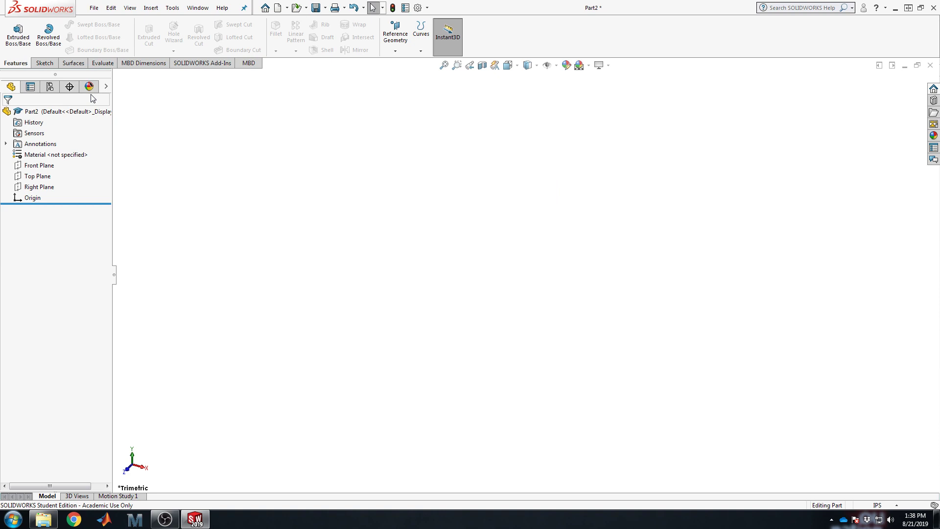
# Start a new sketch on the Top Plane.
pyautogui.click(37, 176)
pyautogui.click(44, 63)
pyautogui.click(22, 36)
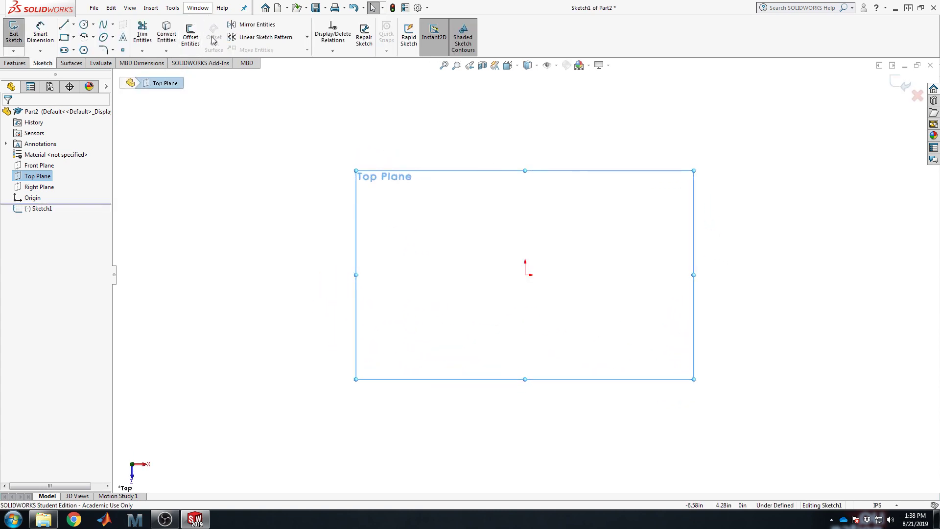
# Insert the airfoil image e423.PNG into the sketch as a sketch picture.
pyautogui.click(173, 8)
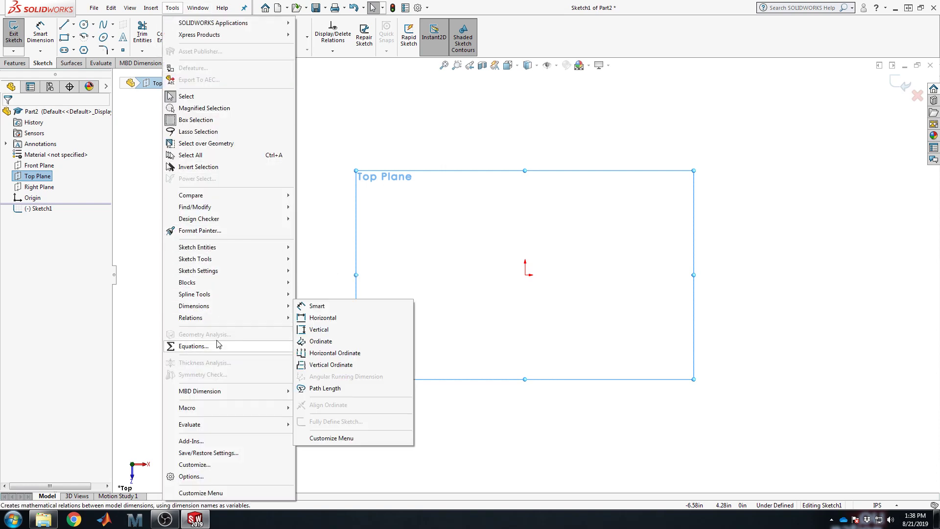
pyautogui.moveTo(222, 259)
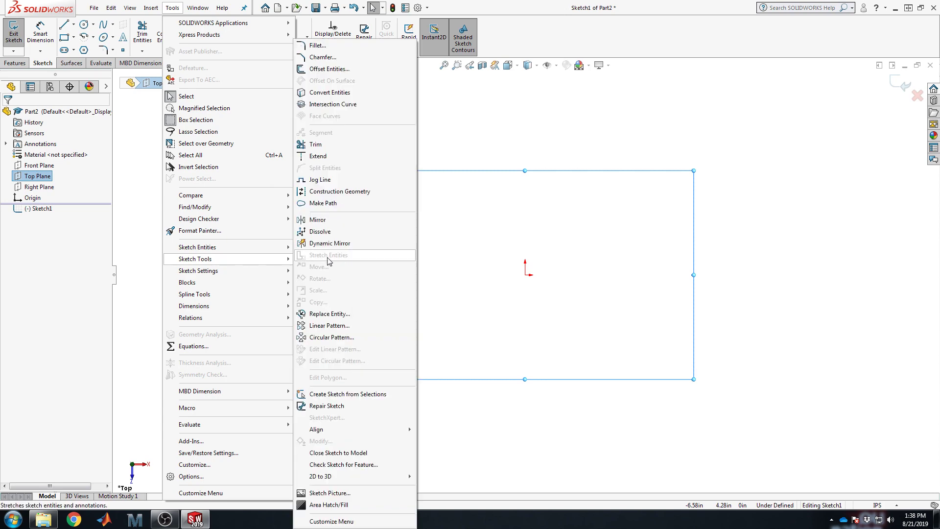
pyautogui.click(329, 494)
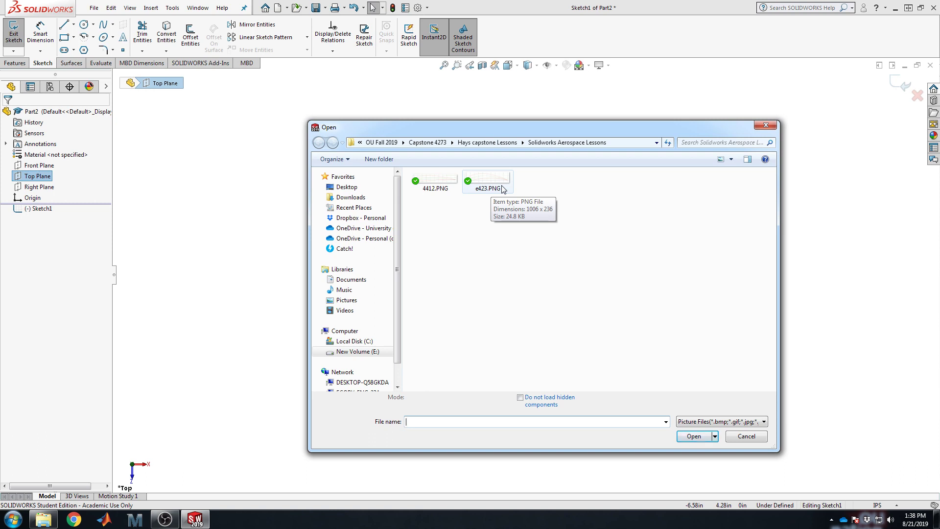
pyautogui.doubleClick(496, 189)
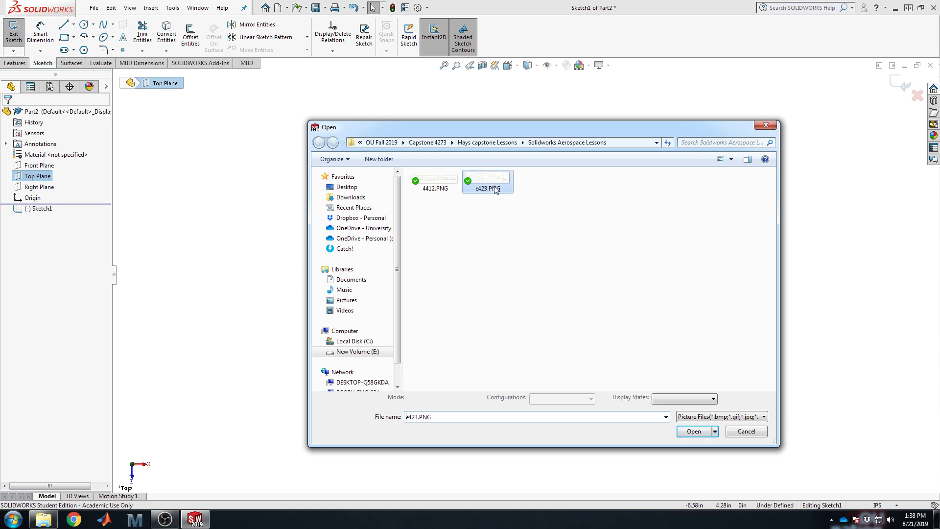
# Move the airfoil picture over the origin to about X -11.26 in, Y 0.73 in, and accept the placement.
pyautogui.scroll(4, 616, 238)
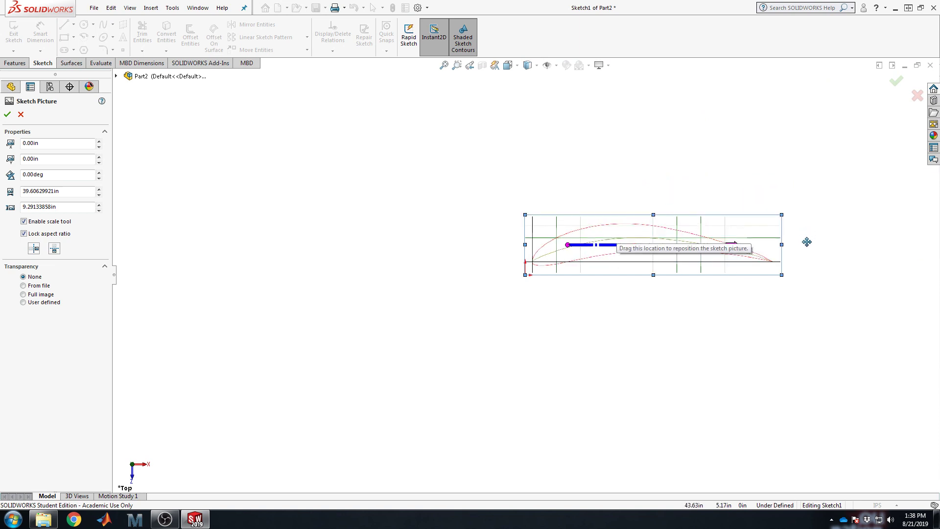
pyautogui.scroll(-3, 644, 272)
pyautogui.moveTo(608, 245); pyautogui.dragTo(414, 233)
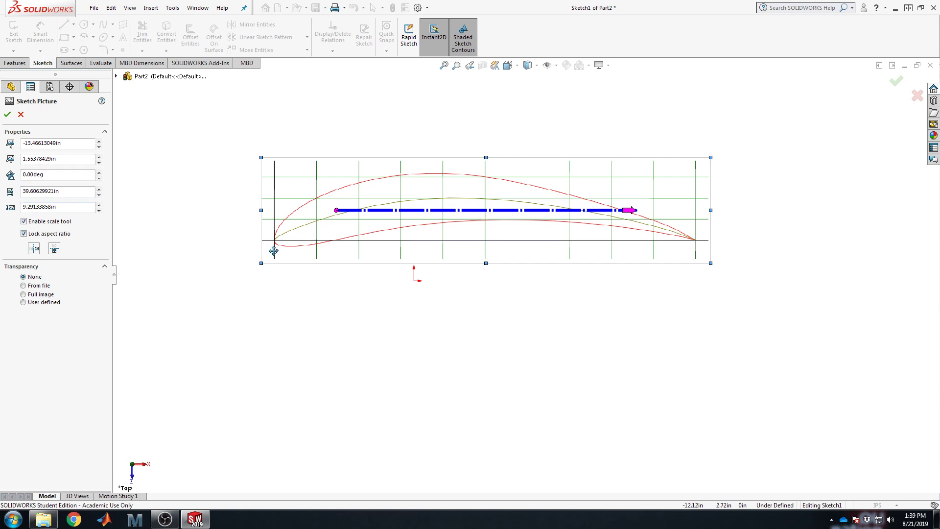
pyautogui.moveTo(385, 214)
pyautogui.mouseDown()
pyautogui.moveTo(397, 226)
pyautogui.moveTo(412, 220)
pyautogui.mouseUp()
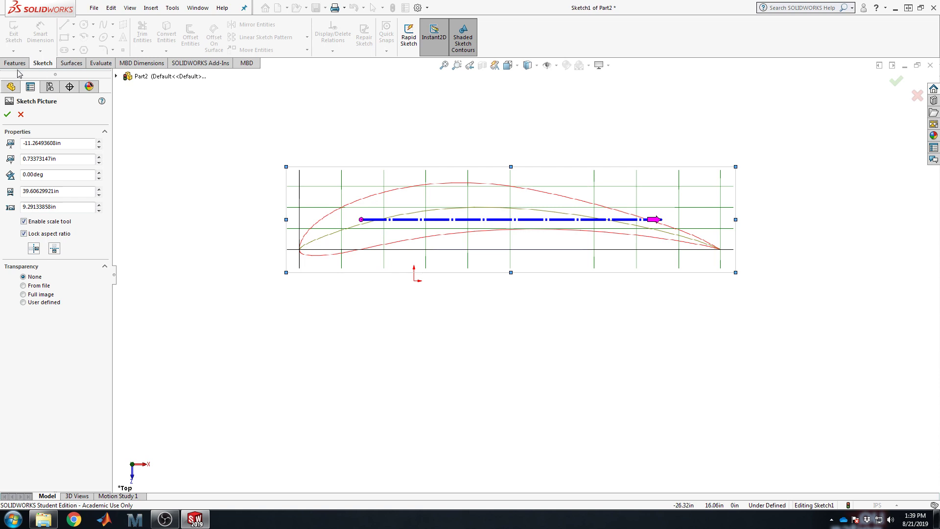
pyautogui.click(8, 114)
# Sketch a horizontal line about 11.79 in long starting at the origin.
pyautogui.click(63, 25)
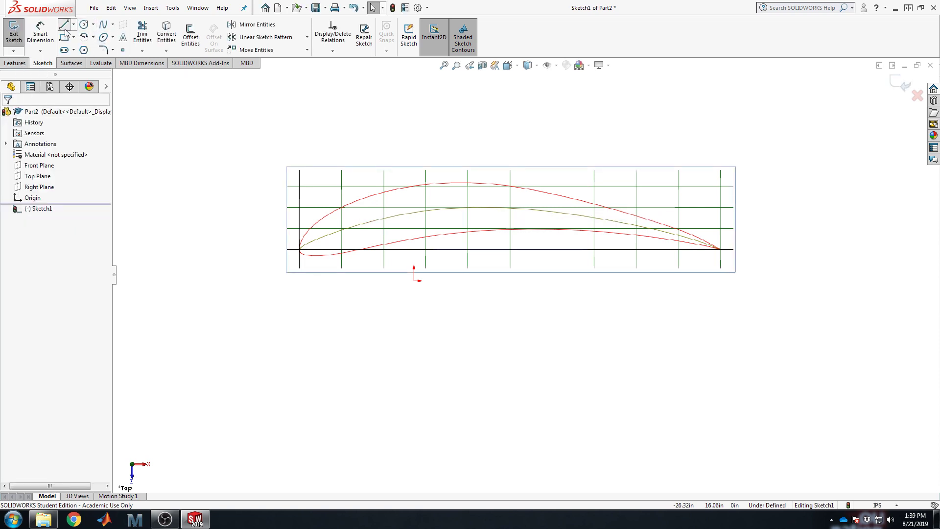
pyautogui.click(414, 281)
pyautogui.click(549, 281)
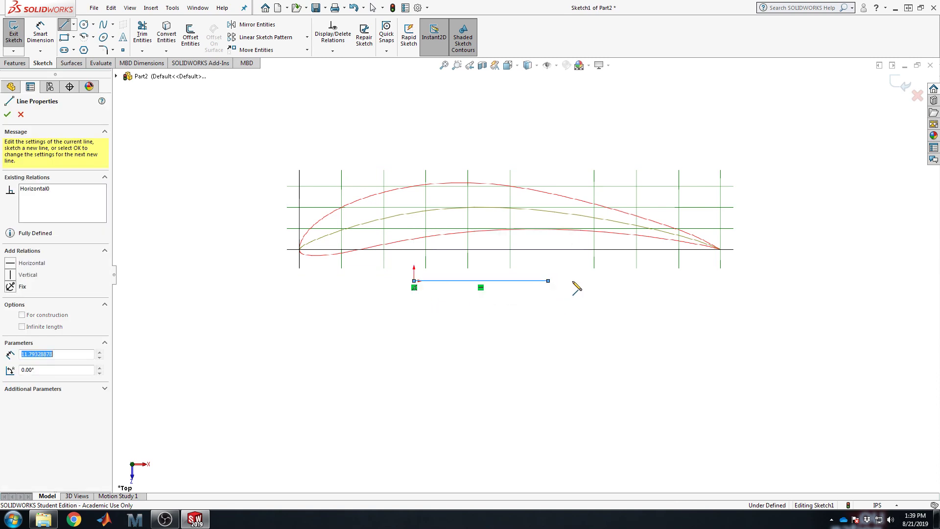
pyautogui.press('Escape')
# Dimension the horizontal line's length and set it to 1 in.
pyautogui.click(40, 34)
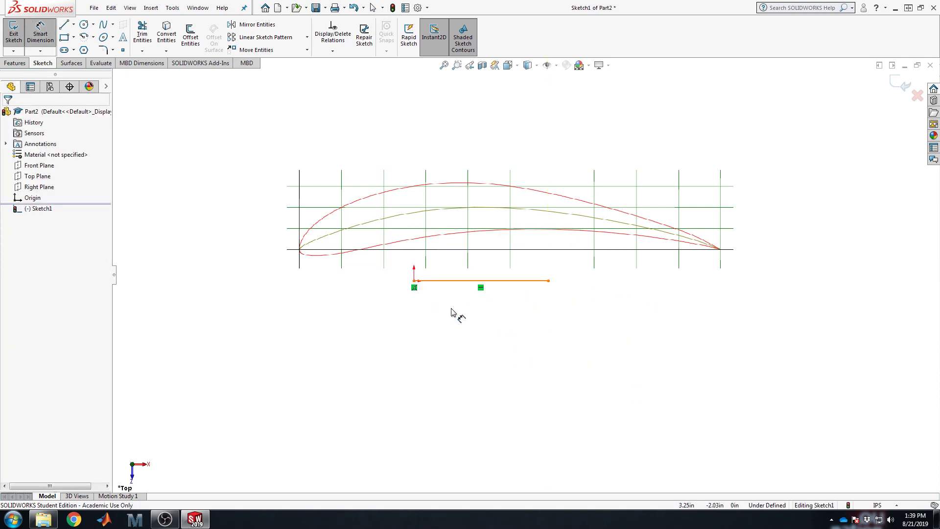
pyautogui.click(448, 281)
pyautogui.click(449, 325)
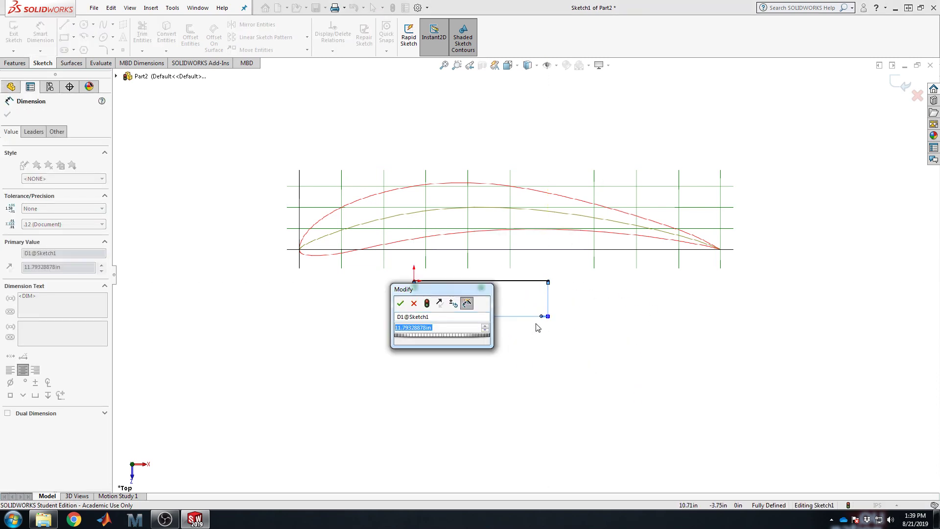
pyautogui.write('1')
pyautogui.press('Return')
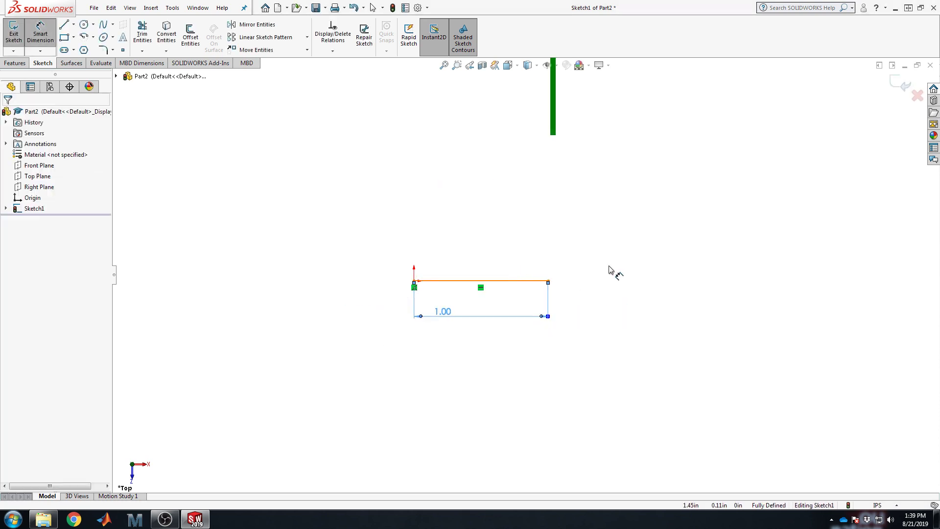
pyautogui.press('Escape')
# Convert the 1 in horizontal line to construction geometry.
pyautogui.scroll(-5, 543, 264)
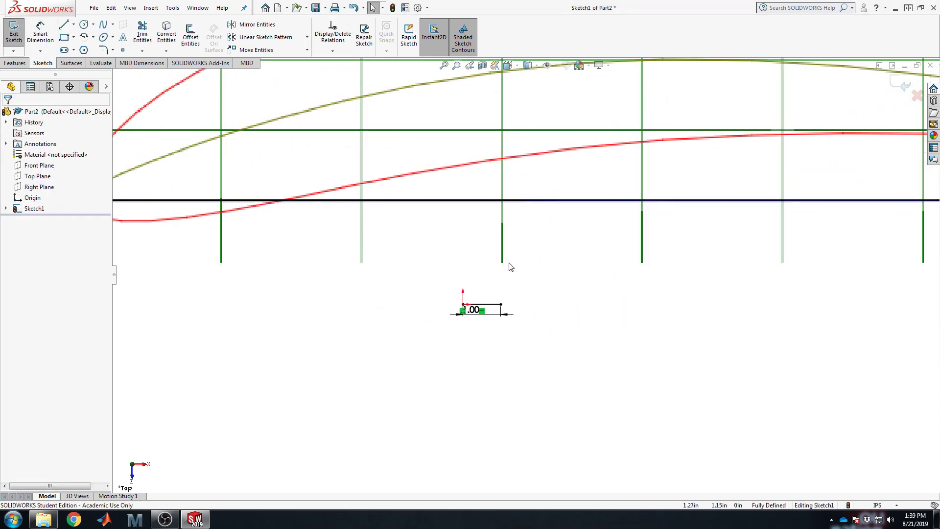
pyautogui.scroll(1, 511, 267)
pyautogui.click(474, 316)
pyautogui.rightClick(475, 316)
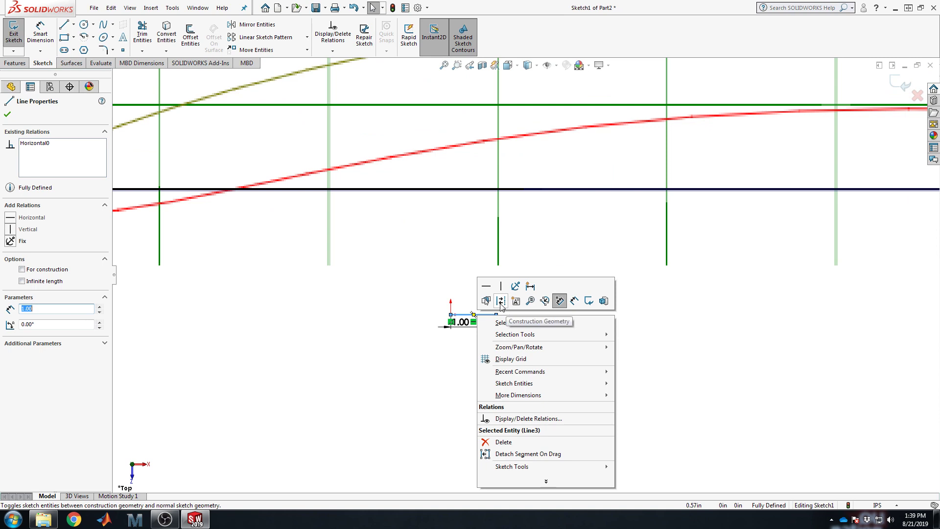
pyautogui.click(409, 309)
pyautogui.rightClick(474, 316)
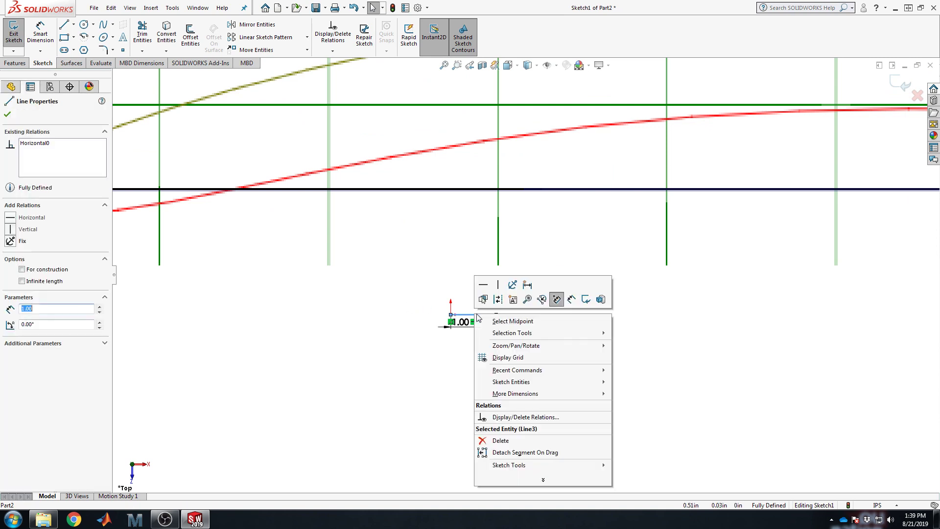
pyautogui.click(498, 300)
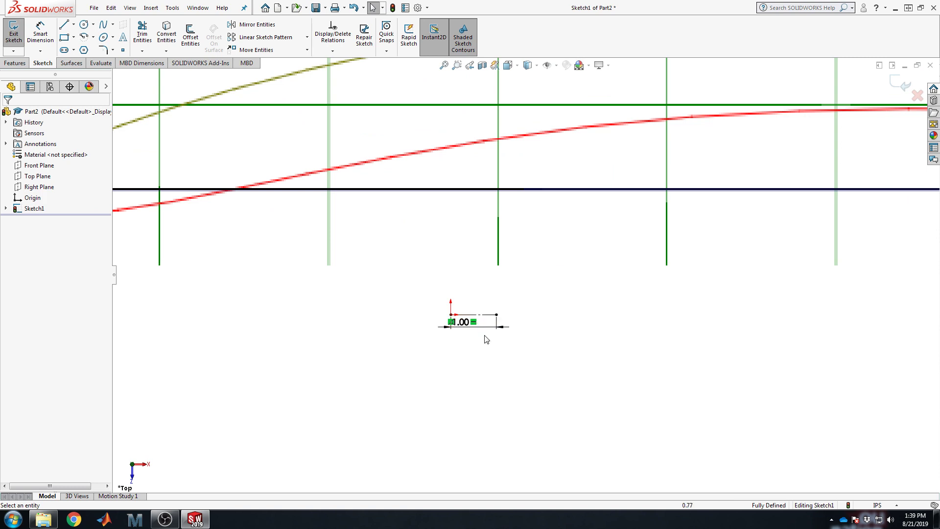
# Check the document's unit system and leave it on IPS (inch, pound, second).
pyautogui.scroll(-5, 539, 338)
pyautogui.click(634, 276)
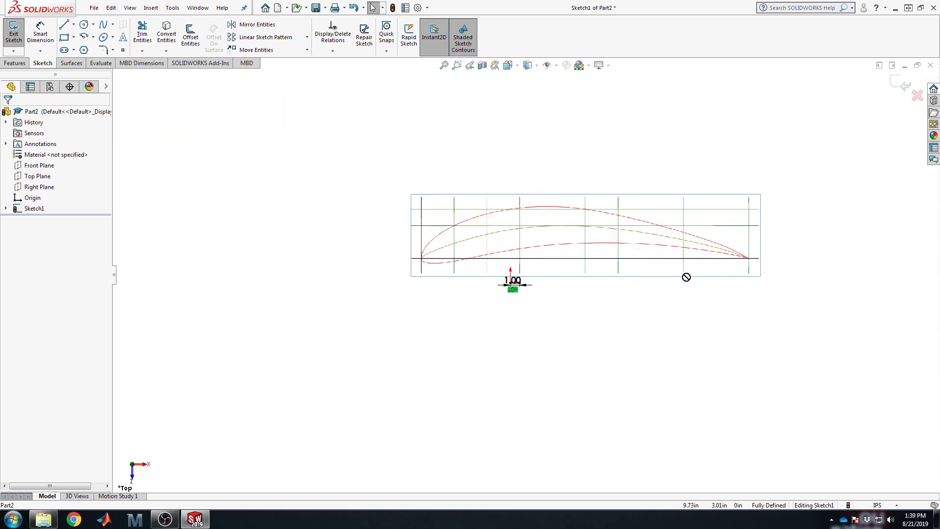
pyautogui.click(880, 505)
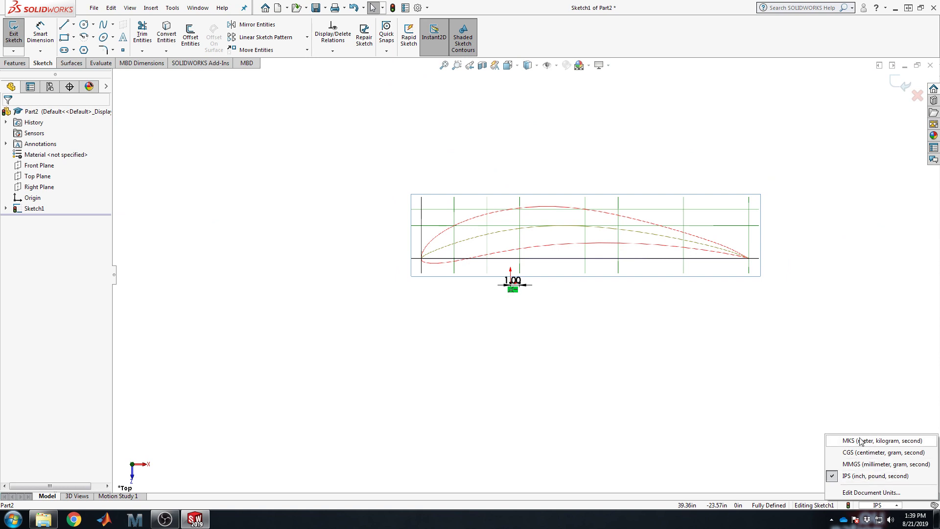
pyautogui.click(852, 481)
pyautogui.click(537, 289)
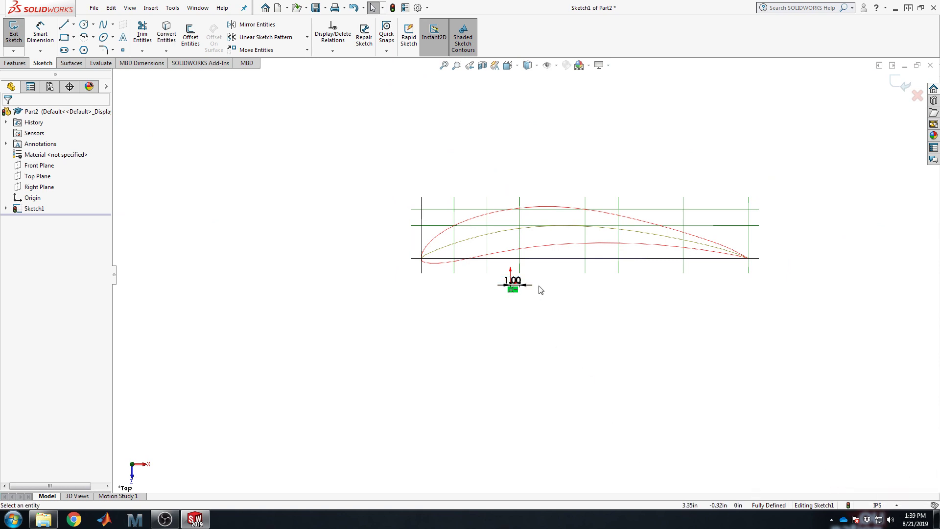
# Open the airfoil picture for editing and shrink it proportionally to about 10.16 in wide.
pyautogui.scroll(-2, 563, 279)
pyautogui.click(489, 202)
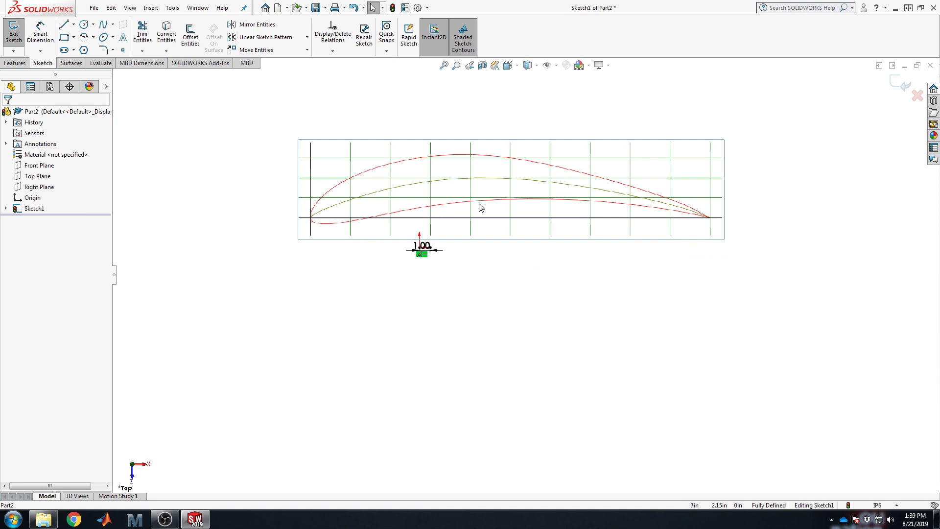
pyautogui.doubleClick(603, 162)
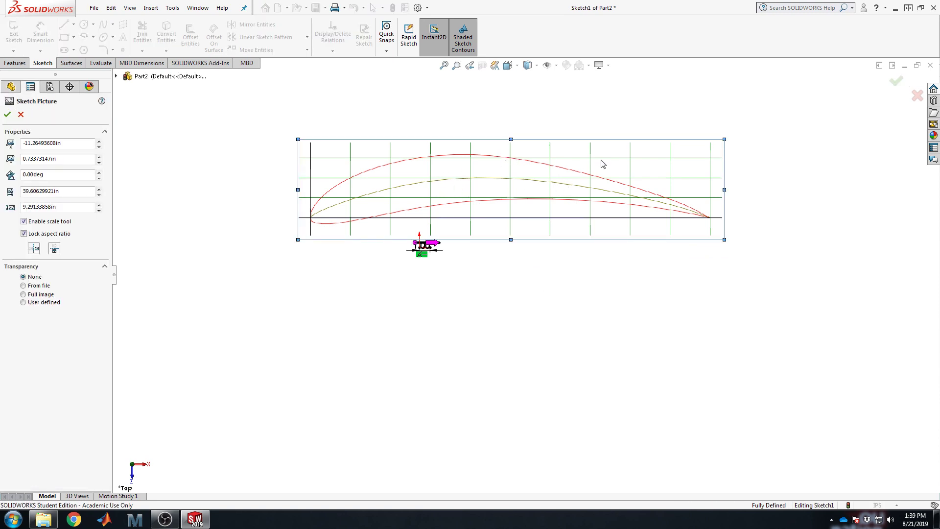
pyautogui.moveTo(724, 140)
pyautogui.mouseDown()
pyautogui.moveTo(428, 239)
pyautogui.moveTo(426, 279)
pyautogui.mouseUp()
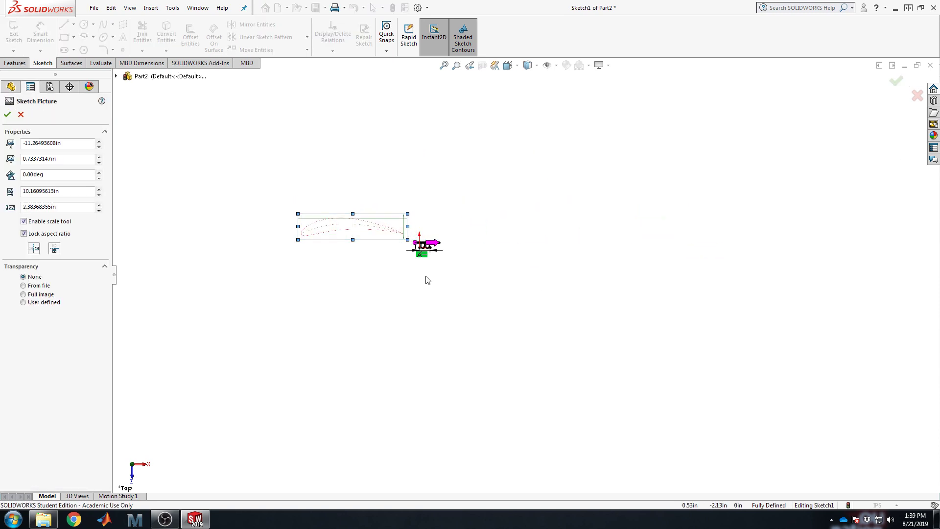
# Move the airfoil picture over the 1 in reference line and shrink it proportionally to about 0.63 in wide.
pyautogui.scroll(-4, 426, 279)
pyautogui.moveTo(262, 157)
pyautogui.mouseDown()
pyautogui.moveTo(583, 206)
pyautogui.moveTo(598, 245)
pyautogui.mouseUp()
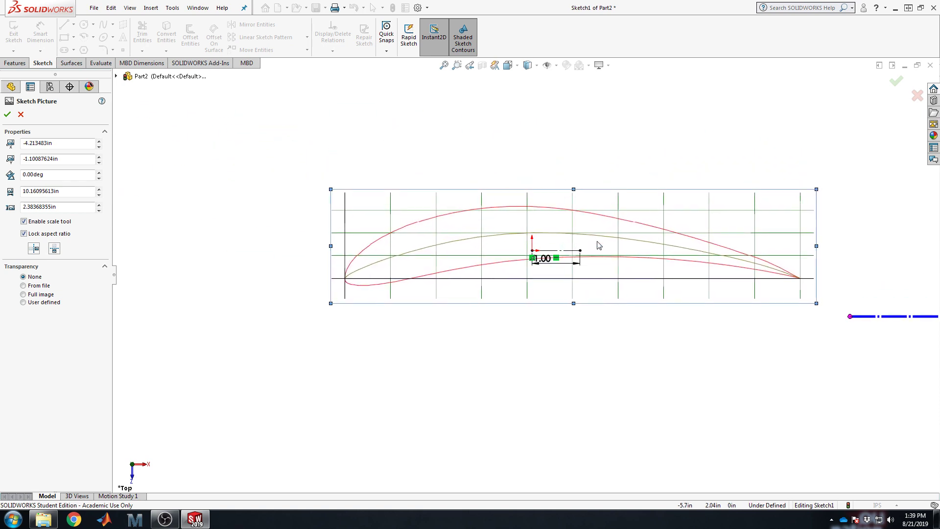
pyautogui.moveTo(817, 189)
pyautogui.mouseDown()
pyautogui.moveTo(361, 298)
pyautogui.moveTo(657, 235)
pyautogui.moveTo(553, 250)
pyautogui.mouseUp()
pyautogui.scroll(1, 581, 260)
pyautogui.scroll(-6, 554, 264)
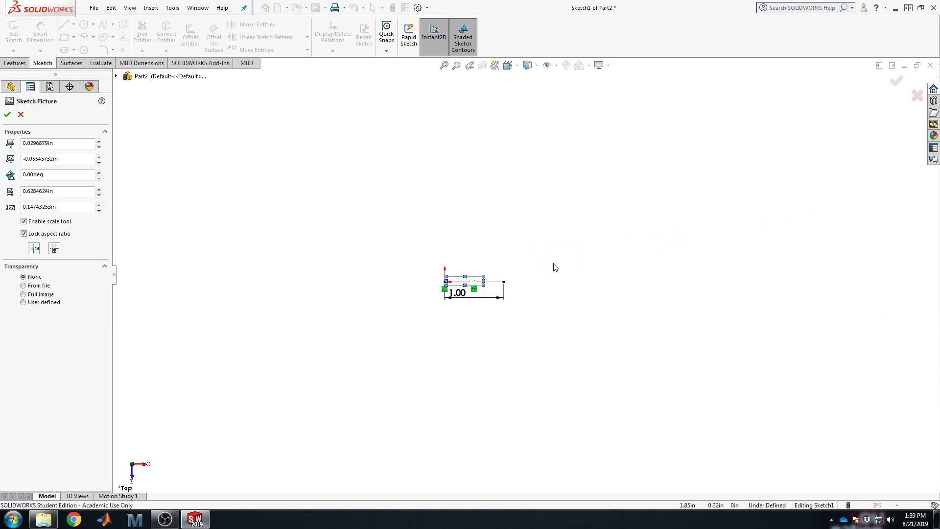
# Align the airfoil's leading edge with the origin and enlarge the picture to about 1.054 in wide, keeping the chord on the reference line.
pyautogui.moveTo(379, 217); pyautogui.dragTo(346, 201)
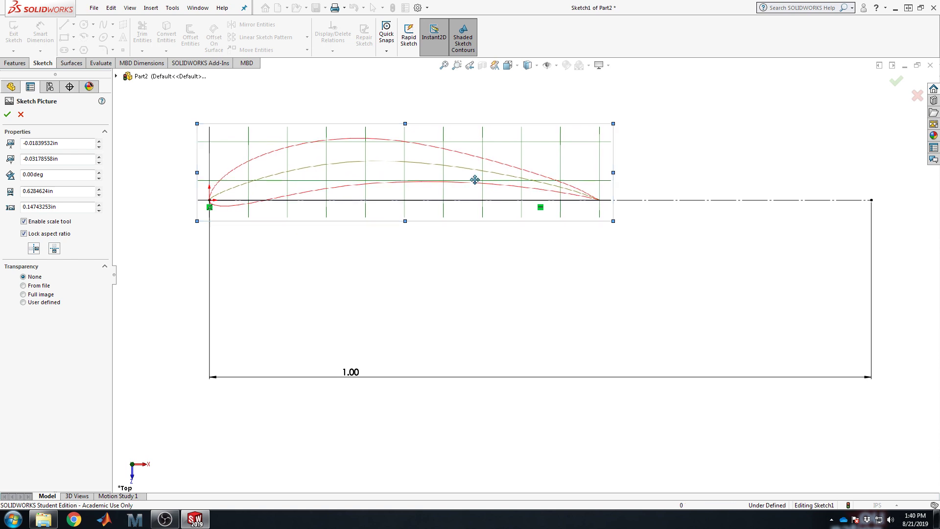
pyautogui.moveTo(614, 222)
pyautogui.mouseDown()
pyautogui.moveTo(741, 267)
pyautogui.moveTo(741, 294)
pyautogui.moveTo(792, 275)
pyautogui.moveTo(800, 281)
pyautogui.mouseUp()
pyautogui.moveTo(635, 242); pyautogui.dragTo(626, 191)
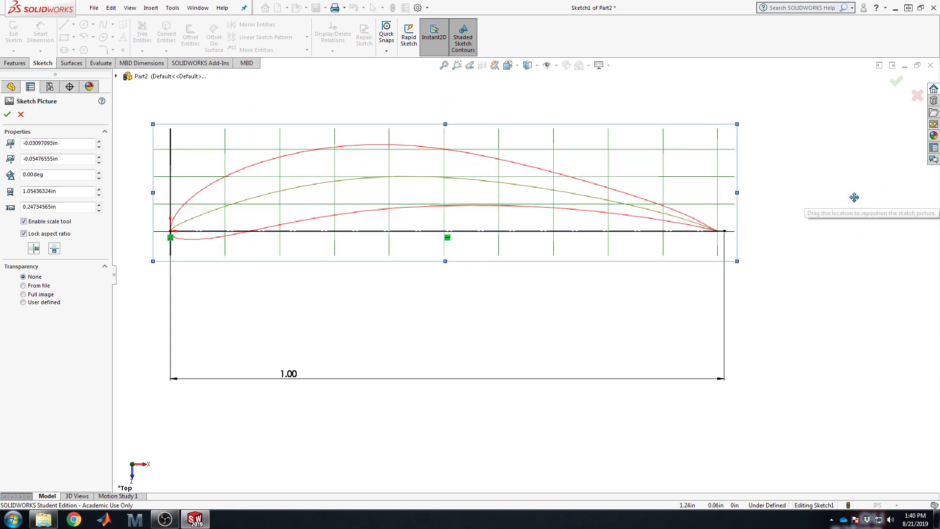
# Fine-tune the picture's width to about 1.068 in so the trailing edge meets the reference line's end, and accept the placement.
pyautogui.scroll(-2, 603, 130)
pyautogui.scroll(2, 199, 290)
pyautogui.scroll(-1, 608, 227)
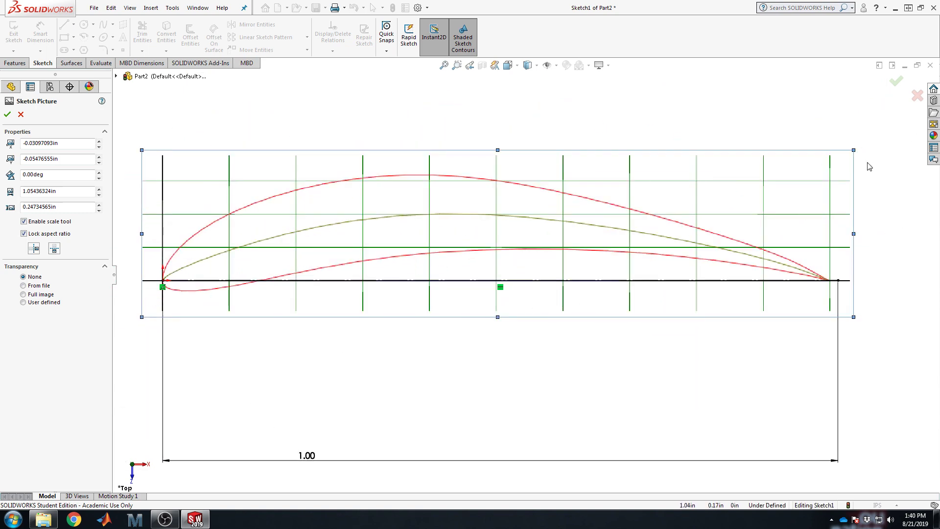
pyautogui.moveTo(854, 150); pyautogui.dragTo(860, 149)
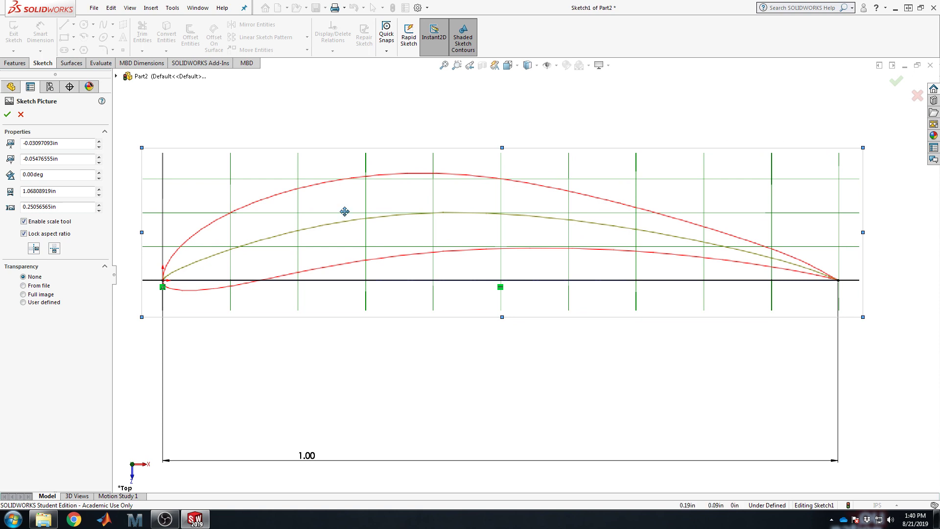
pyautogui.click(7, 114)
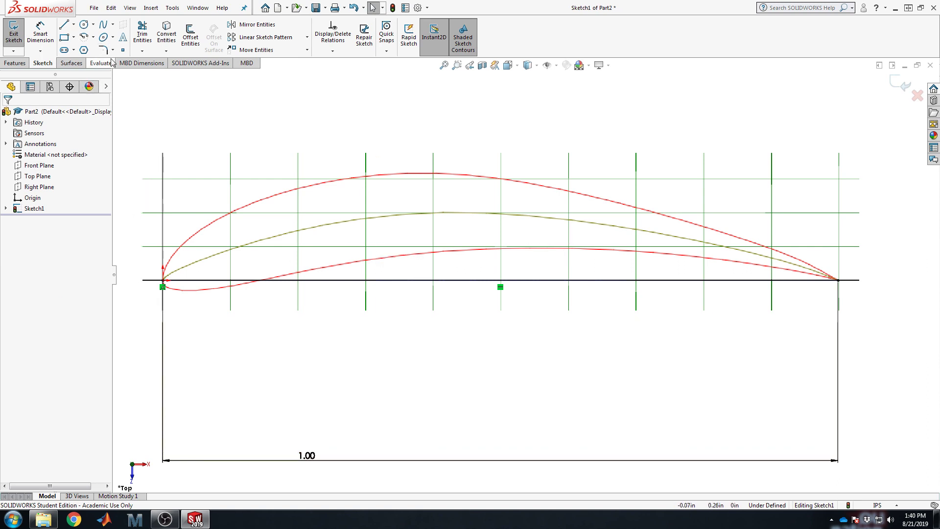
# Draw a five-point spline along the airfoil's upper surface from the origin to the far end of the reference line.
pyautogui.click(105, 29)
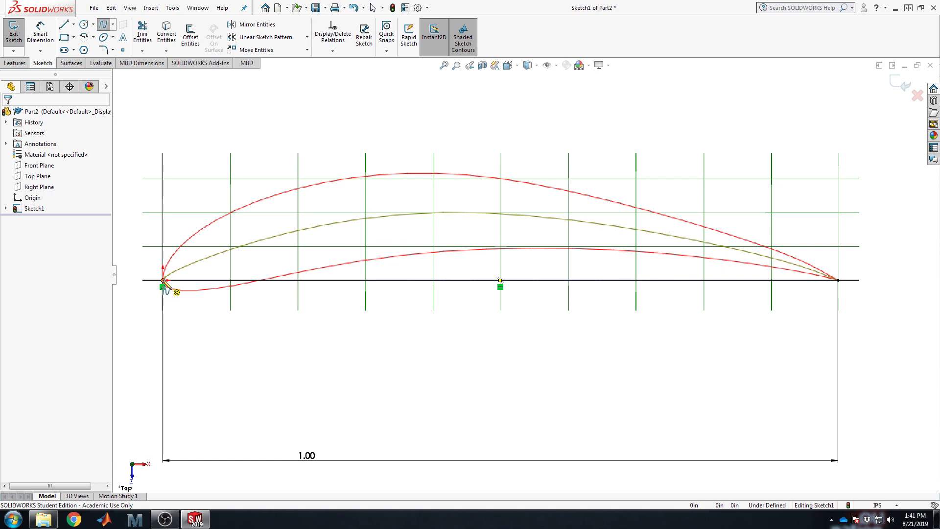
pyautogui.click(163, 280)
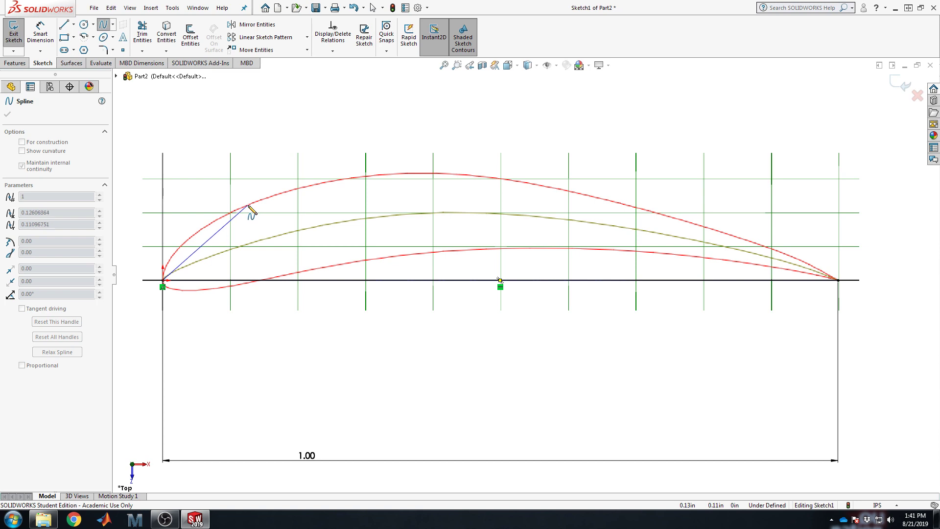
pyautogui.click(248, 204)
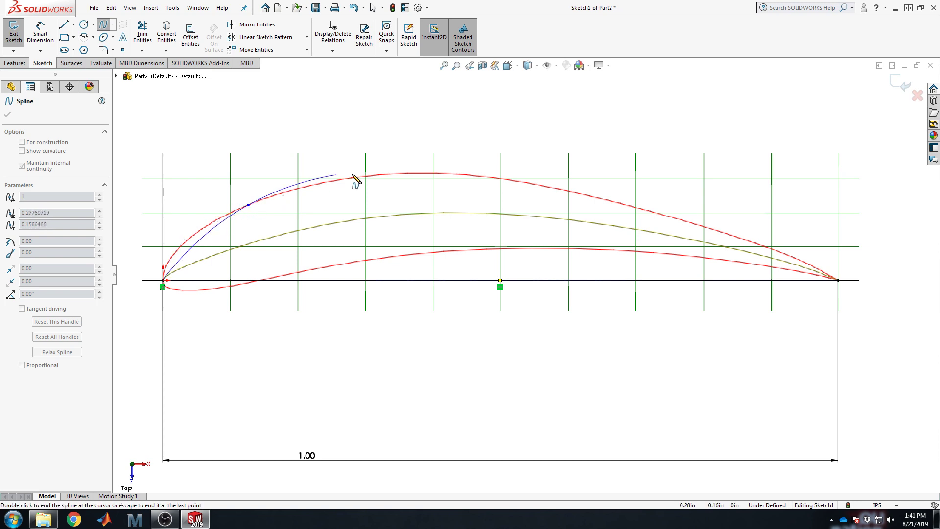
pyautogui.click(460, 175)
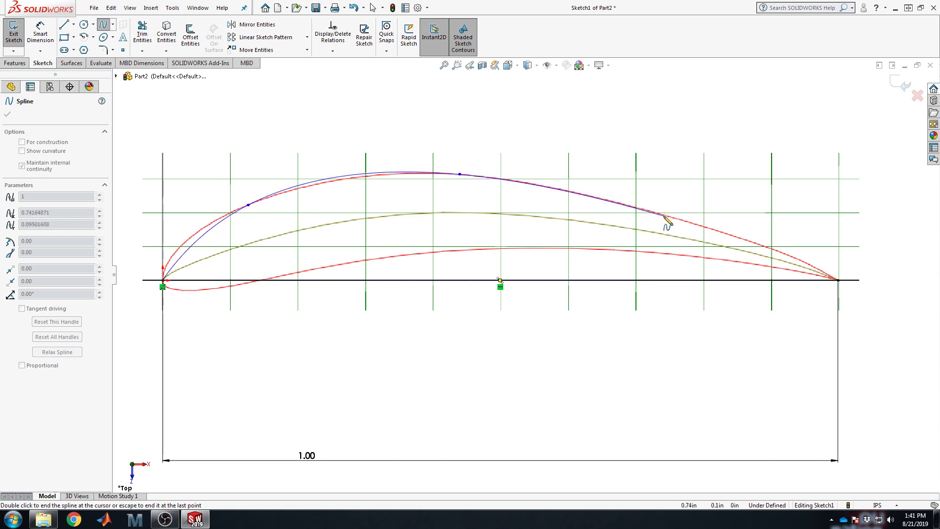
pyautogui.click(665, 215)
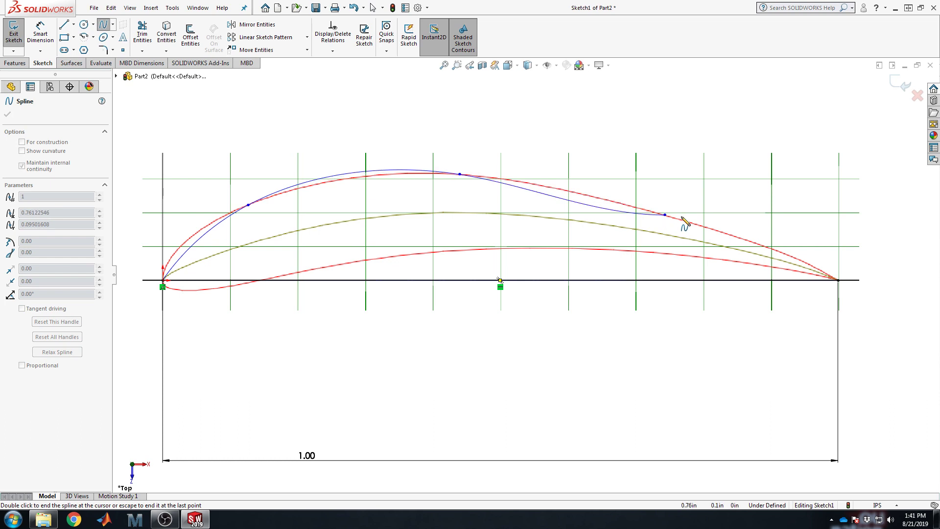
pyautogui.doubleClick(839, 280)
pyautogui.press('Escape')
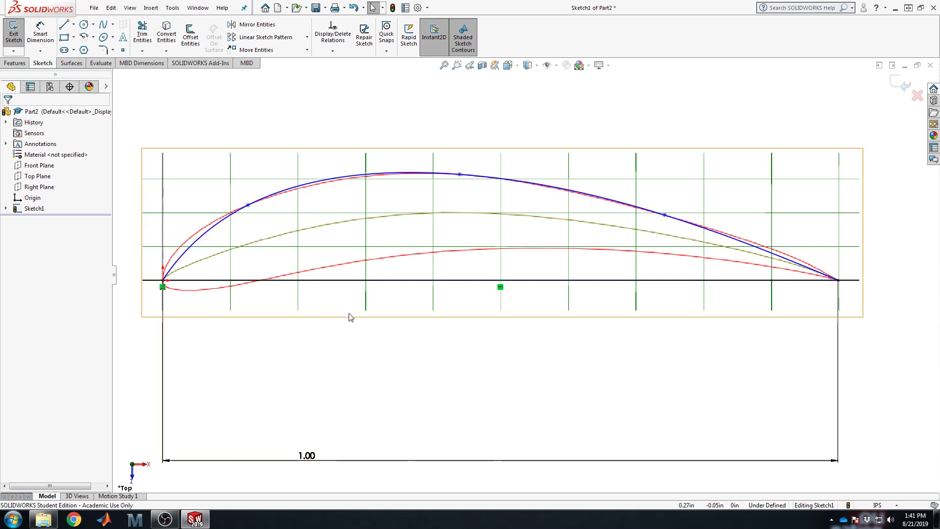
# Steepen the upper spline's tangent handle at the leading edge and constrain that handle to be vertical.
pyautogui.click(191, 267)
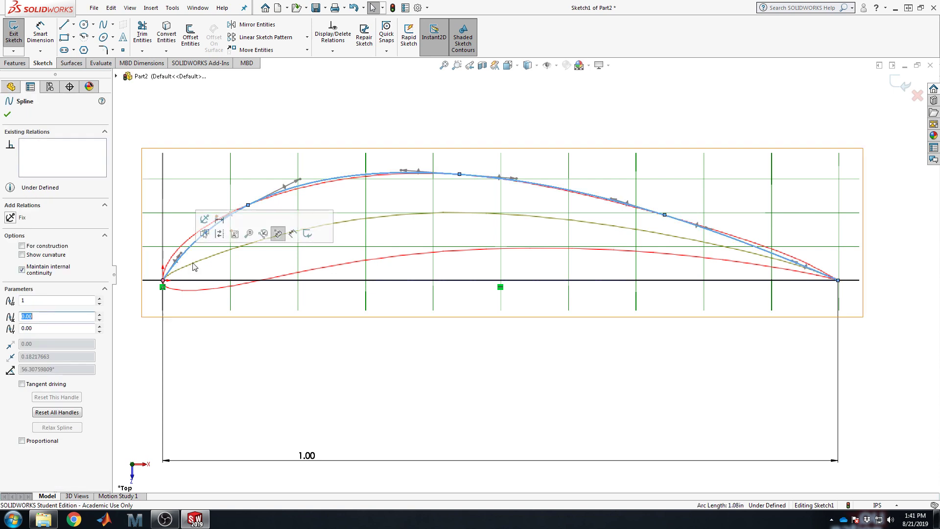
pyautogui.click(230, 362)
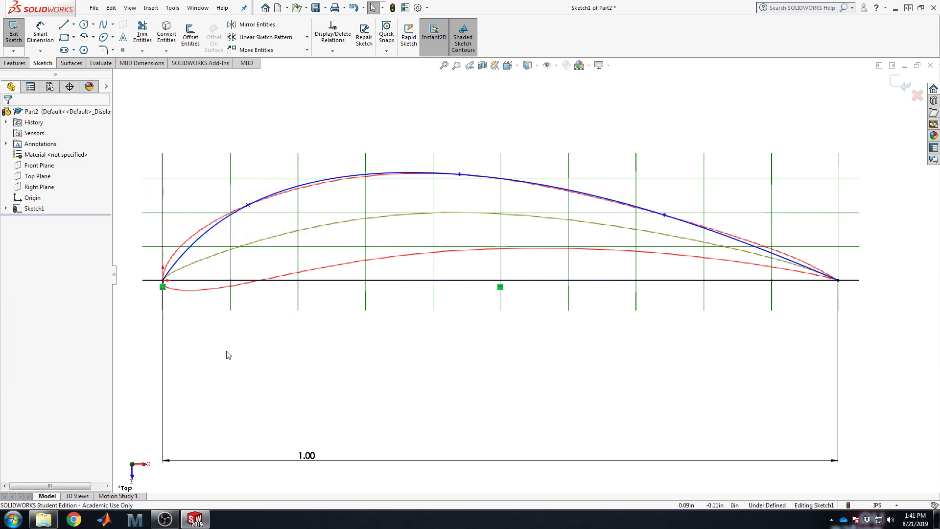
pyautogui.click(195, 245)
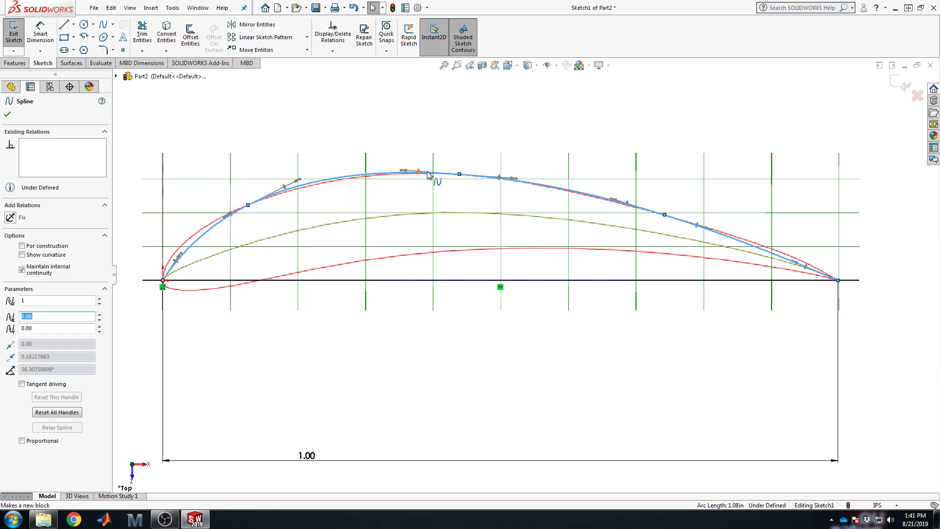
pyautogui.scroll(-8, 220, 279)
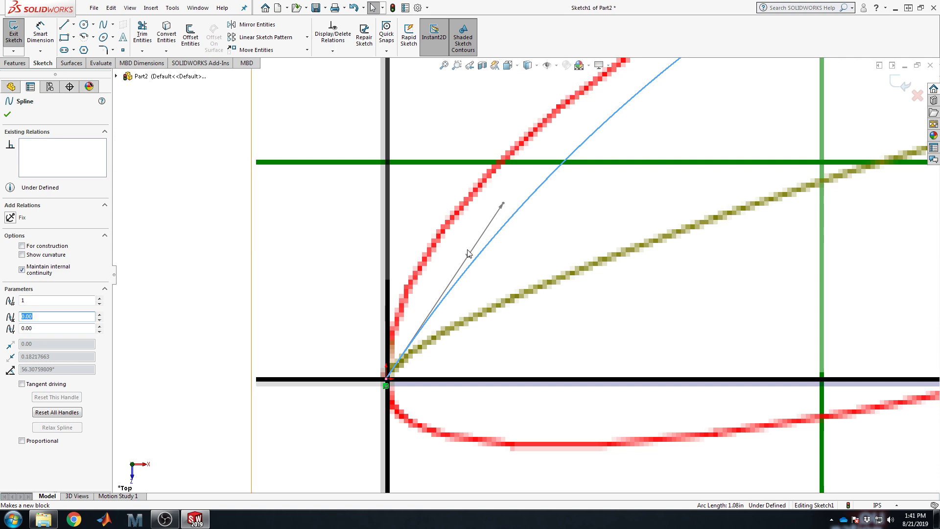
pyautogui.moveTo(469, 258); pyautogui.dragTo(424, 250)
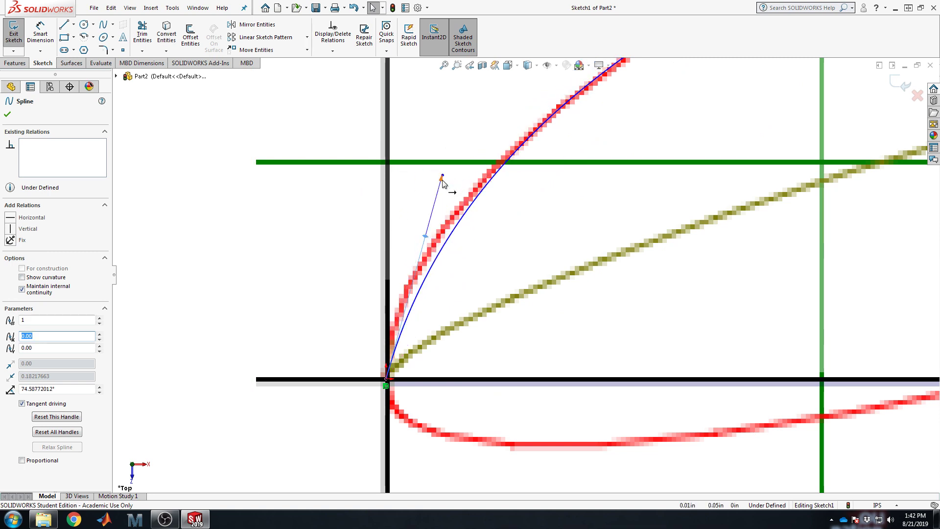
pyautogui.moveTo(442, 175); pyautogui.dragTo(404, 152)
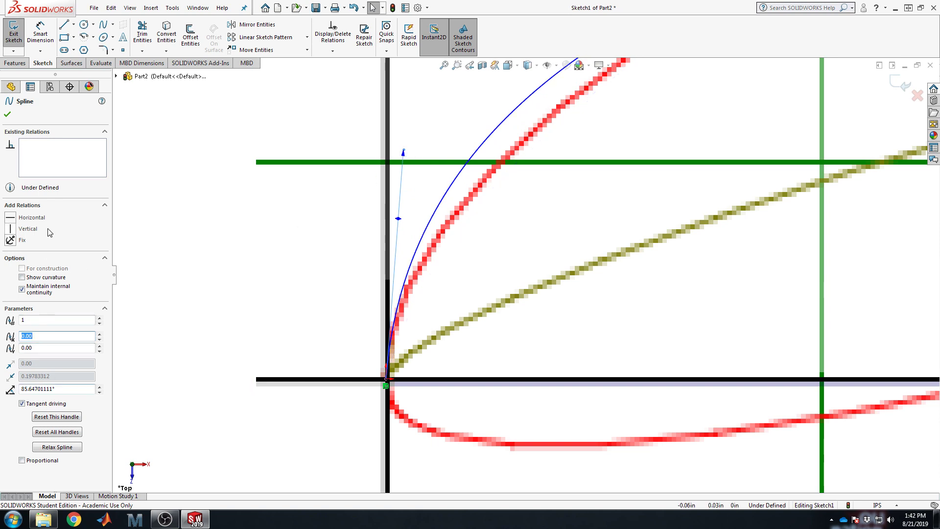
pyautogui.click(10, 230)
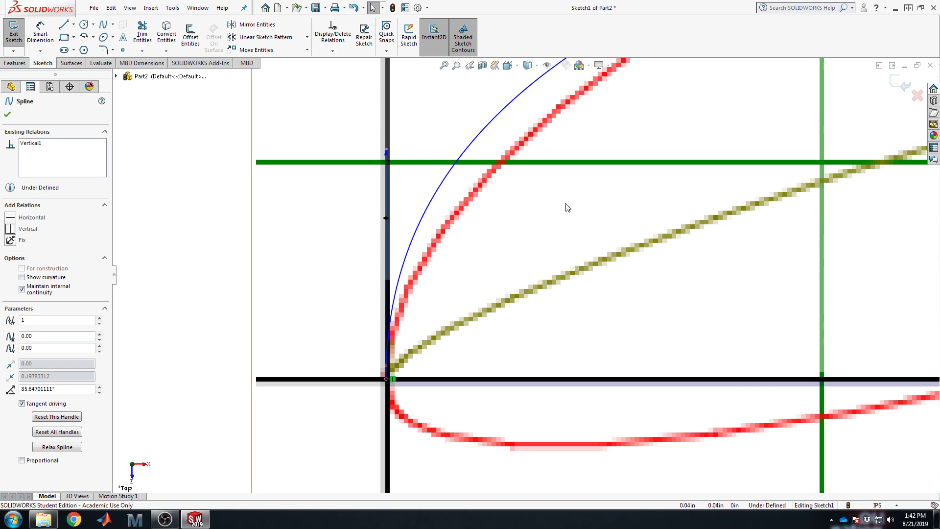
# Shorten the vertical leading-edge handle to a tangent weight of about 0.123 so the spline follows the nose curve.
pyautogui.scroll(3, 566, 206)
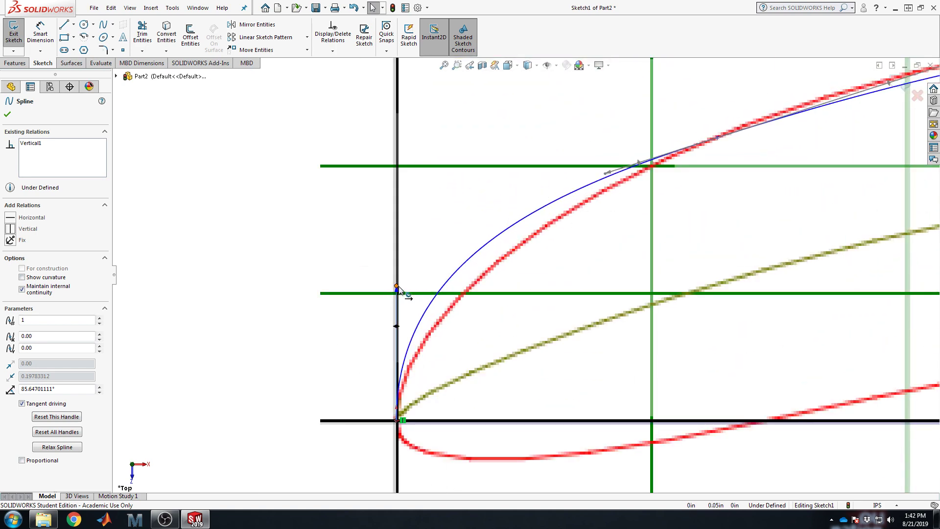
pyautogui.moveTo(396, 286); pyautogui.dragTo(401, 343)
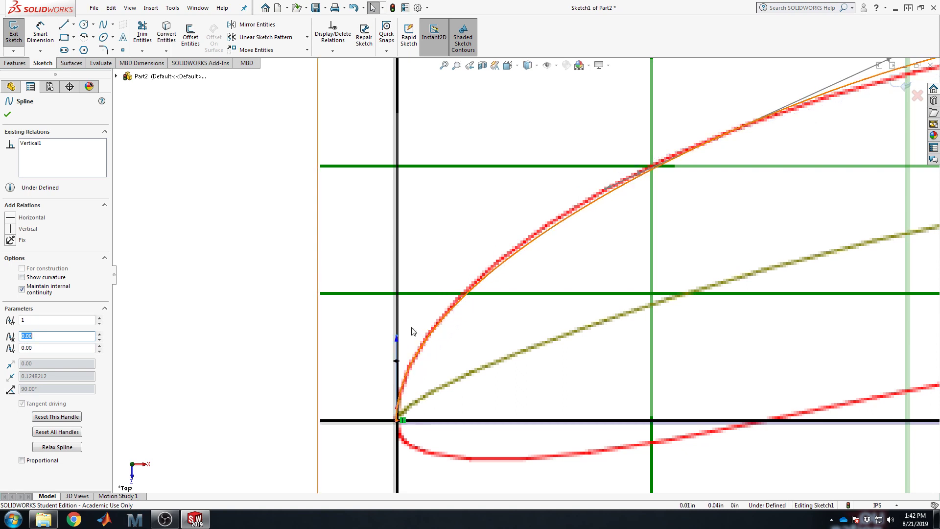
pyautogui.moveTo(397, 338); pyautogui.dragTo(398, 340)
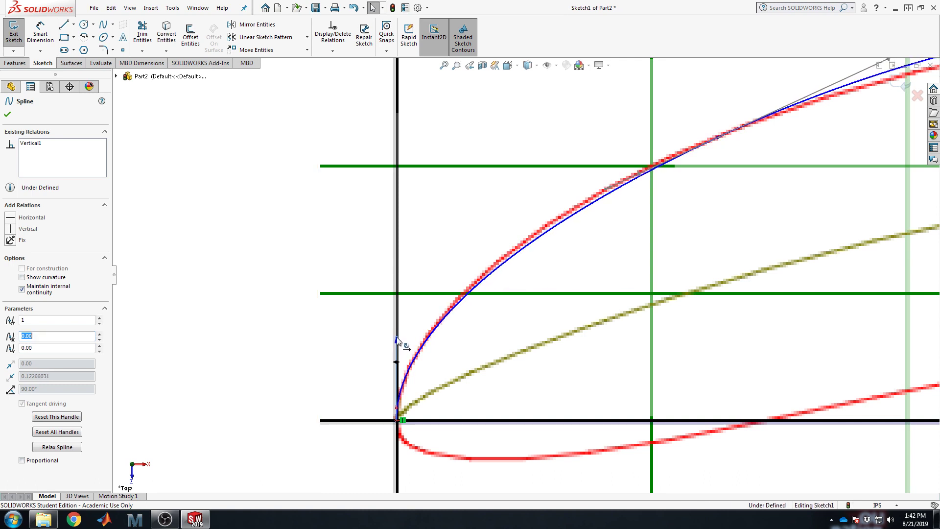
pyautogui.click(273, 274)
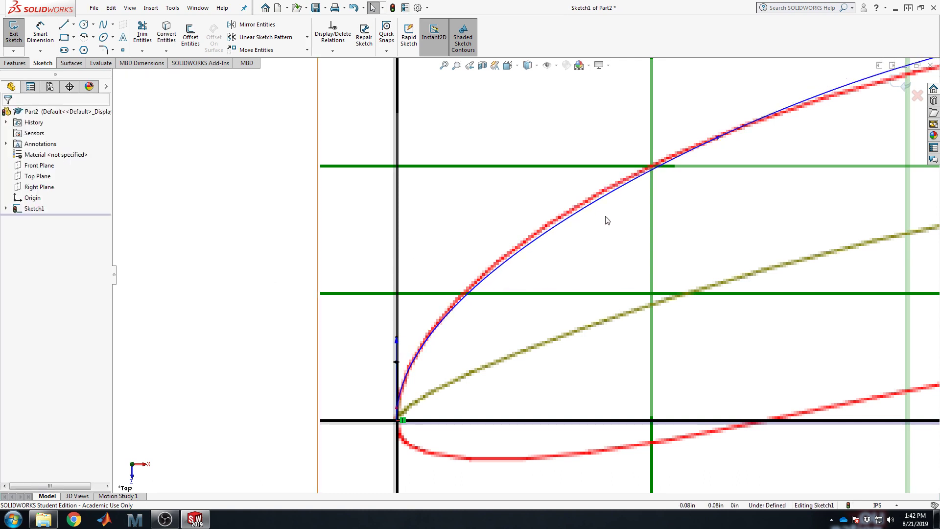
# Adjust the tangent handles at the spline's second point to about 21.28° to match the traced upper surface.
pyautogui.click(611, 194)
pyautogui.scroll(1, 705, 240)
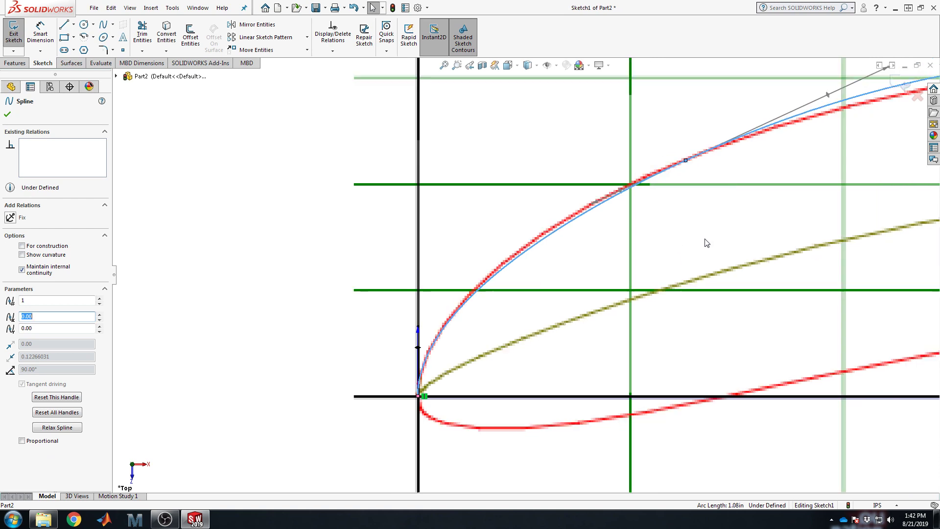
pyautogui.click(595, 208)
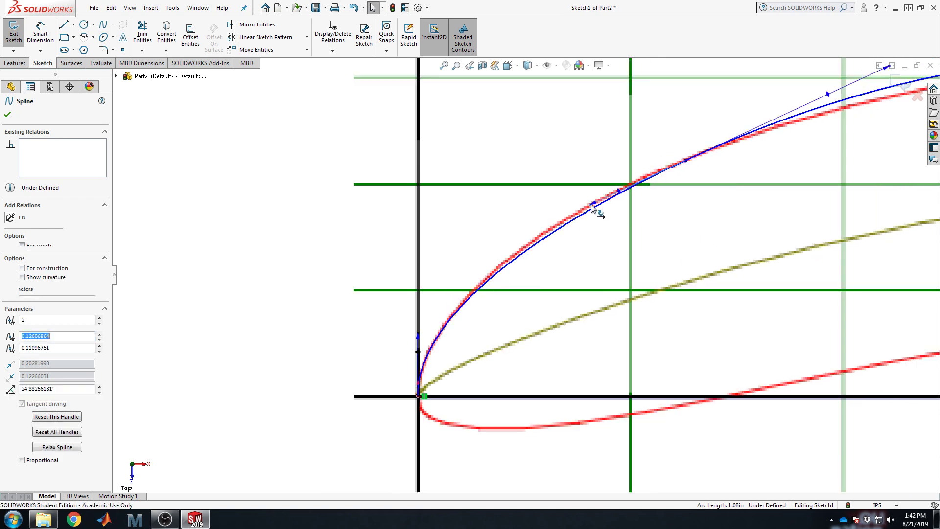
pyautogui.moveTo(595, 207); pyautogui.dragTo(601, 199)
pyautogui.scroll(4, 601, 200)
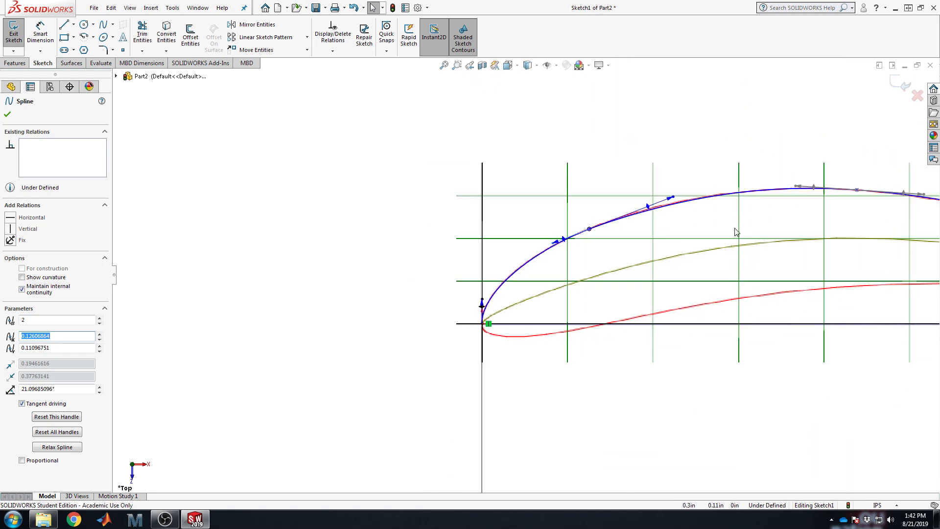
pyautogui.scroll(-5, 760, 205)
pyautogui.scroll(1, 637, 240)
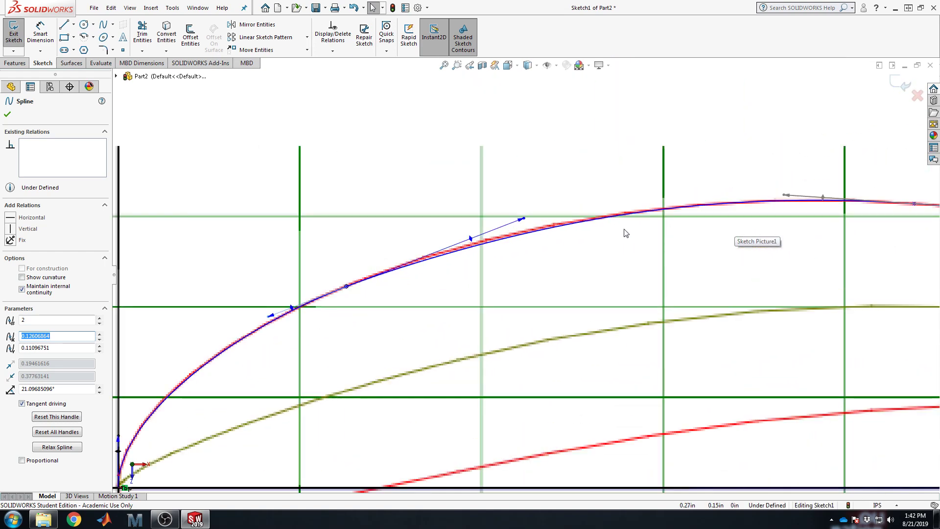
pyautogui.moveTo(524, 221); pyautogui.dragTo(523, 221)
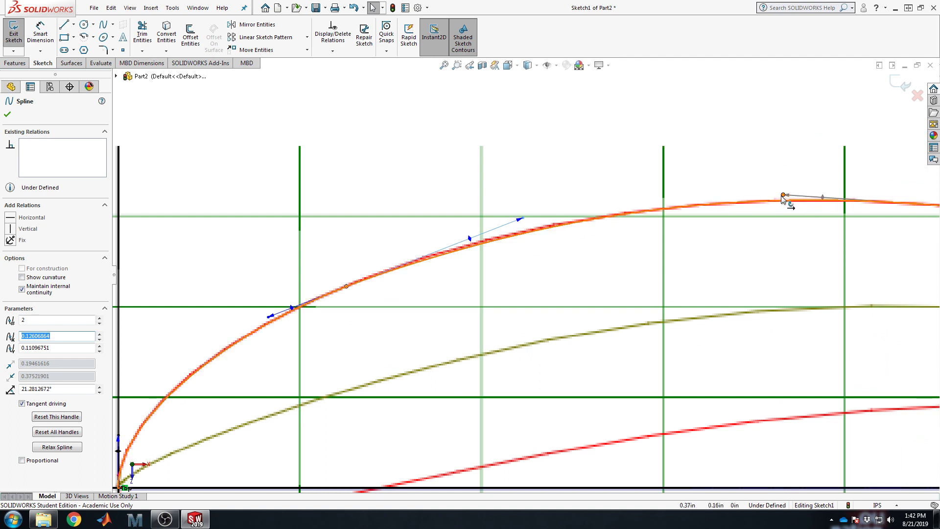
# Adjust both tangent handles at the spline's third point, near the airfoil's crest, to an angle of about -2.89°.
pyautogui.moveTo(784, 196); pyautogui.dragTo(751, 202)
pyautogui.scroll(2, 816, 283)
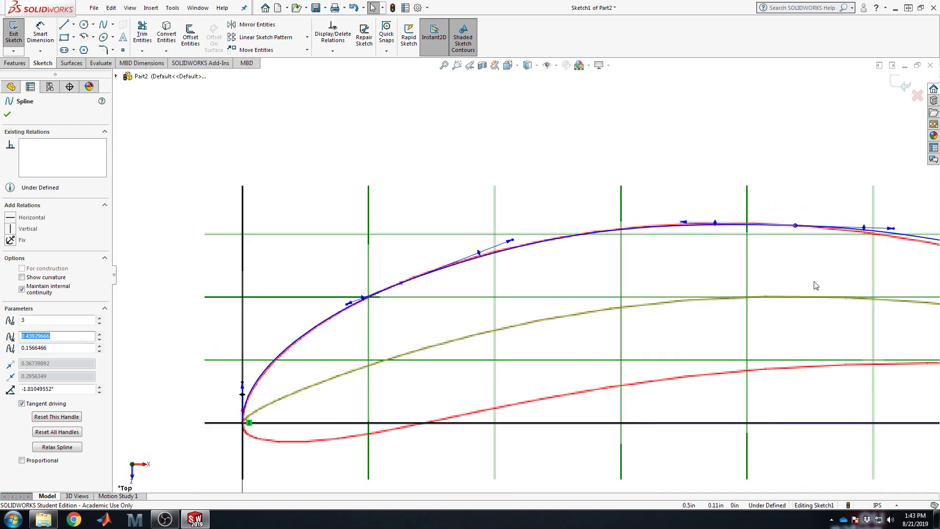
pyautogui.scroll(-3, 816, 283)
pyautogui.scroll(2, 833, 277)
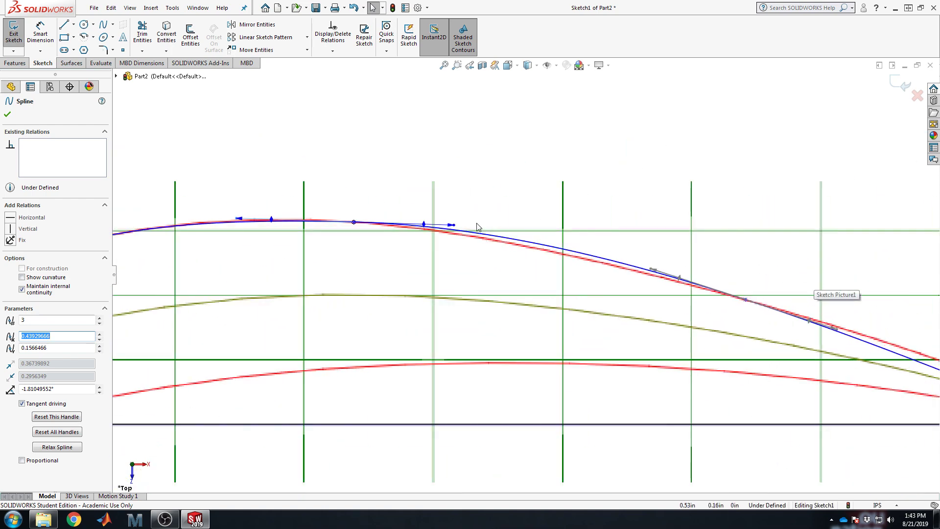
pyautogui.moveTo(454, 226); pyautogui.dragTo(422, 228)
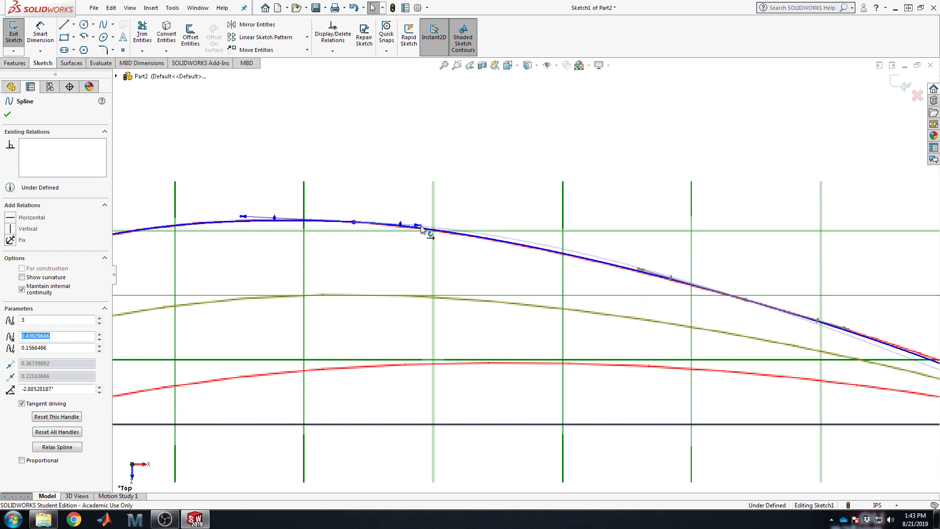
pyautogui.click(458, 144)
# Adjust the spline's trailing-edge tangent handle to about -33.44° so the curve follows the rear upper surface.
pyautogui.scroll(3, 490, 245)
pyautogui.scroll(-5, 622, 298)
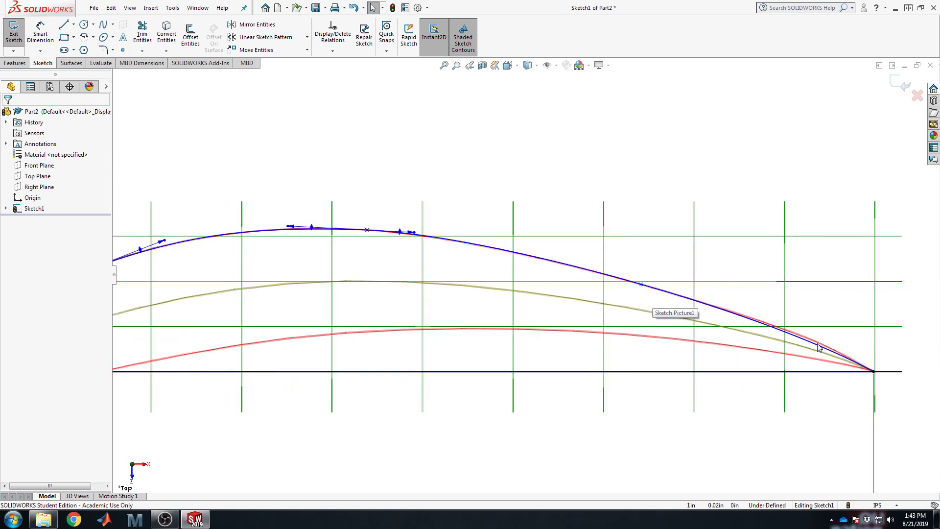
pyautogui.click(690, 295)
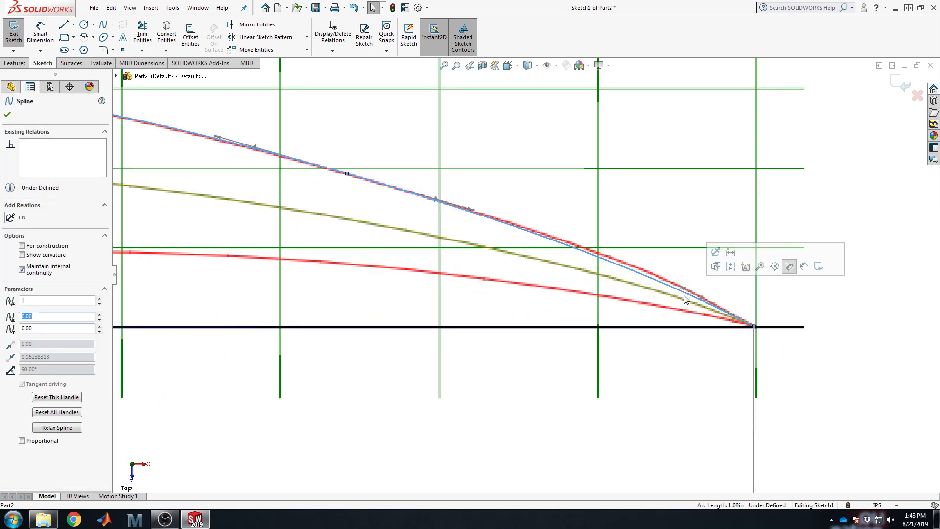
pyautogui.moveTo(679, 289)
pyautogui.mouseDown()
pyautogui.moveTo(703, 294)
pyautogui.moveTo(688, 286)
pyautogui.mouseUp()
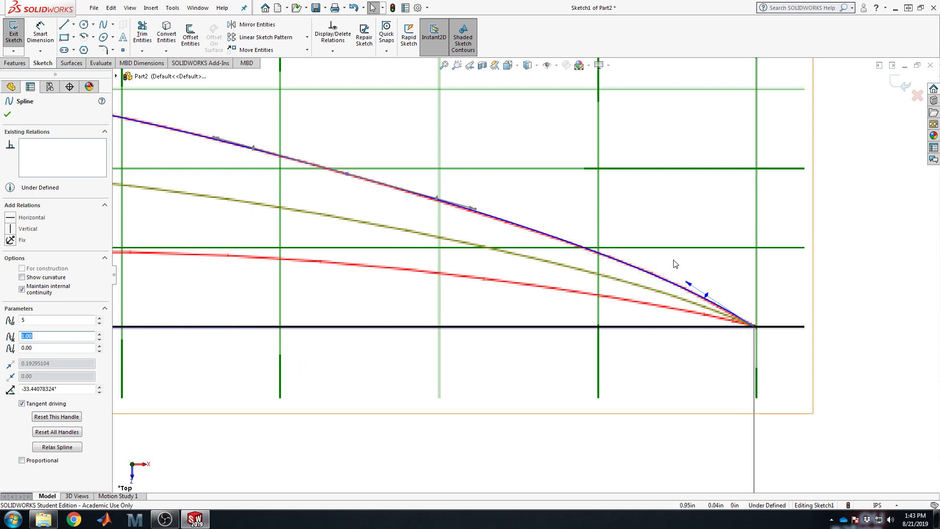
# Shorten the upper spline's vertical leading-edge handle to a tangent weight of about 0.124 to match the nose curve.
pyautogui.scroll(5, 528, 276)
pyautogui.click(748, 261)
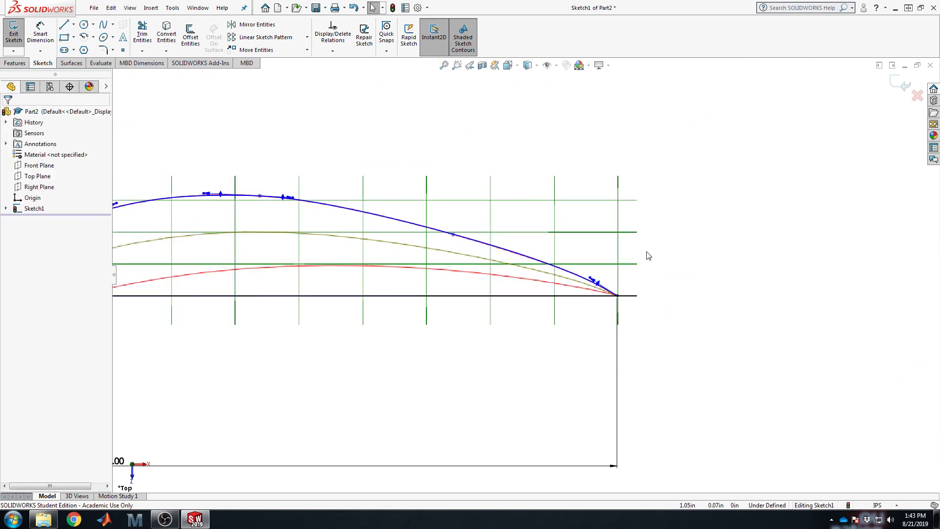
pyautogui.press('z')
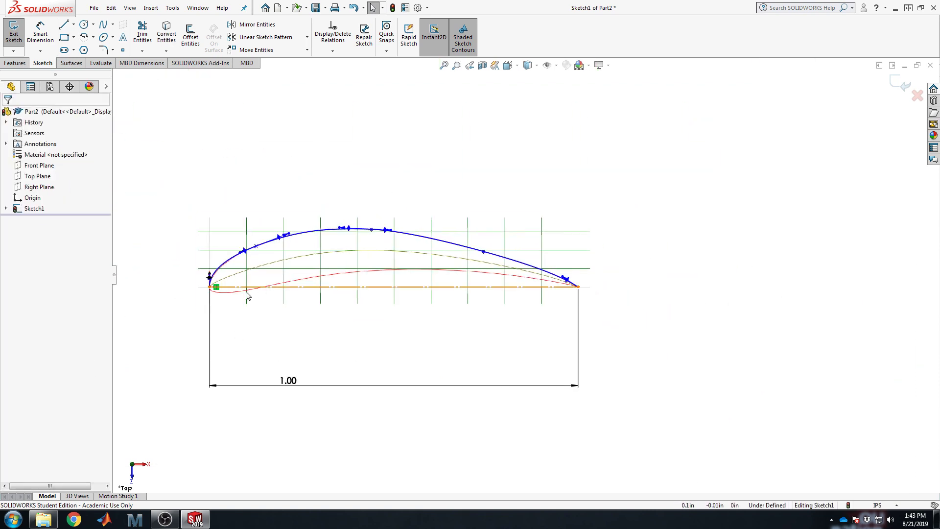
pyautogui.scroll(-6, 232, 291)
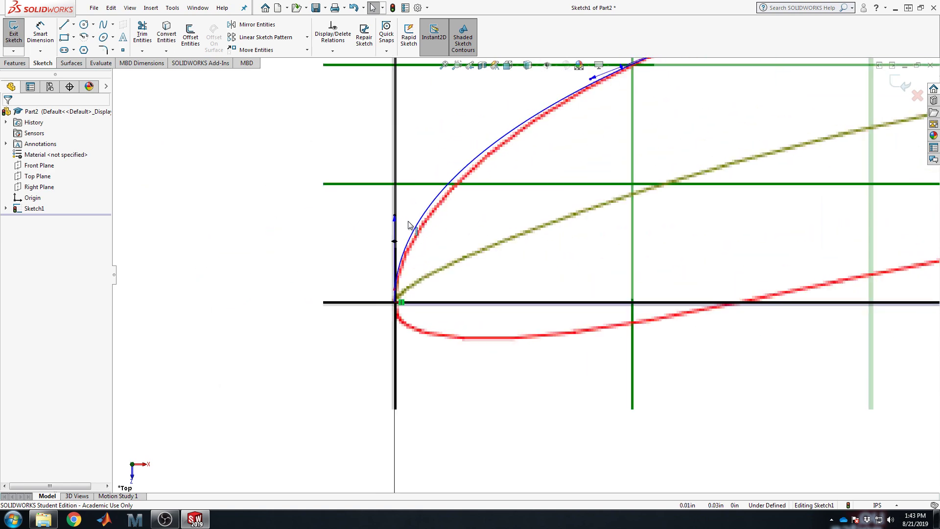
pyautogui.moveTo(394, 215); pyautogui.dragTo(395, 237)
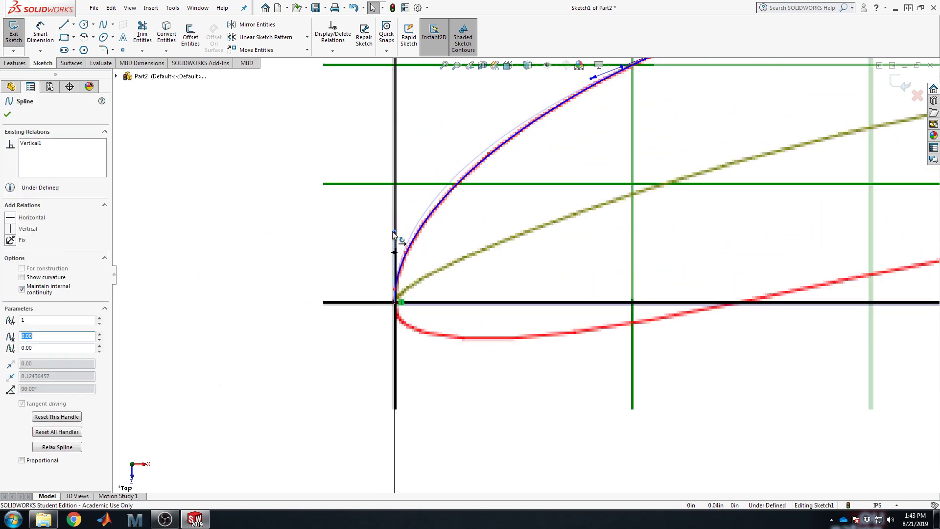
# Adjust the front tangent handle at the upper spline's second point to an angle of about 21.84°.
pyautogui.scroll(3, 526, 275)
pyautogui.scroll(1, 688, 231)
pyautogui.scroll(-1, 687, 231)
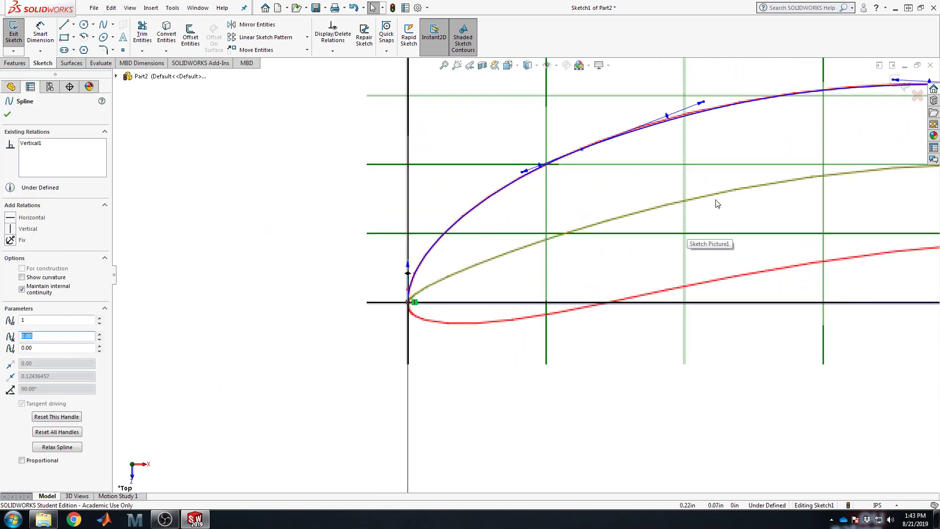
pyautogui.click(704, 103)
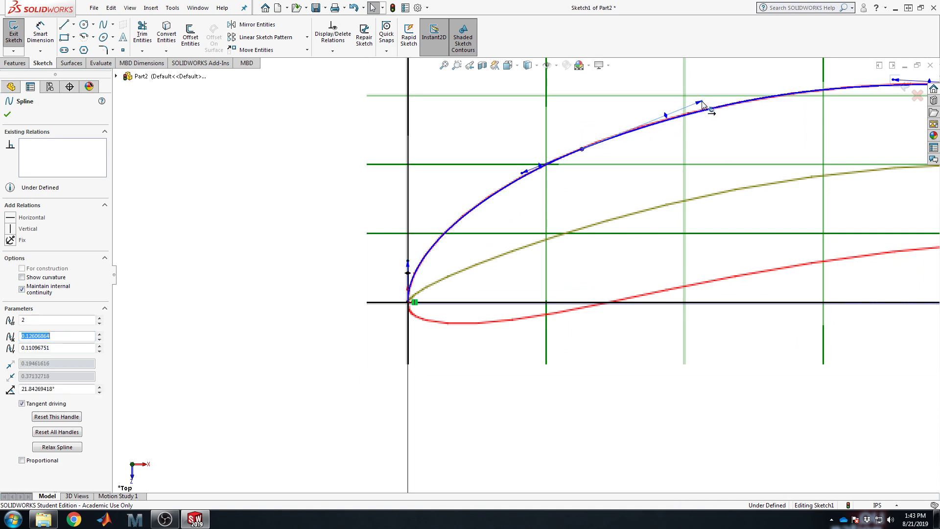
pyautogui.click(248, 208)
pyautogui.scroll(4, 692, 279)
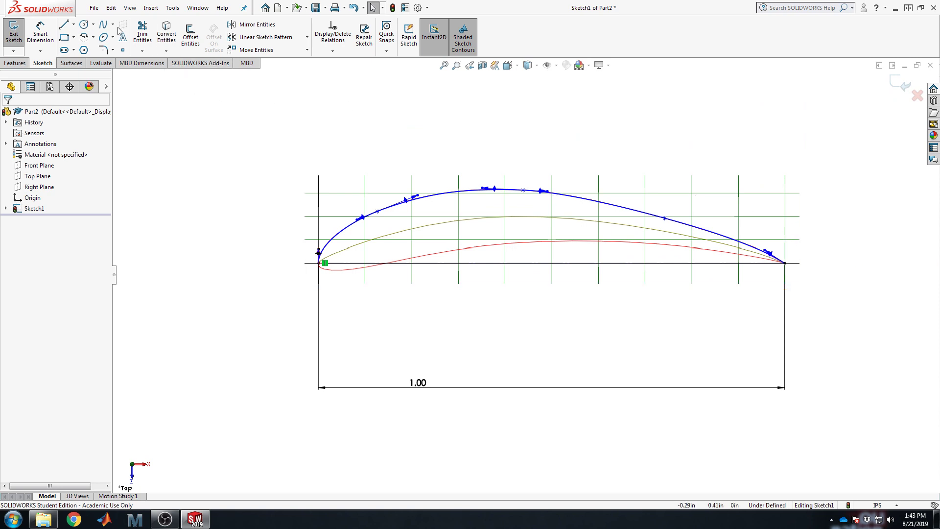
# Sketch a five-point spline along the airfoil's lower surface, from the leading-edge point to the trailing-edge point.
pyautogui.click(103, 28)
pyautogui.scroll(-2, 601, 337)
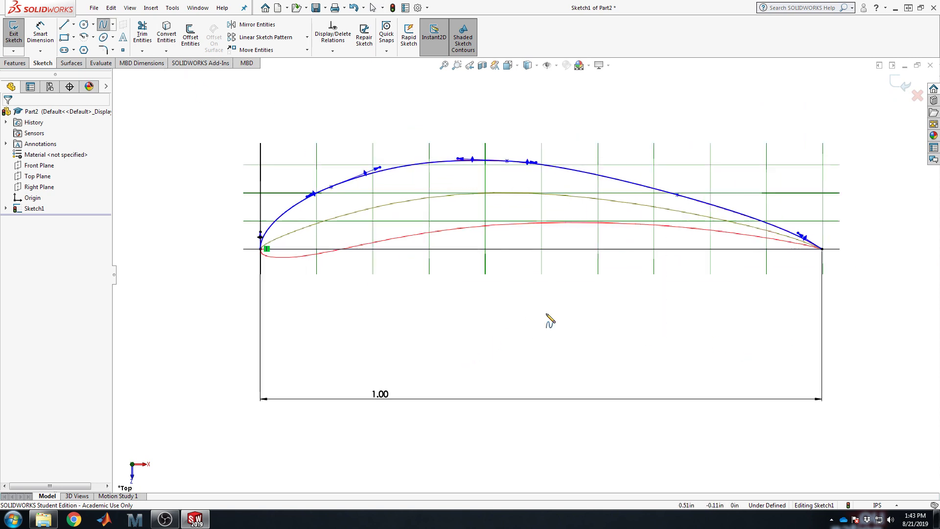
pyautogui.scroll(1, 739, 256)
pyautogui.scroll(-2, 656, 169)
pyautogui.scroll(1, 279, 287)
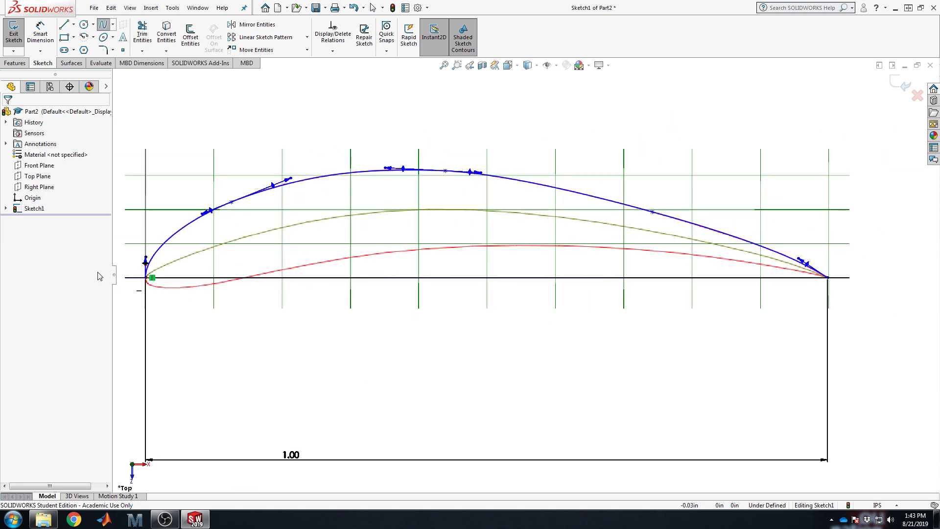
pyautogui.click(147, 278)
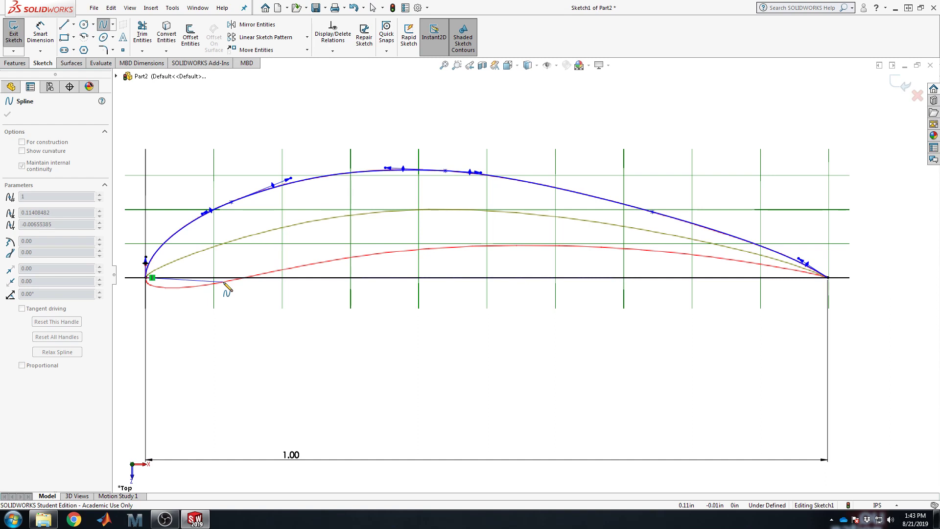
pyautogui.click(224, 282)
pyautogui.click(375, 253)
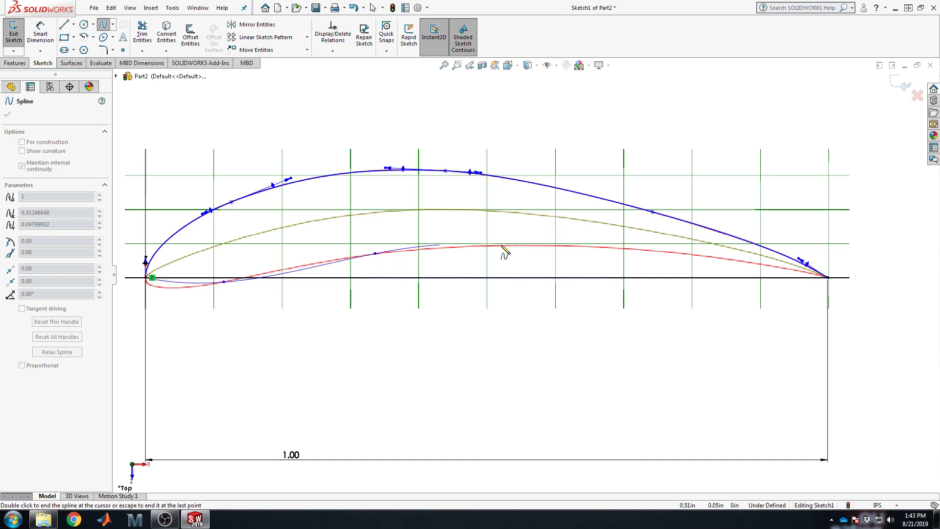
pyautogui.click(594, 248)
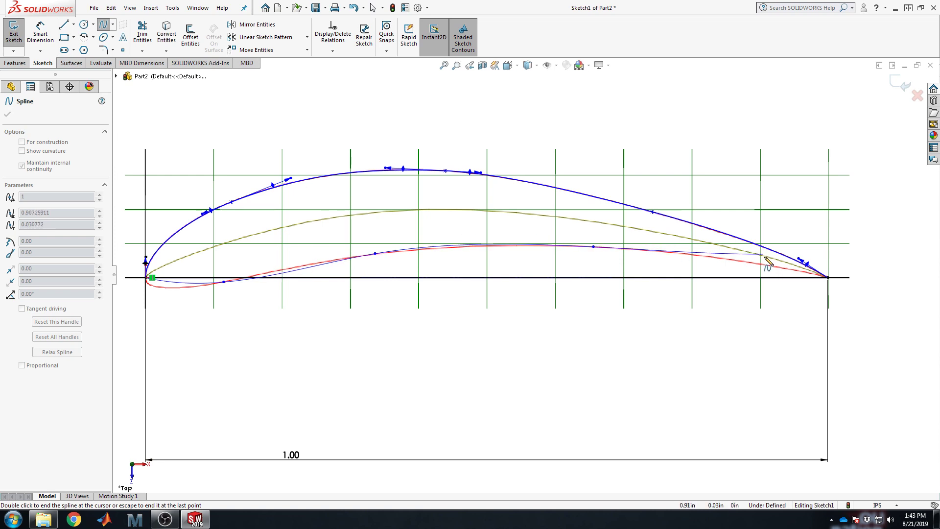
pyautogui.doubleClick(828, 277)
pyautogui.press('Escape')
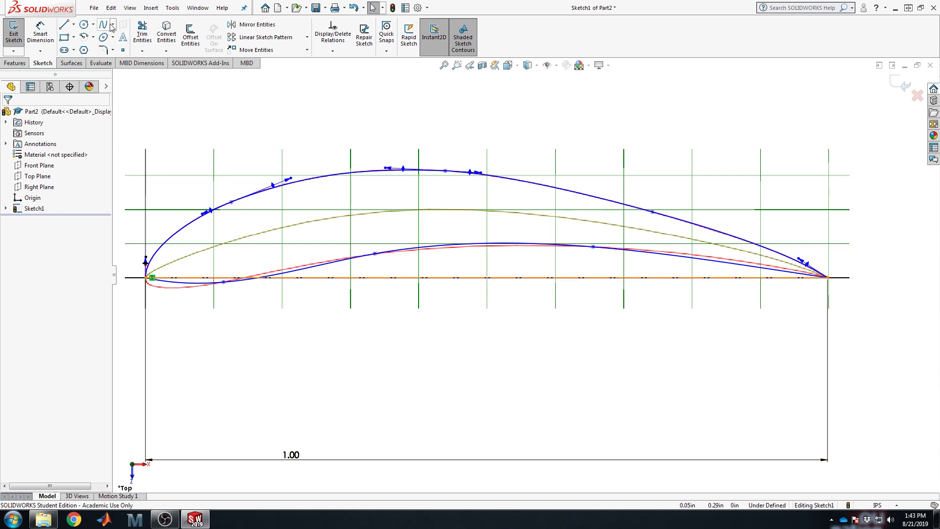
# Save the part as "airfoil practice".
pyautogui.click(316, 8)
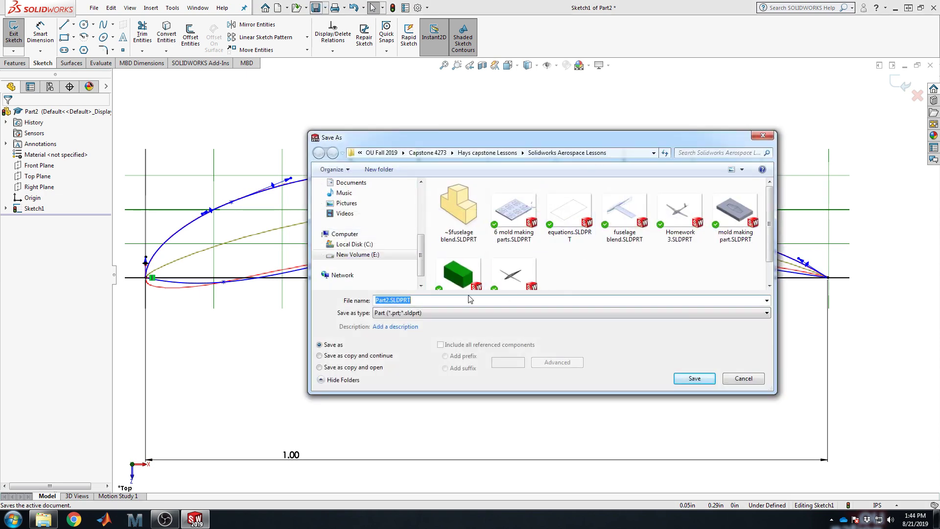
pyautogui.write('airfoil practice')
pyautogui.press('Return')
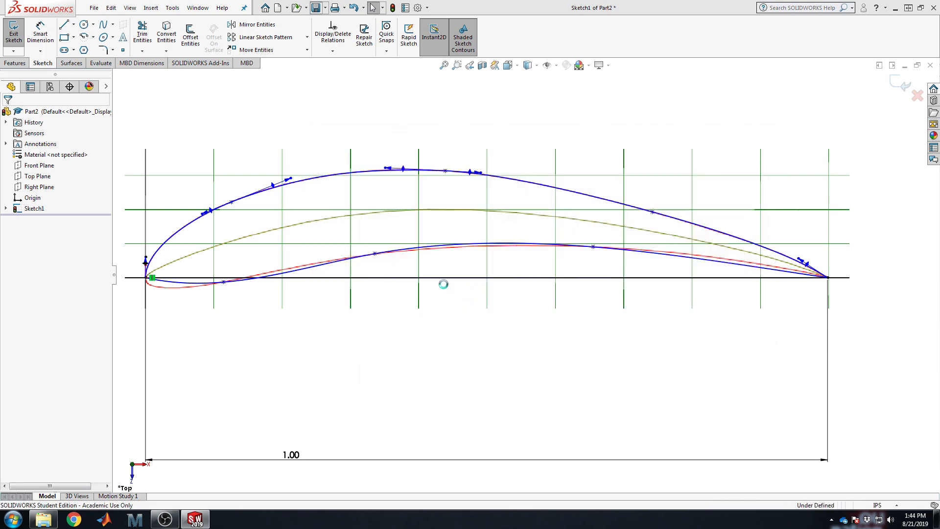
# Make the lower spline's leading-edge tangent handle vertical, pointing downward, and lengthen it to a tangent weight of about 0.069.
pyautogui.scroll(-4, 199, 300)
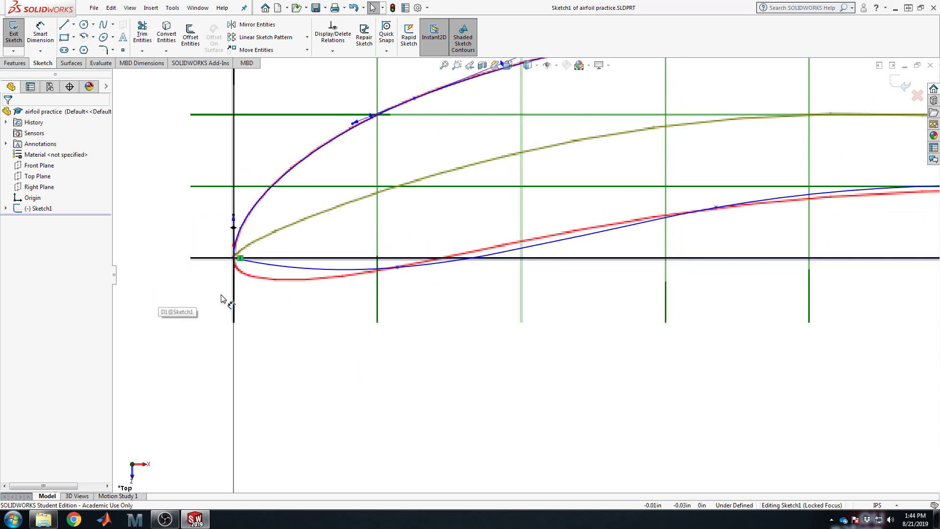
pyautogui.click(309, 269)
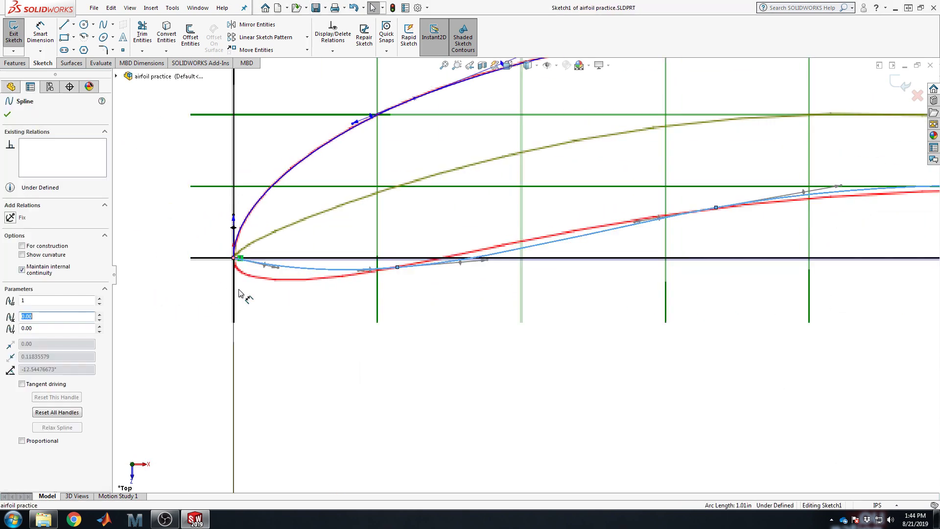
pyautogui.scroll(-3, 308, 266)
pyautogui.moveTo(352, 262); pyautogui.dragTo(272, 270)
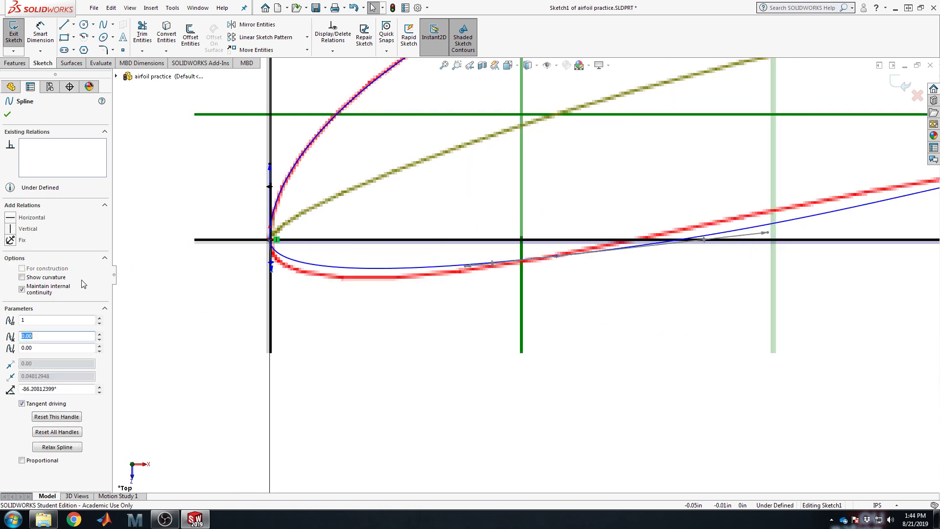
pyautogui.click(11, 230)
pyautogui.scroll(-3, 284, 272)
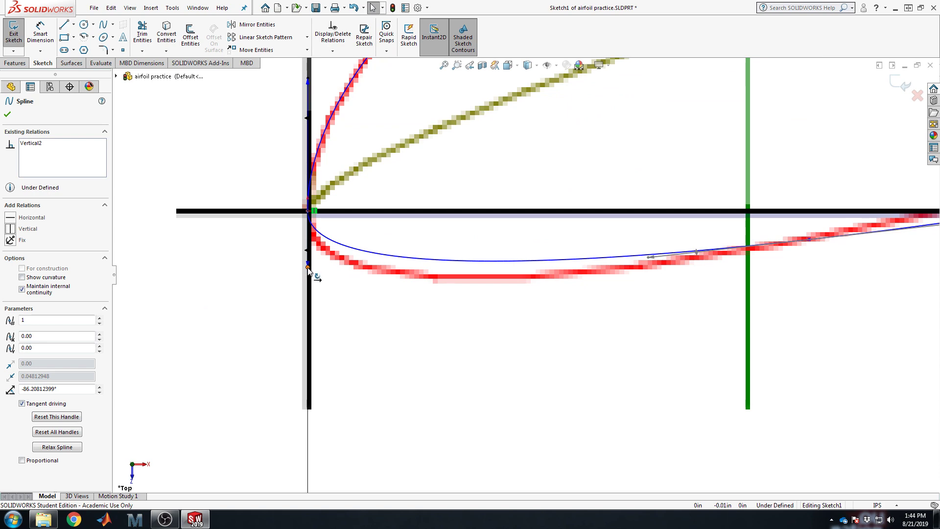
pyautogui.moveTo(308, 268); pyautogui.dragTo(311, 297)
pyautogui.scroll(4, 732, 292)
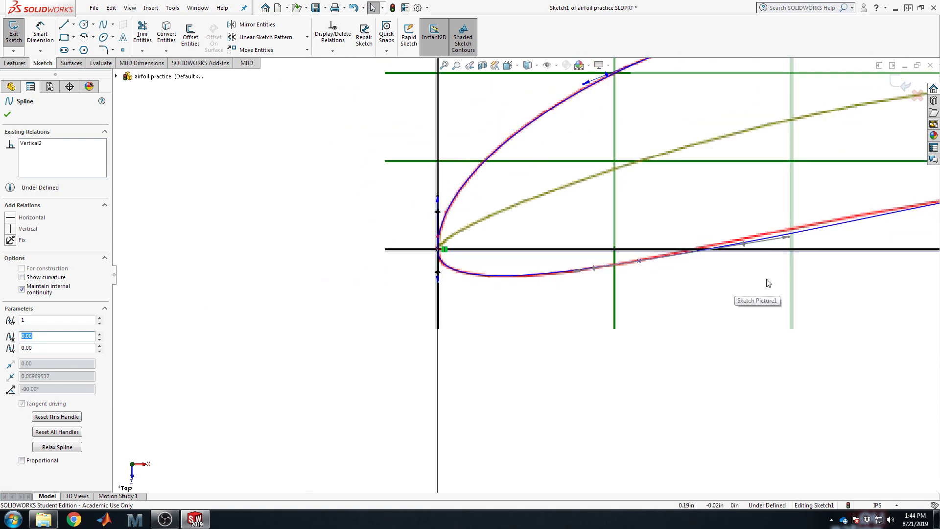
# Adjust the tangent handle at the lower spline's second point to about 10.57° so the curve follows the traced edge.
pyautogui.scroll(2, 768, 283)
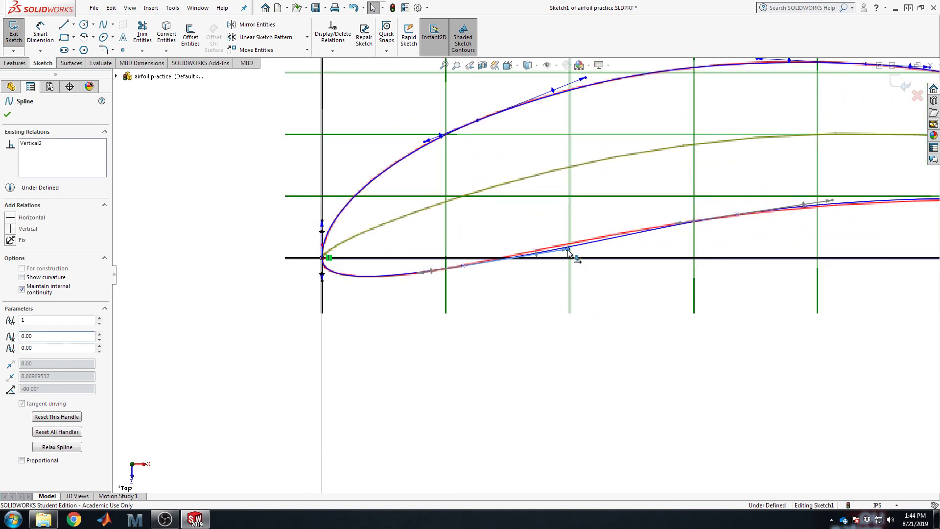
pyautogui.moveTo(569, 250); pyautogui.dragTo(567, 254)
pyautogui.scroll(1, 620, 375)
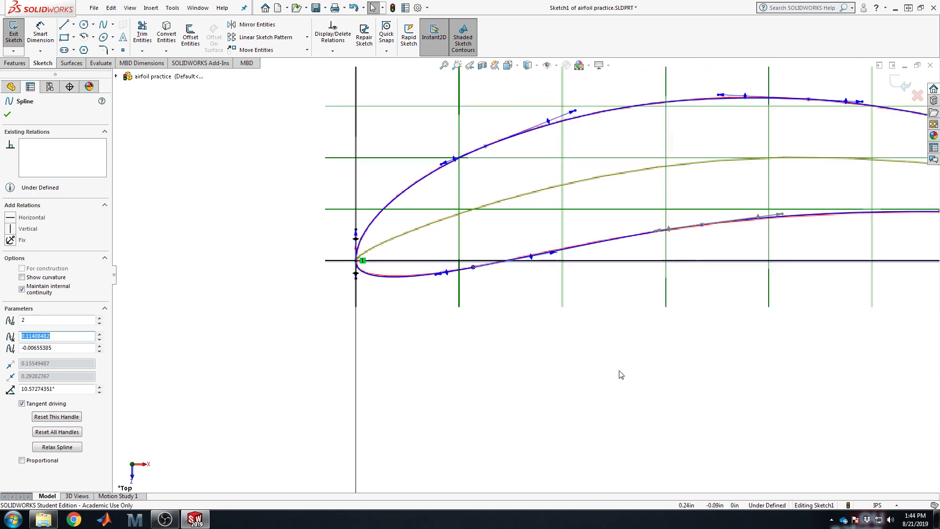
pyautogui.scroll(3, 621, 374)
pyautogui.scroll(-2, 842, 378)
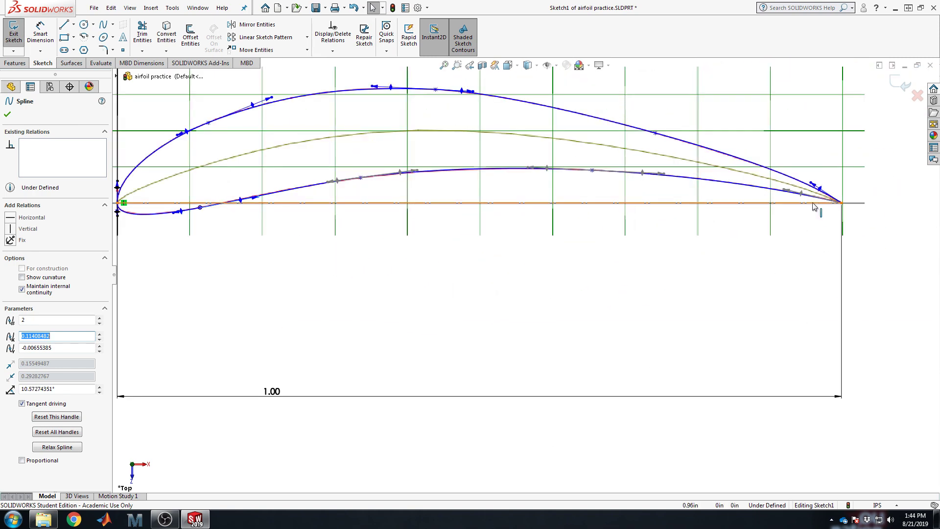
pyautogui.scroll(-1, 814, 206)
pyautogui.click(871, 275)
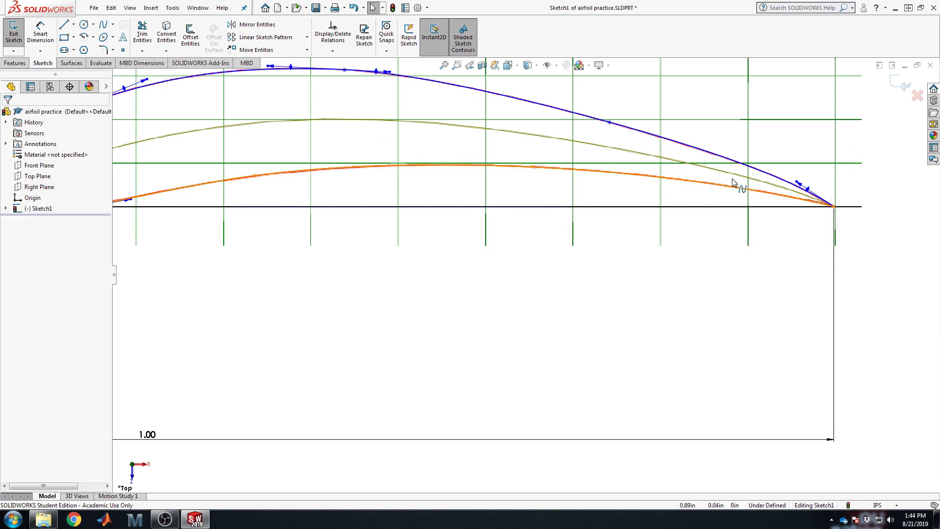
# Adjust the lower spline's trailing-edge tangent handle to an angle of about -13.81° with a weight of about 0.299.
pyautogui.scroll(-3, 733, 183)
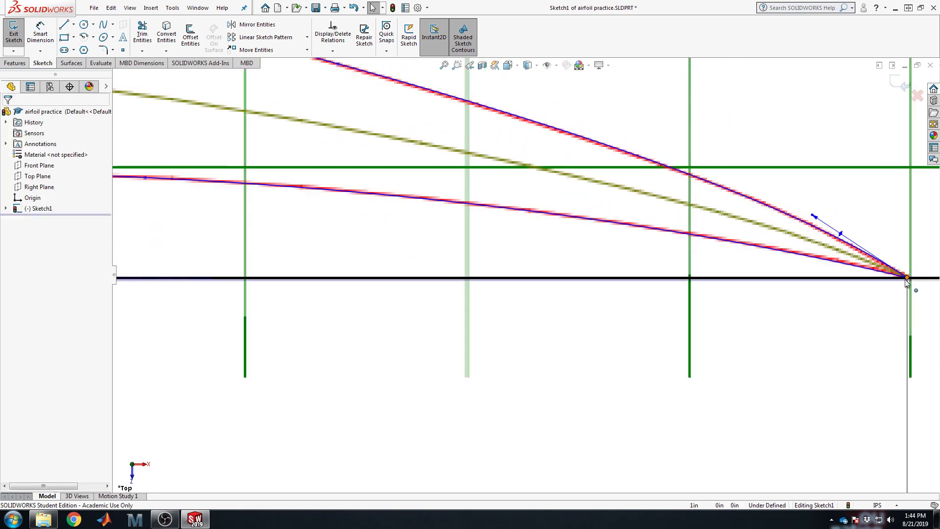
pyautogui.scroll(-4, 908, 281)
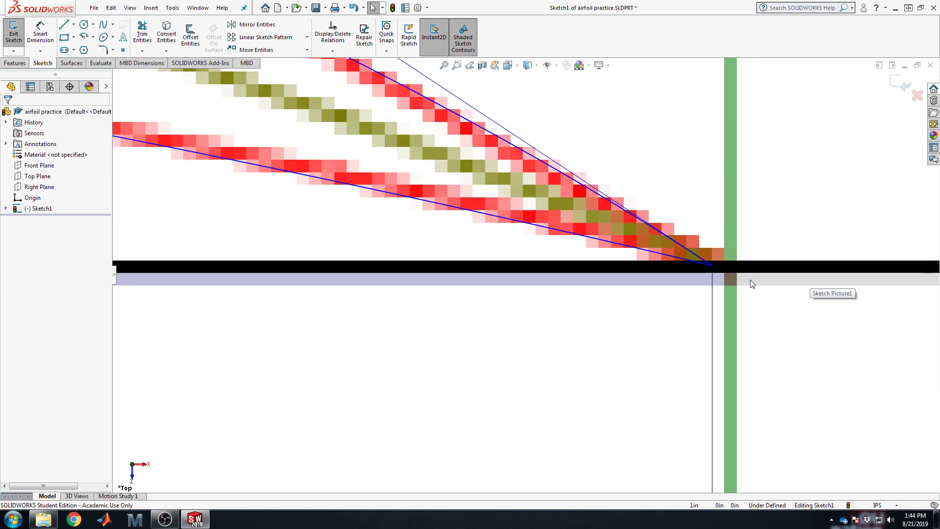
pyautogui.scroll(4, 755, 267)
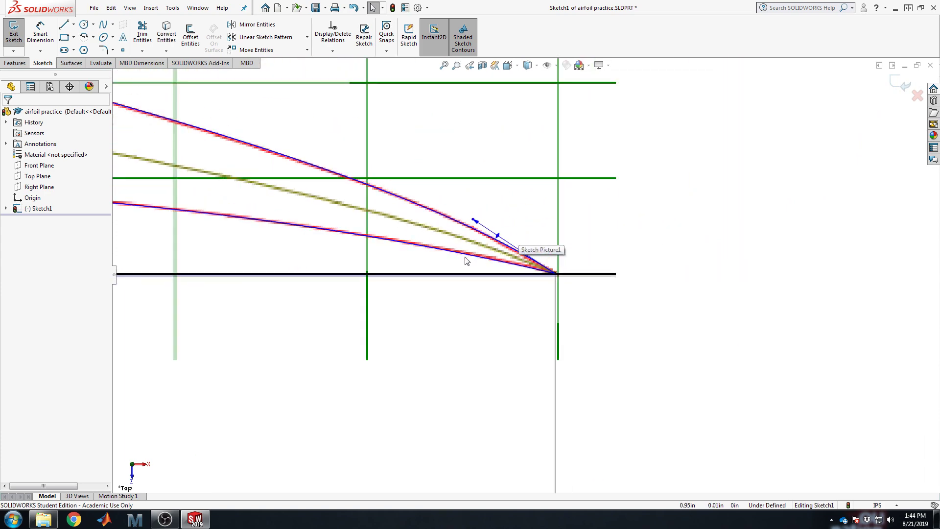
pyautogui.click(438, 251)
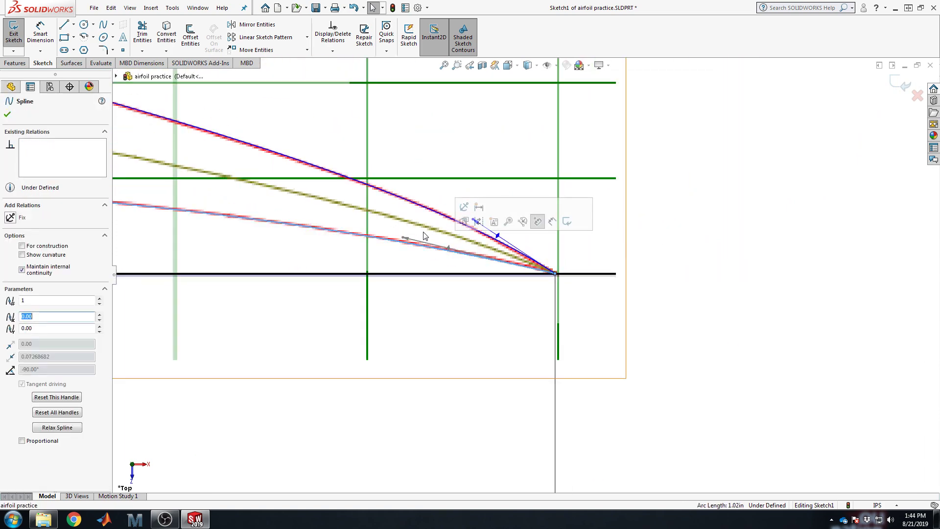
pyautogui.click(404, 239)
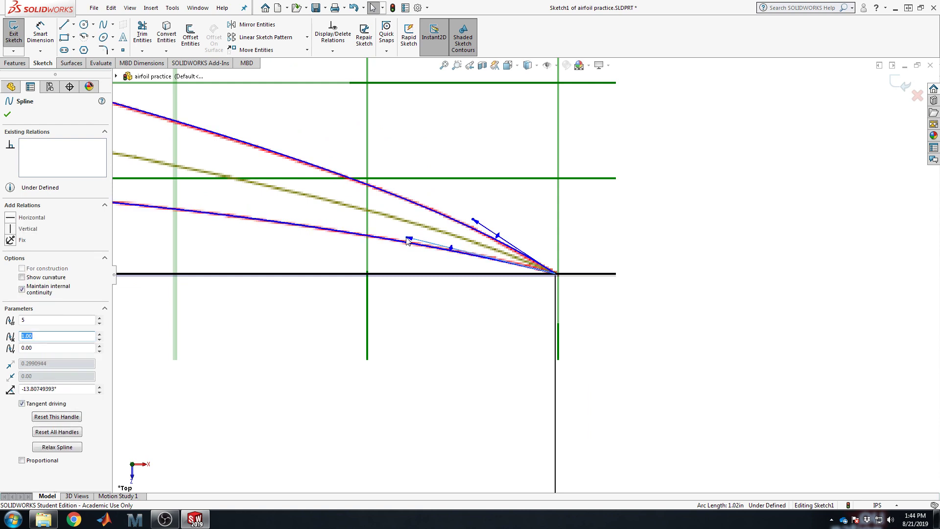
pyautogui.click(825, 279)
pyautogui.scroll(6, 336, 279)
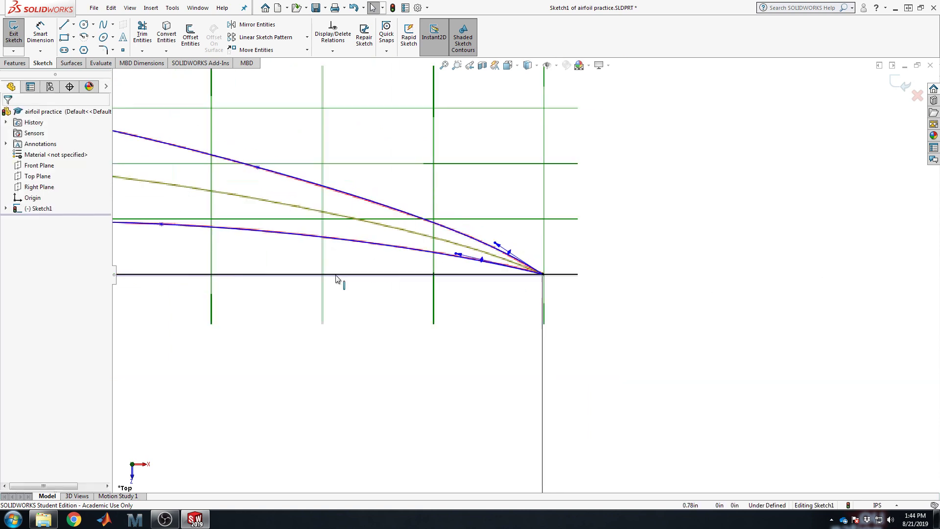
# Examine how closely the lower spline follows the airfoil picture just behind its second point.
pyautogui.press('f')
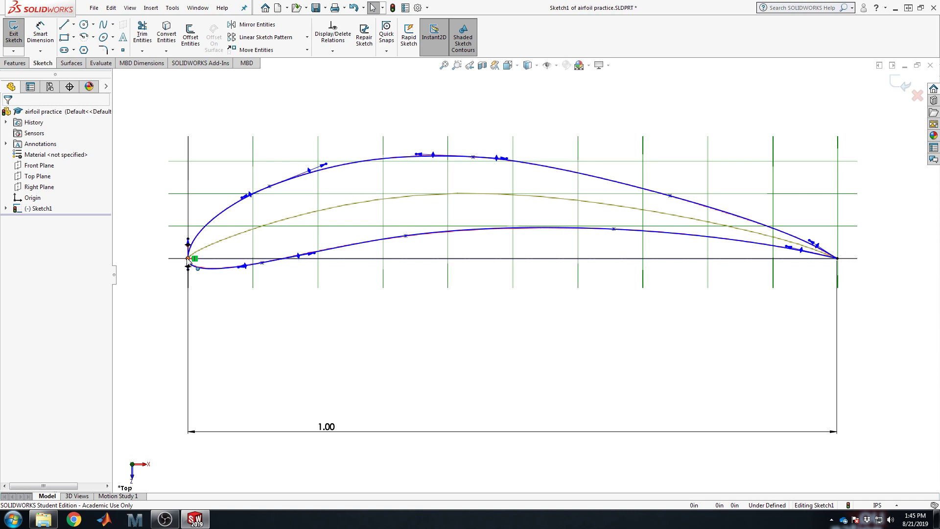
pyautogui.click(189, 262)
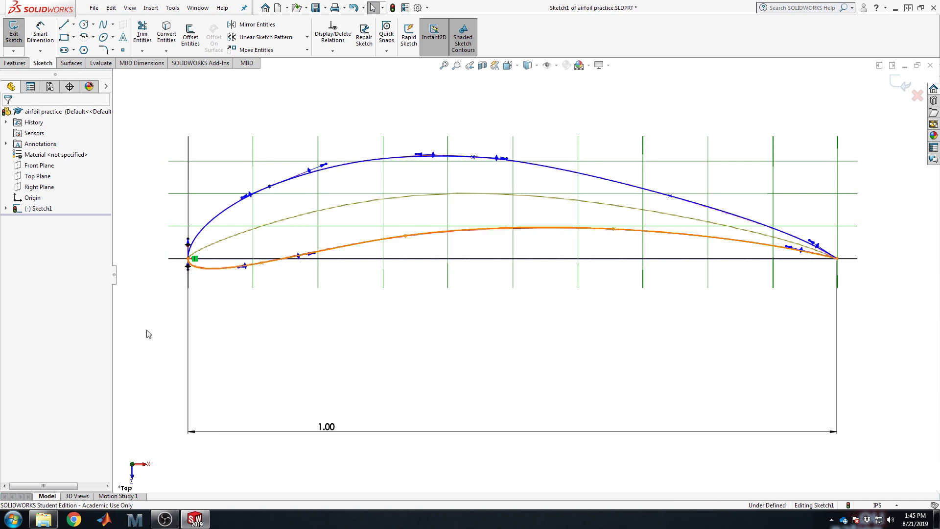
pyautogui.press('Escape')
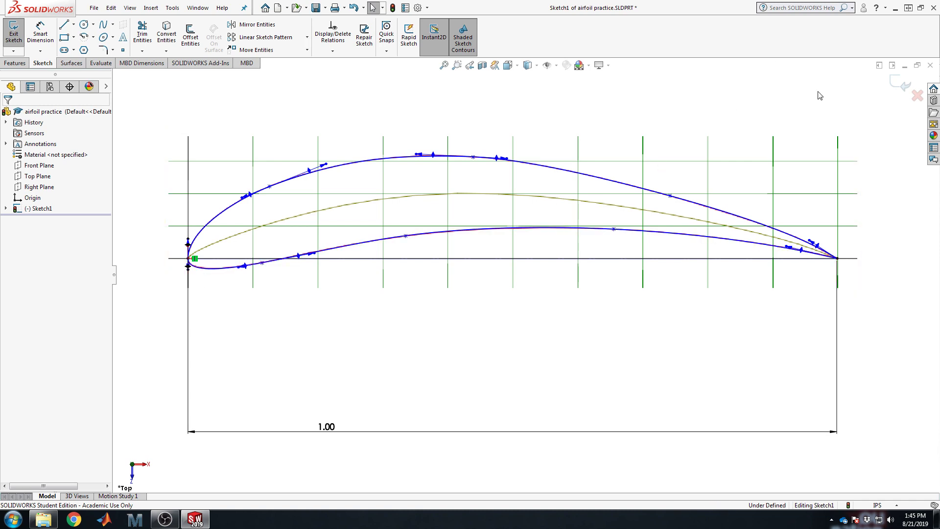
pyautogui.scroll(-6, 343, 260)
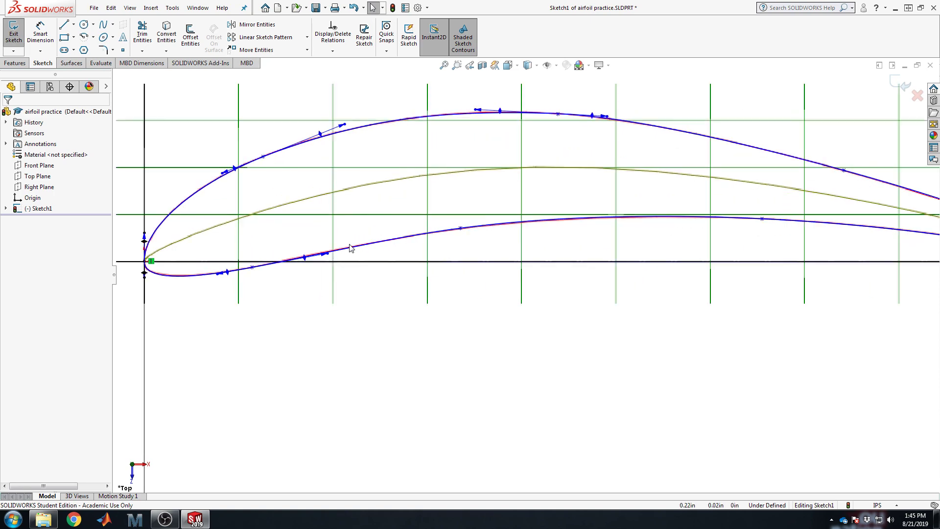
pyautogui.scroll(-3, 338, 267)
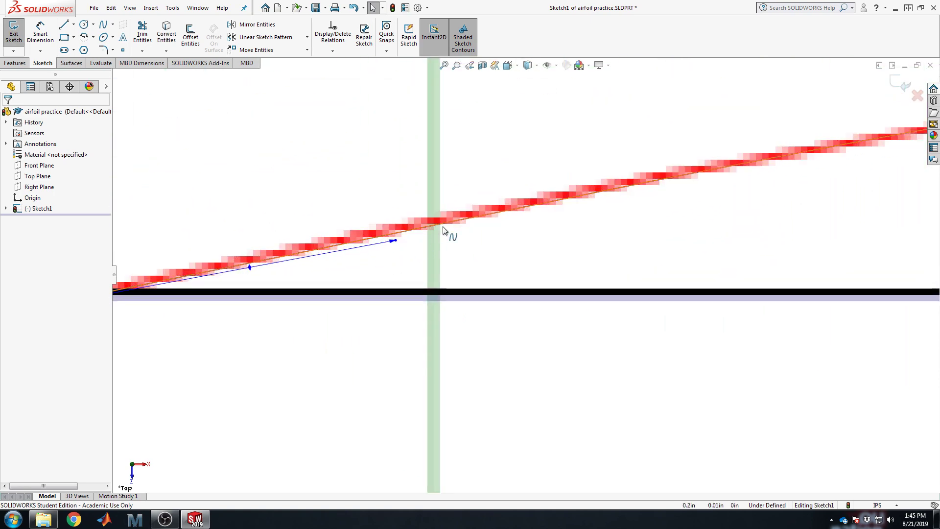
# Adjust the tangent handle at the lower spline's second point to an angle of about 11.15°.
pyautogui.moveTo(395, 241); pyautogui.dragTo(395, 239)
pyautogui.scroll(10, 594, 313)
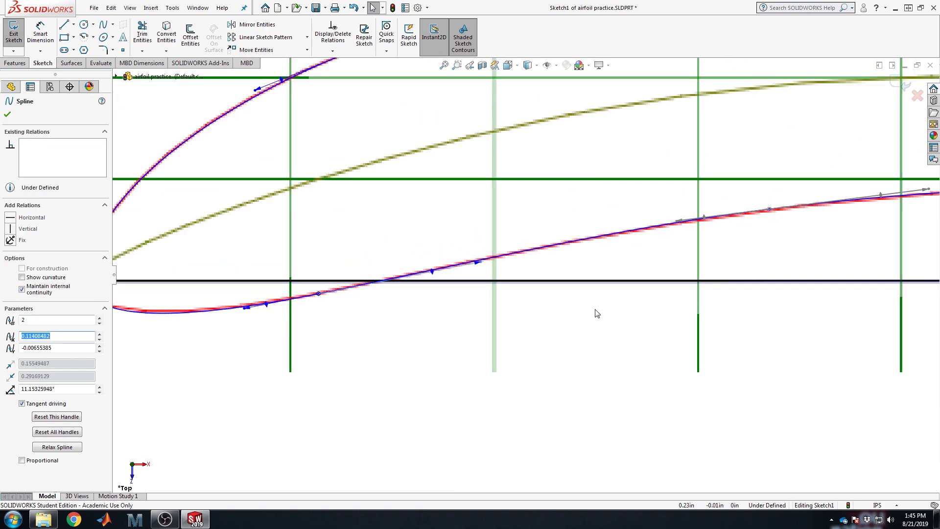
pyautogui.click(610, 181)
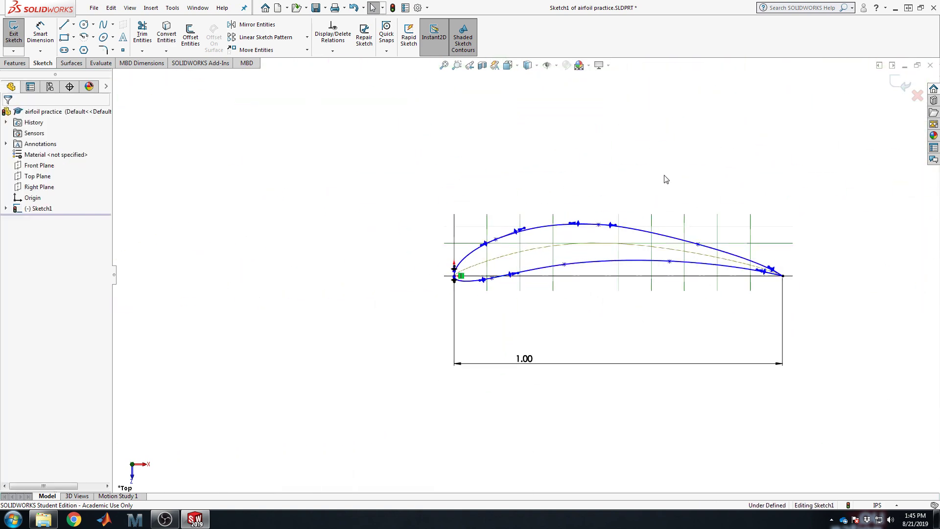
# Exit the airfoil sketch and save the part.
pyautogui.scroll(-2, 546, 248)
pyautogui.scroll(-2, 529, 260)
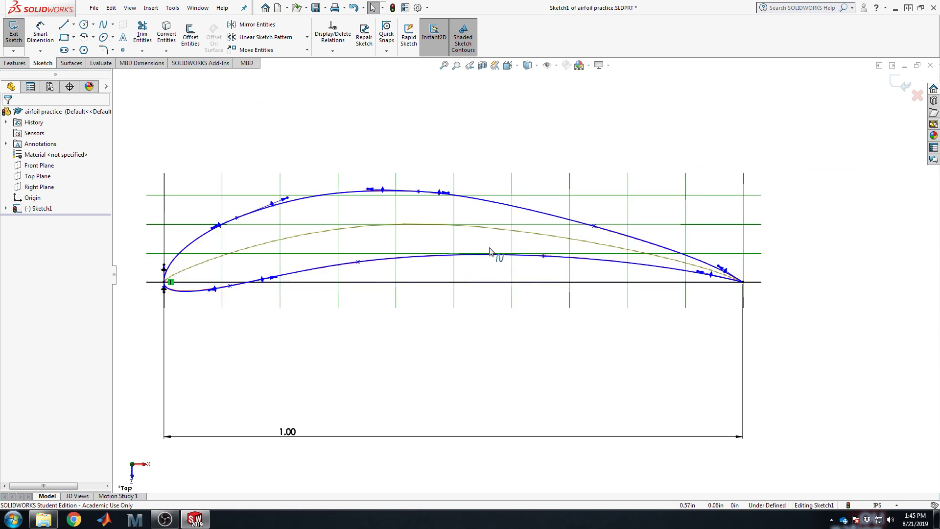
pyautogui.scroll(1, 498, 258)
pyautogui.scroll(-1, 318, 245)
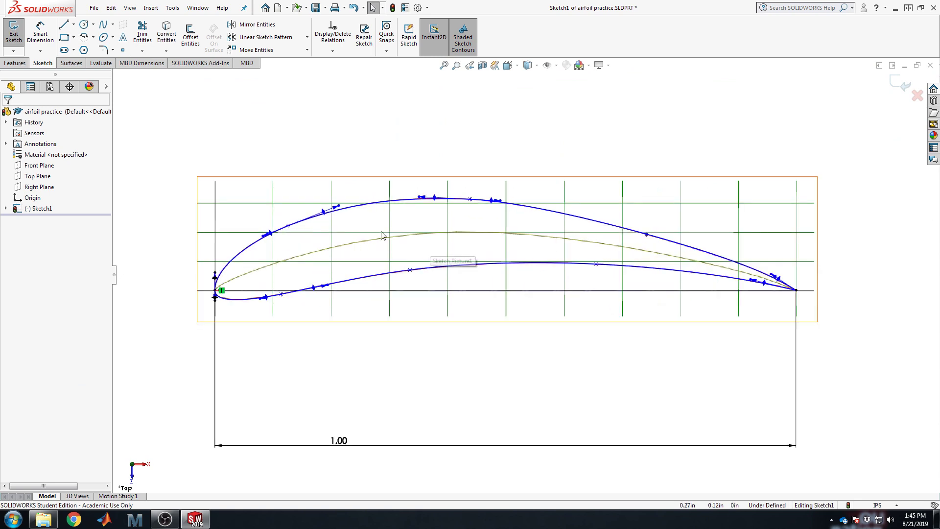
pyautogui.scroll(-1, 418, 302)
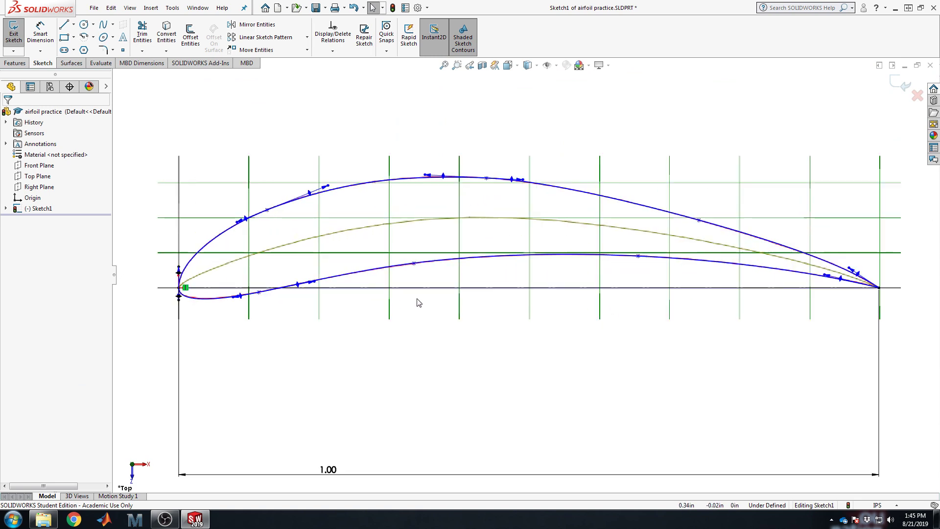
pyautogui.scroll(1, 557, 296)
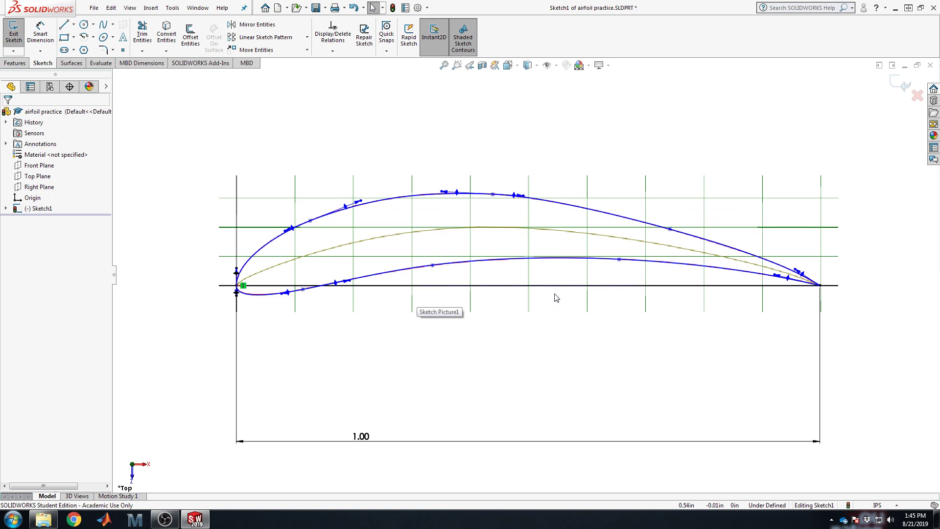
pyautogui.click(896, 85)
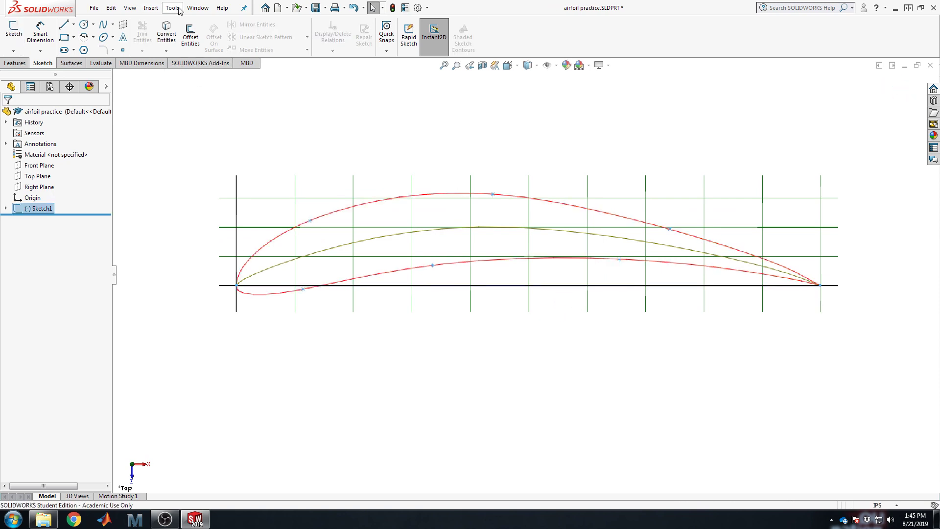
pyautogui.click(316, 7)
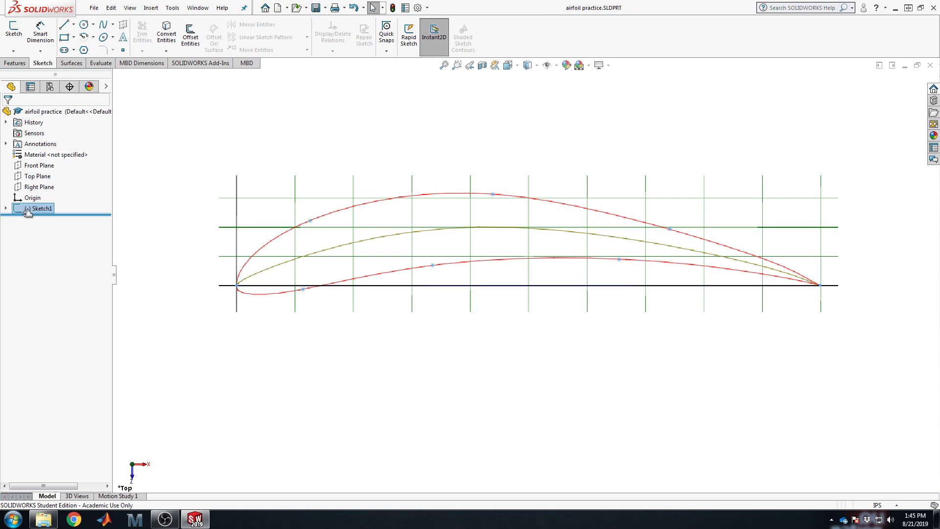
pyautogui.click(380, 114)
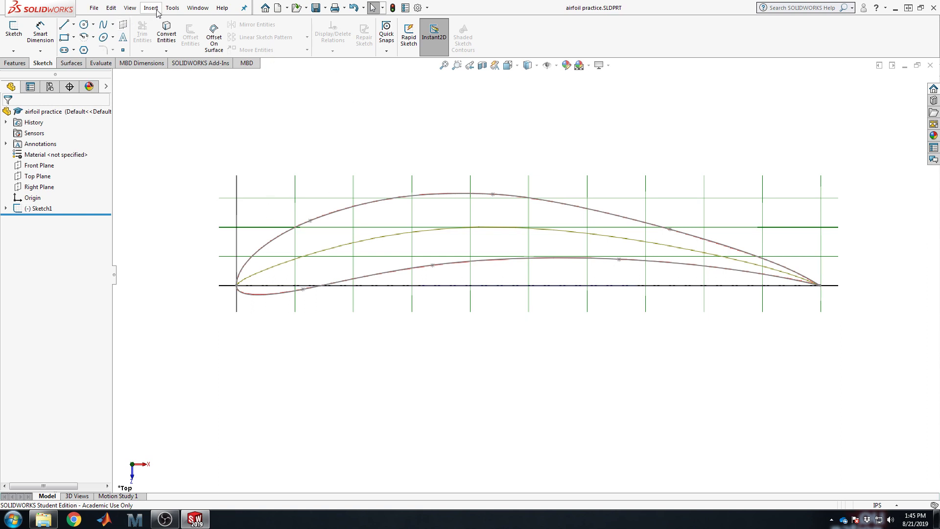
pyautogui.click(172, 8)
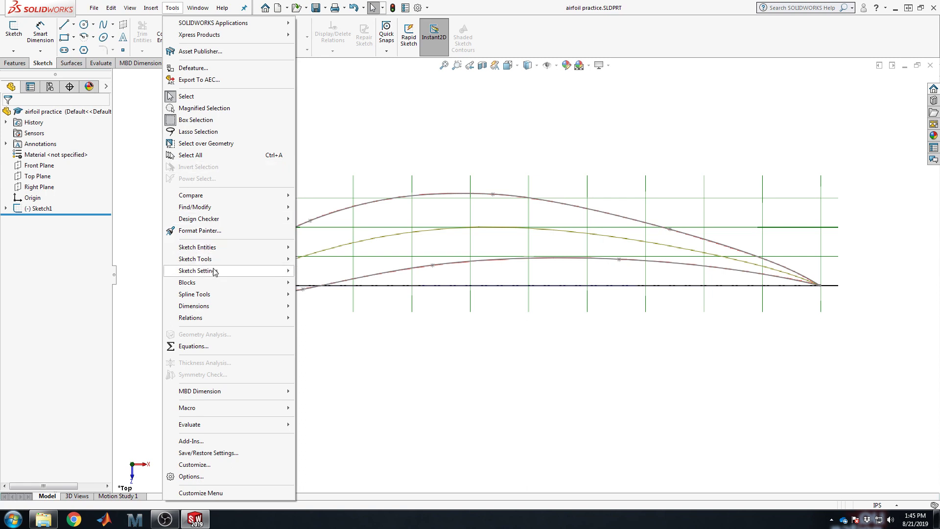
pyautogui.moveTo(220, 283)
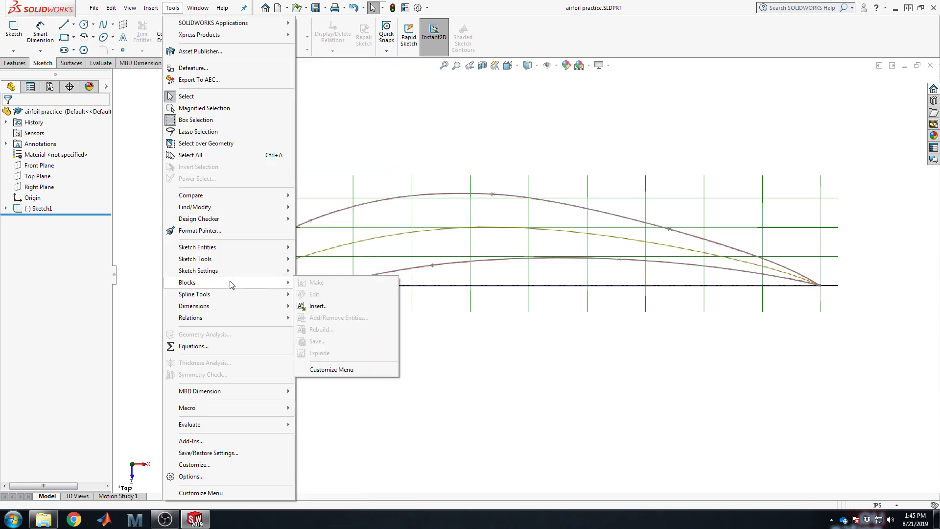
pyautogui.click(508, 388)
# Reopen Sketch1 and start making a block from the upper spline, the lower spline and the chord line.
pyautogui.rightClick(42, 209)
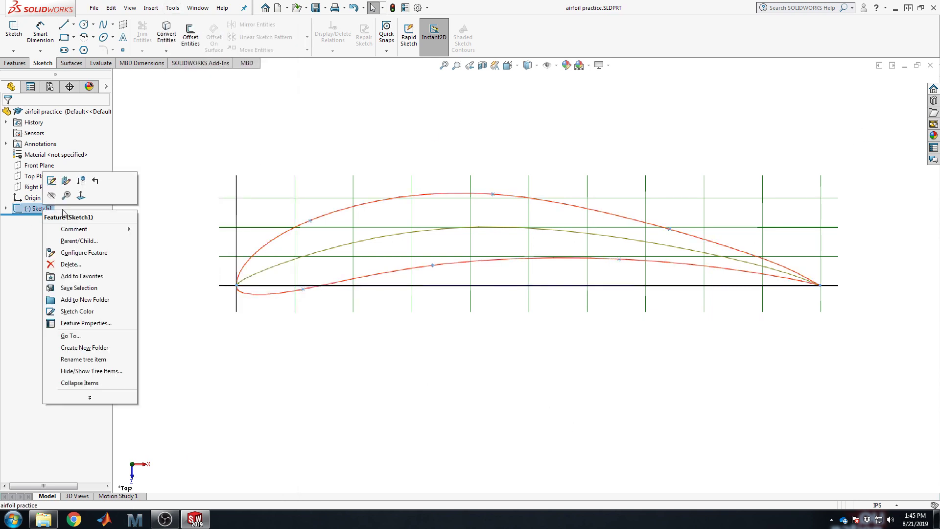
pyautogui.click(49, 182)
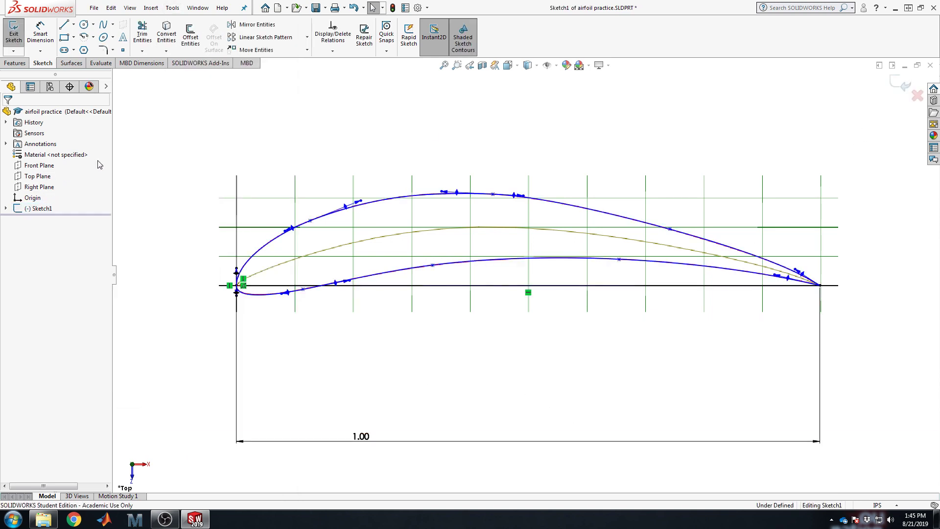
pyautogui.click(172, 7)
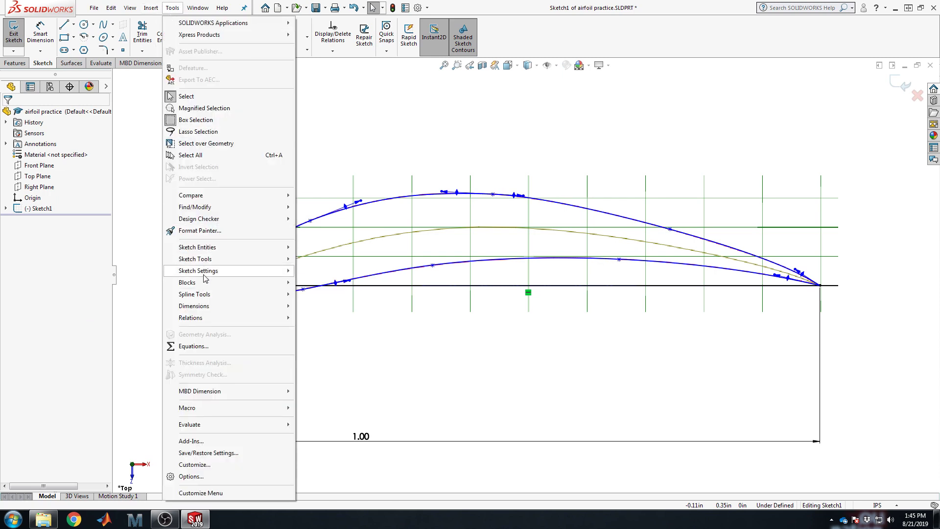
pyautogui.moveTo(202, 284)
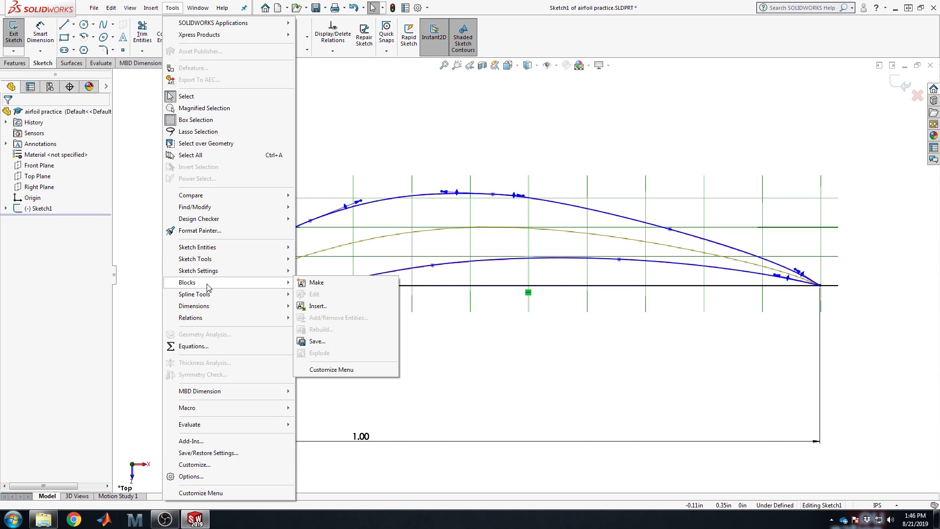
pyautogui.click(314, 283)
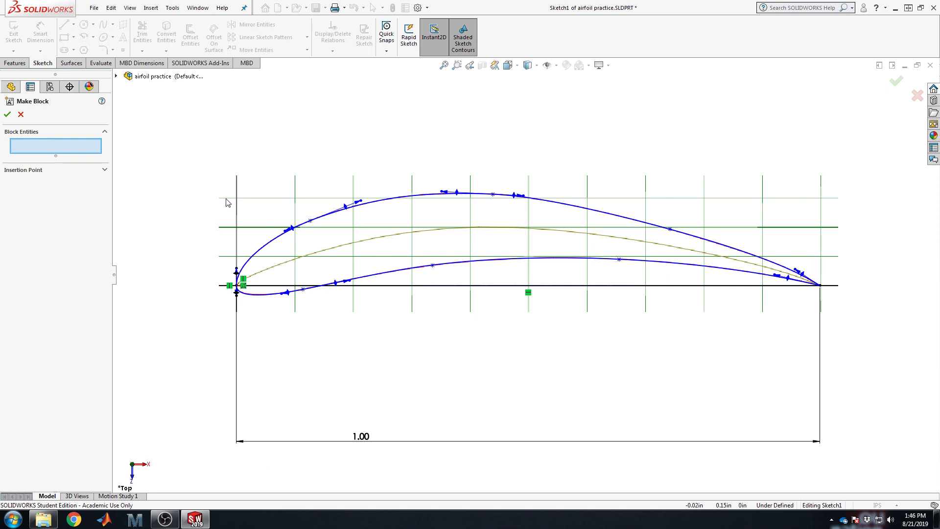
pyautogui.click(270, 245)
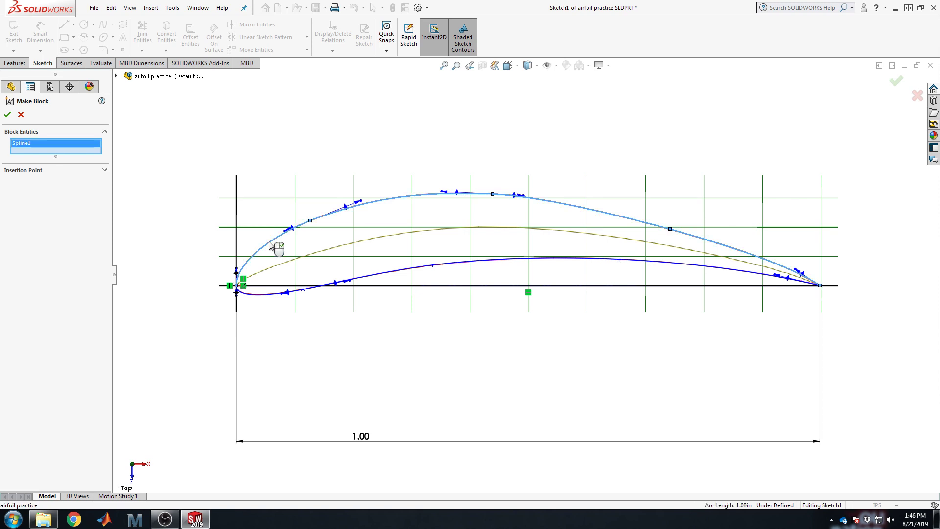
pyautogui.click(275, 295)
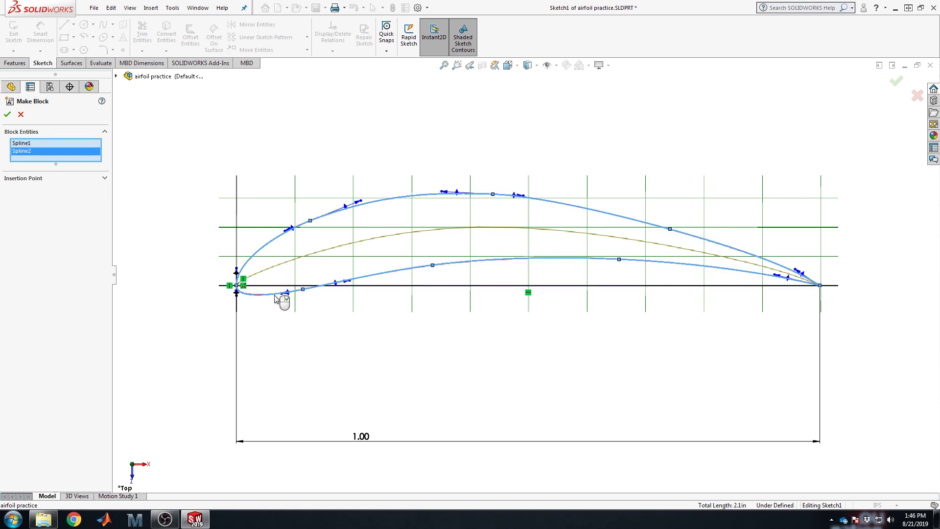
pyautogui.click(374, 286)
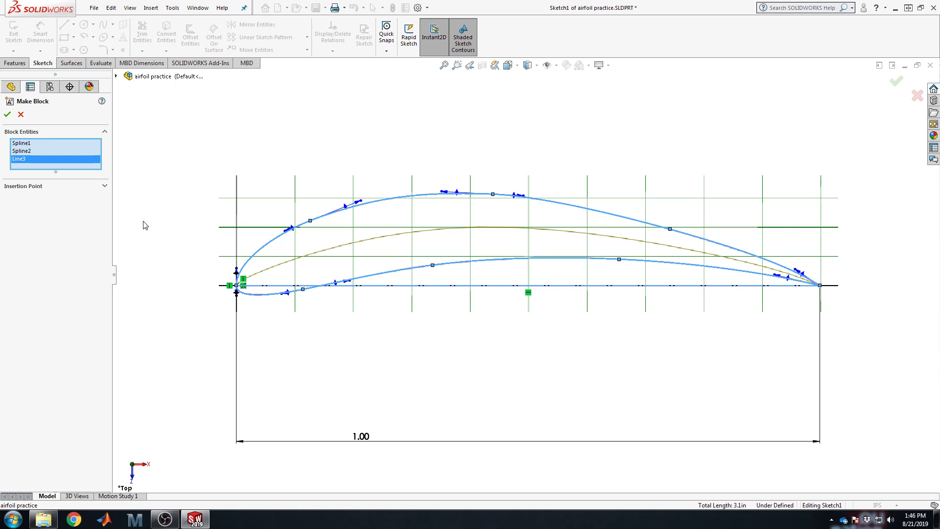
# Place the block's insertion point at the airfoil's leading edge on the origin and create the block.
pyautogui.click(104, 187)
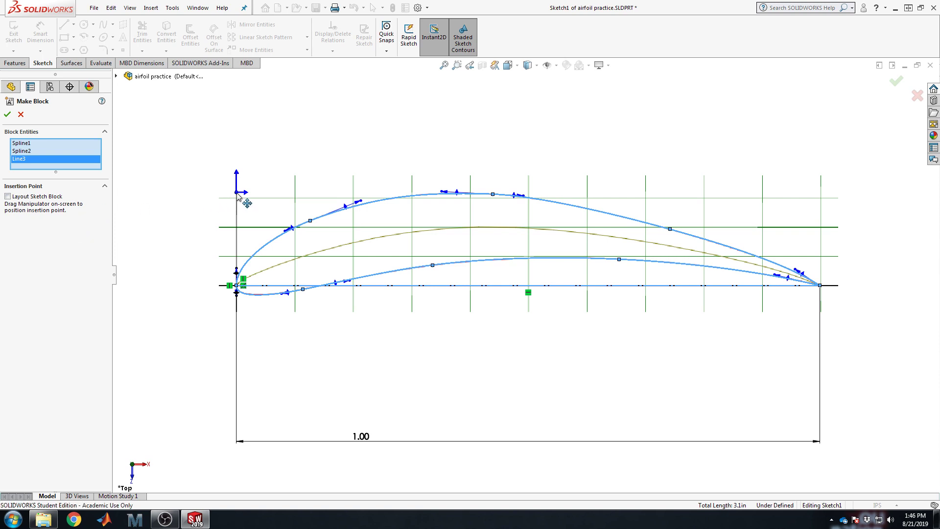
pyautogui.moveTo(237, 193); pyautogui.dragTo(238, 288)
pyautogui.scroll(-6, 289, 294)
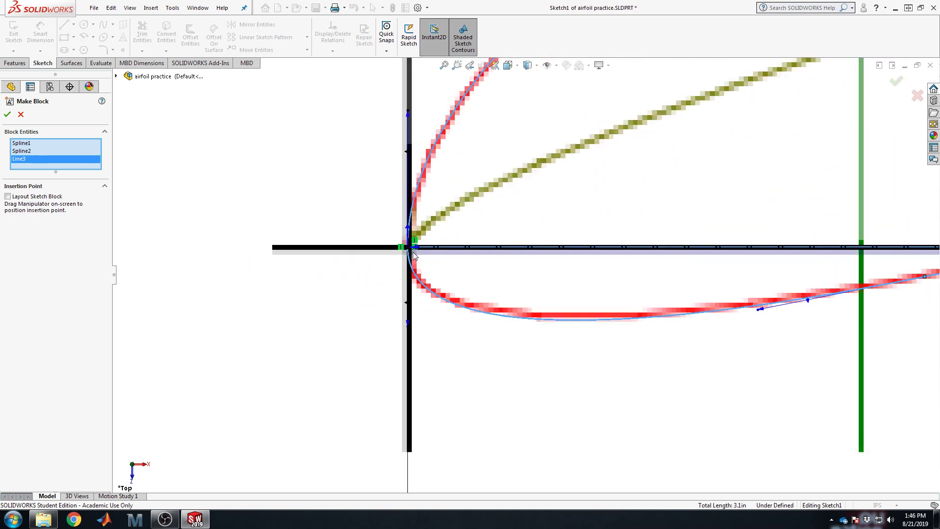
pyautogui.scroll(8, 443, 277)
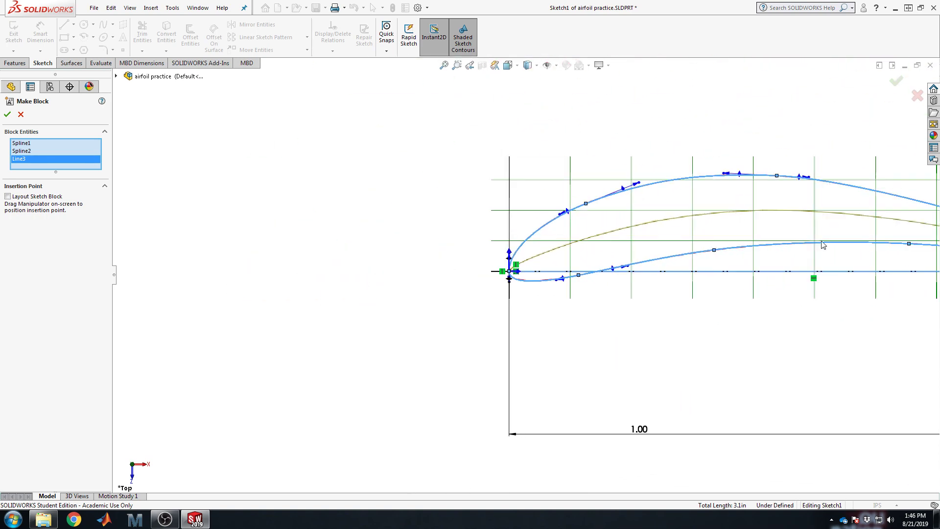
pyautogui.scroll(-5, 635, 299)
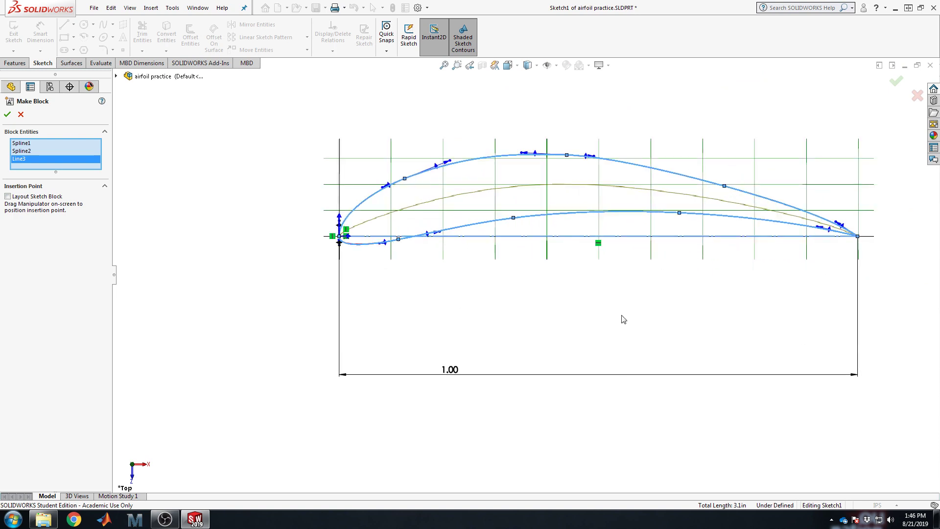
pyautogui.click(6, 116)
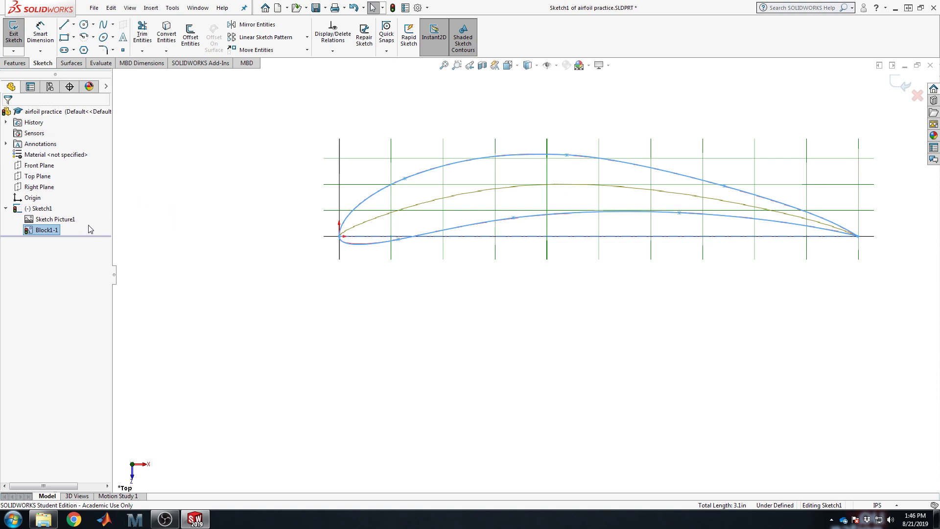
pyautogui.click(143, 209)
pyautogui.rightClick(61, 221)
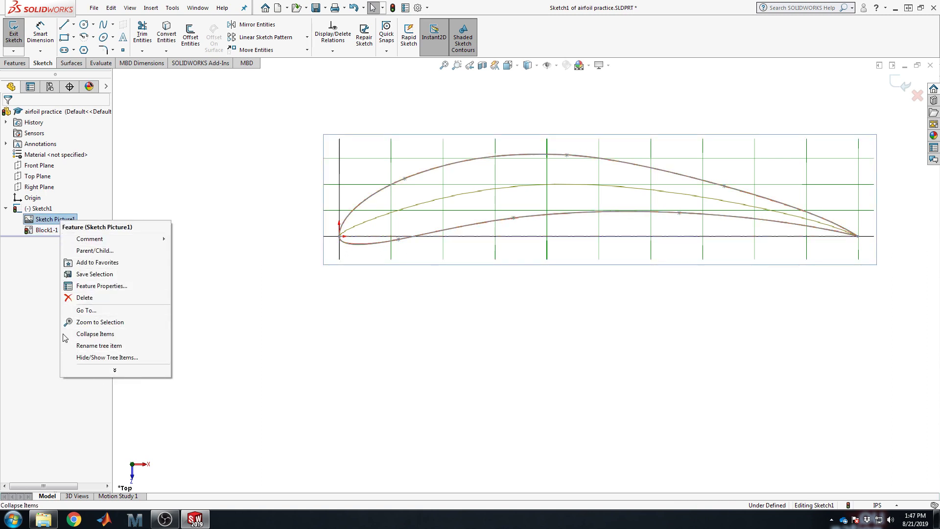
pyautogui.moveTo(116, 373)
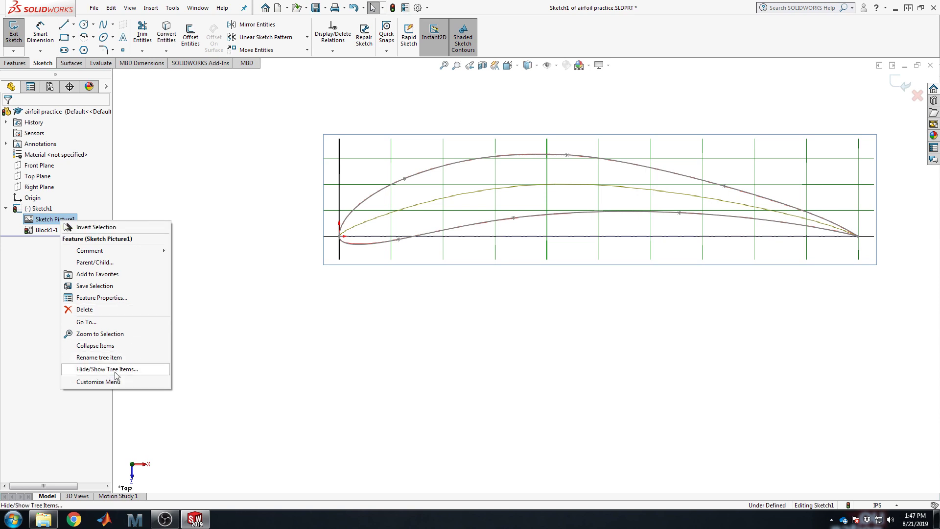
pyautogui.click(343, 146)
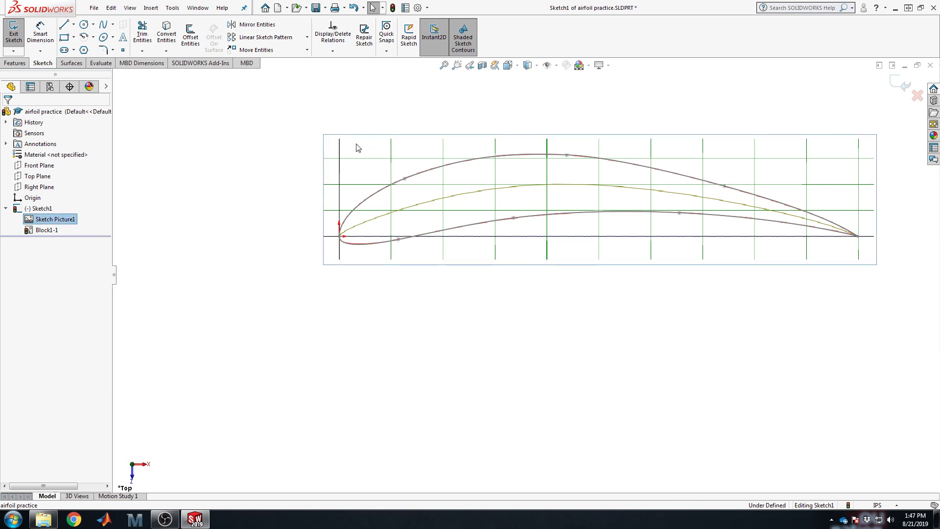
pyautogui.rightClick(358, 147)
pyautogui.click(254, 143)
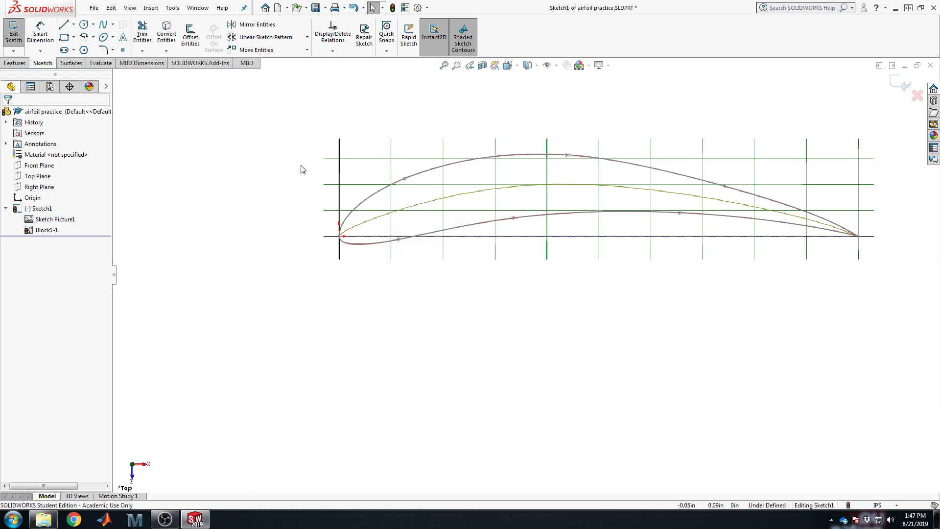
pyautogui.rightClick(43, 219)
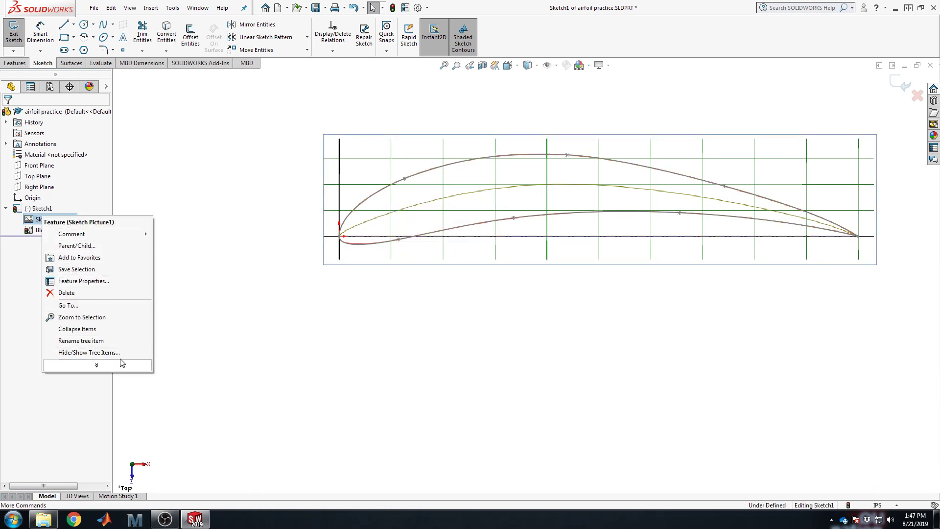
pyautogui.moveTo(109, 371)
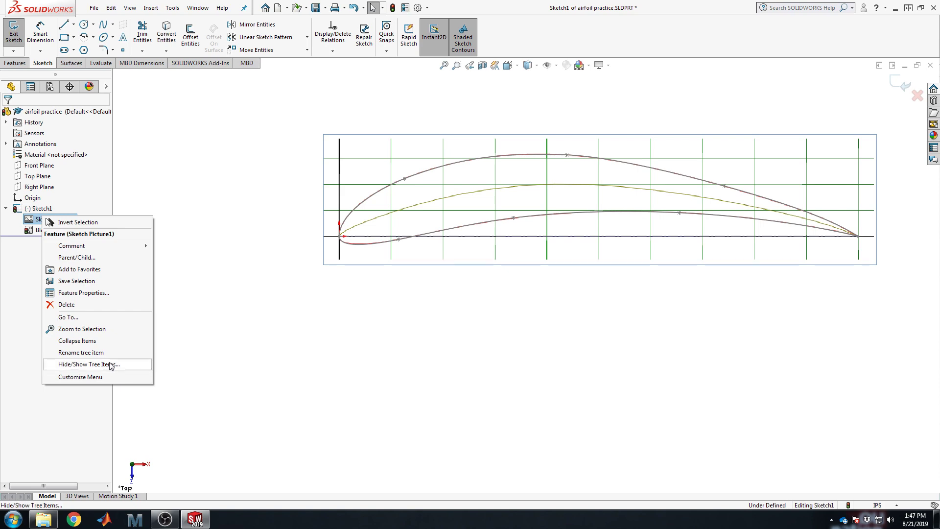
pyautogui.click(112, 365)
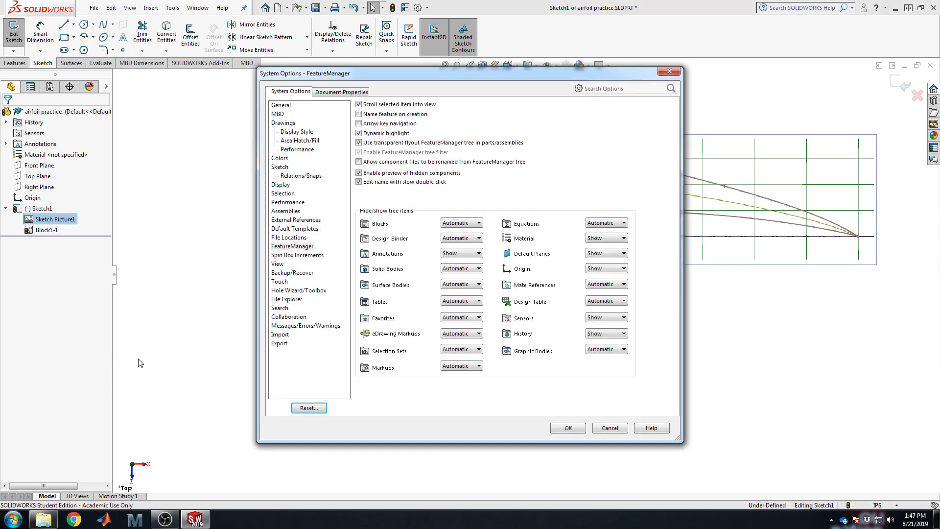
pyautogui.click(604, 428)
# Save the airfoil block to the Desktop as a SOLIDWORKS block file named E423.
pyautogui.rightClick(46, 231)
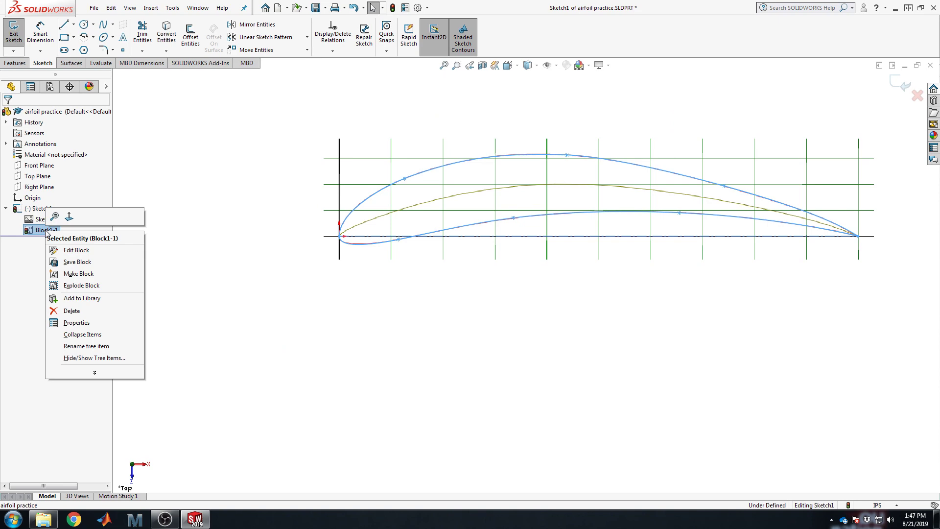
pyautogui.click(76, 263)
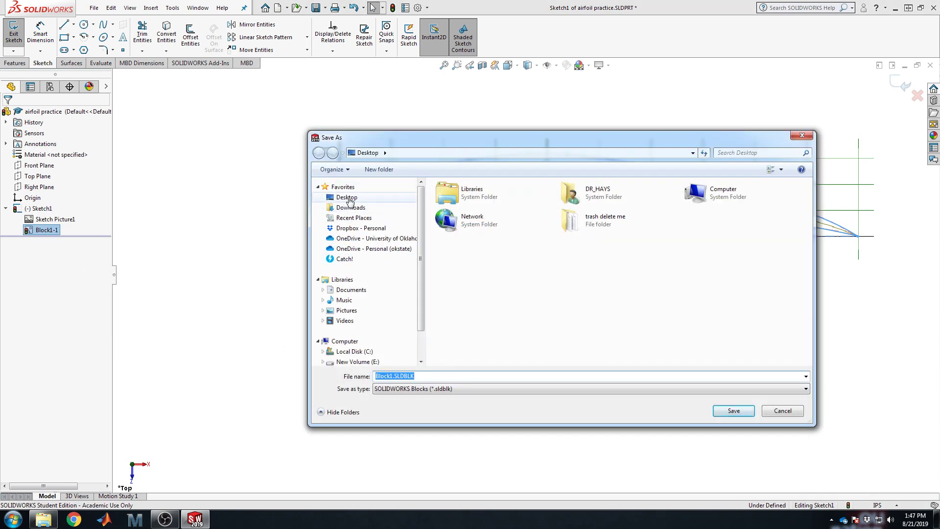
pyautogui.click(350, 199)
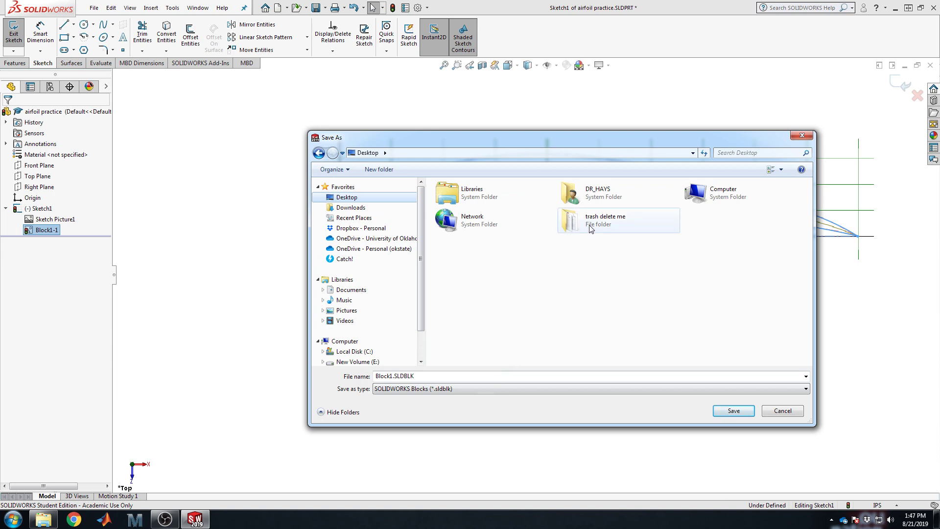
pyautogui.click(450, 376)
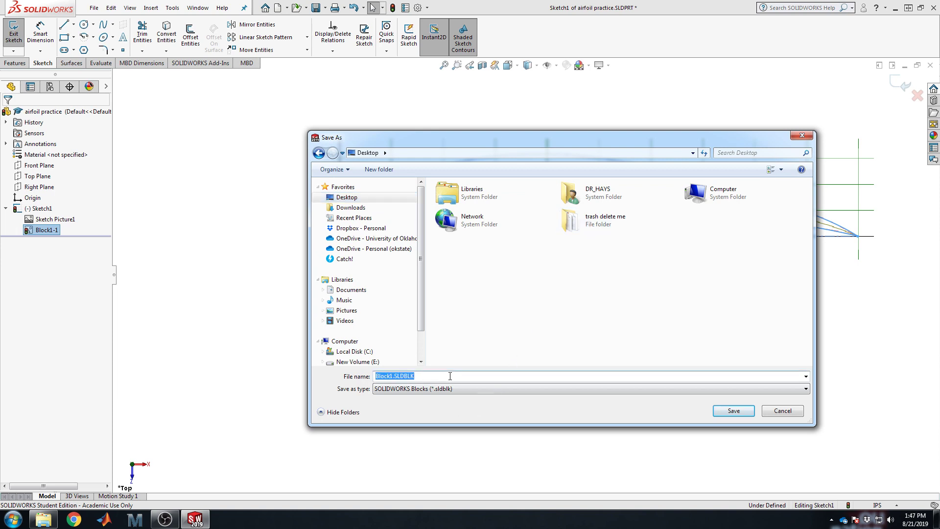
pyautogui.write('E423')
pyautogui.click(740, 412)
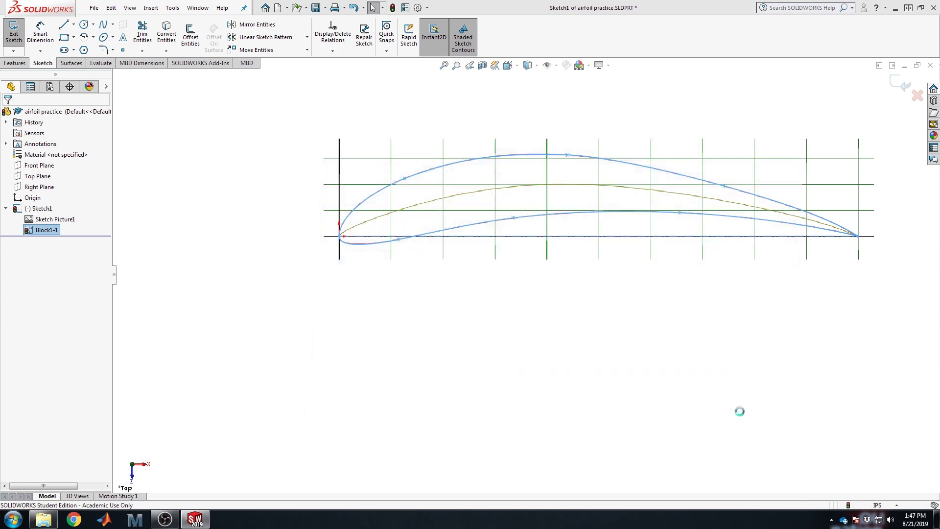
pyautogui.click(567, 337)
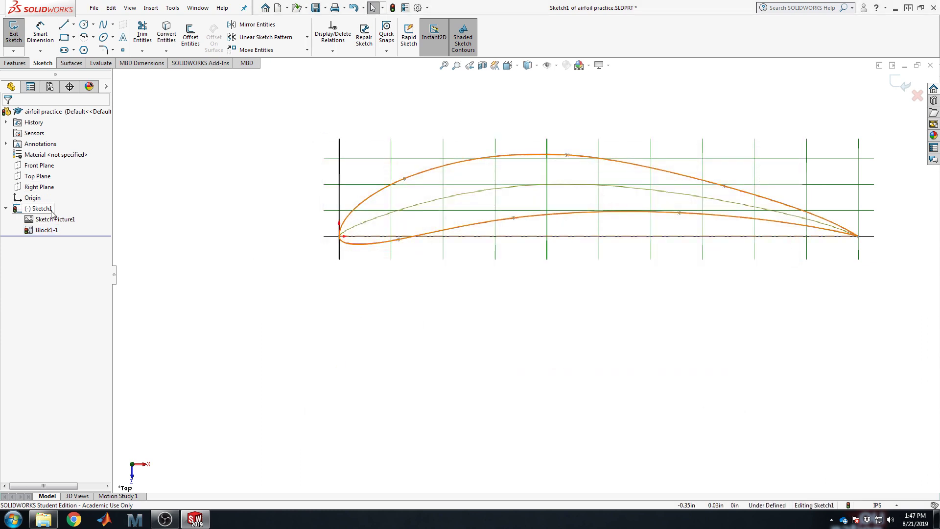
# Exit the airfoil sketch and suppress Sketch Picture1.
pyautogui.click(897, 86)
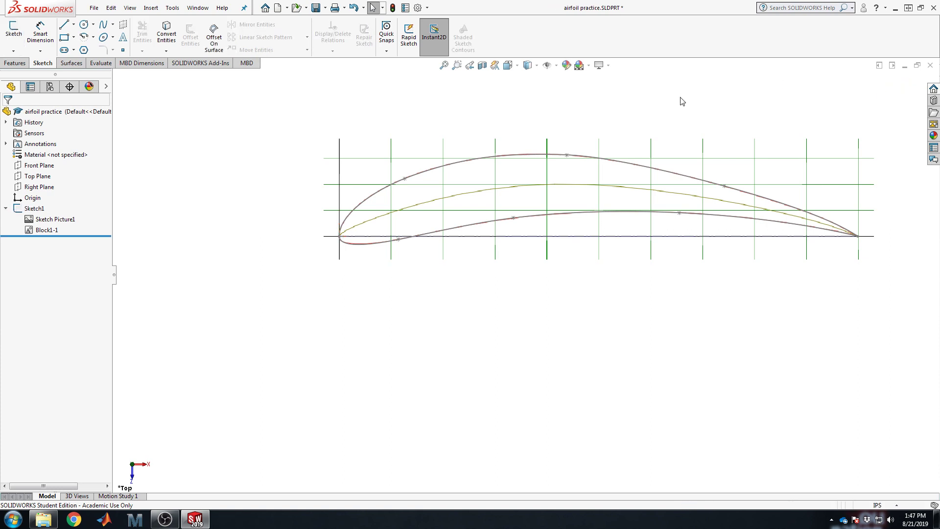
pyautogui.rightClick(63, 223)
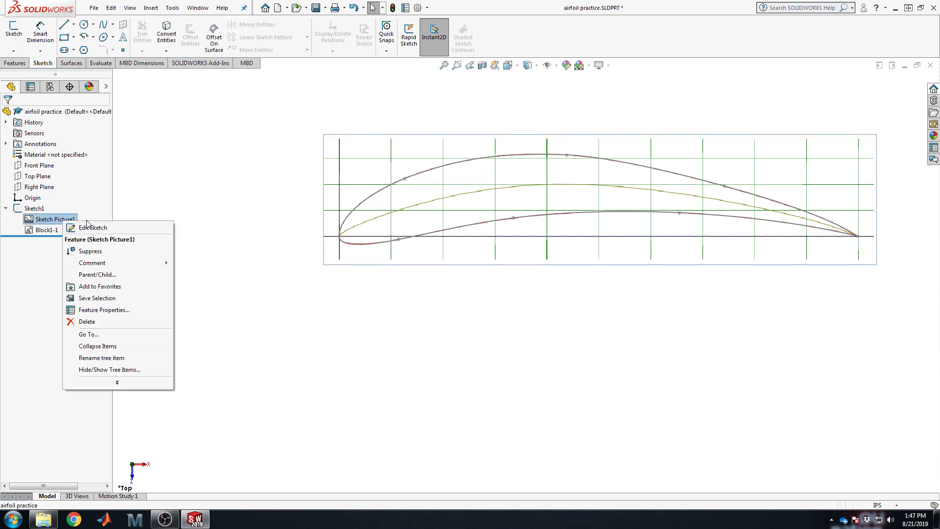
pyautogui.click(110, 251)
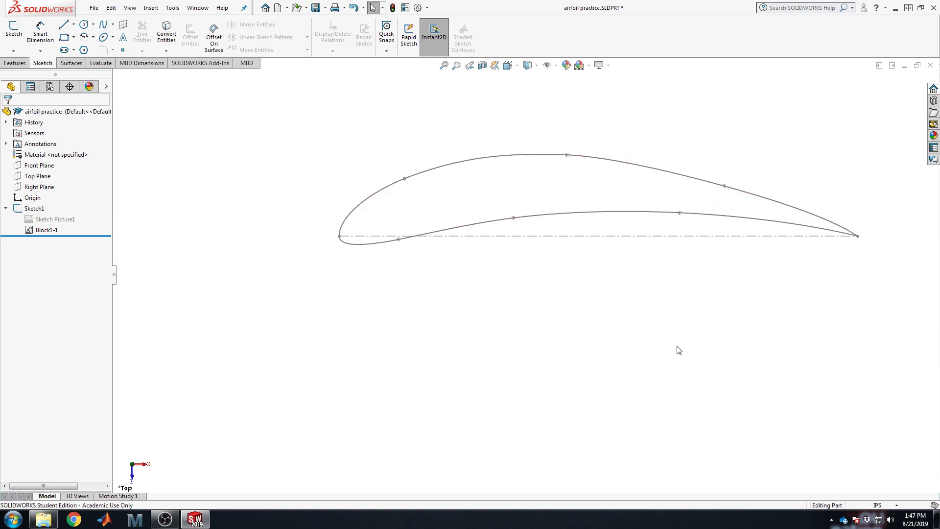
# Close the airfoil practice part and save all modified documents.
pyautogui.click(33, 233)
pyautogui.click(224, 258)
pyautogui.click(931, 66)
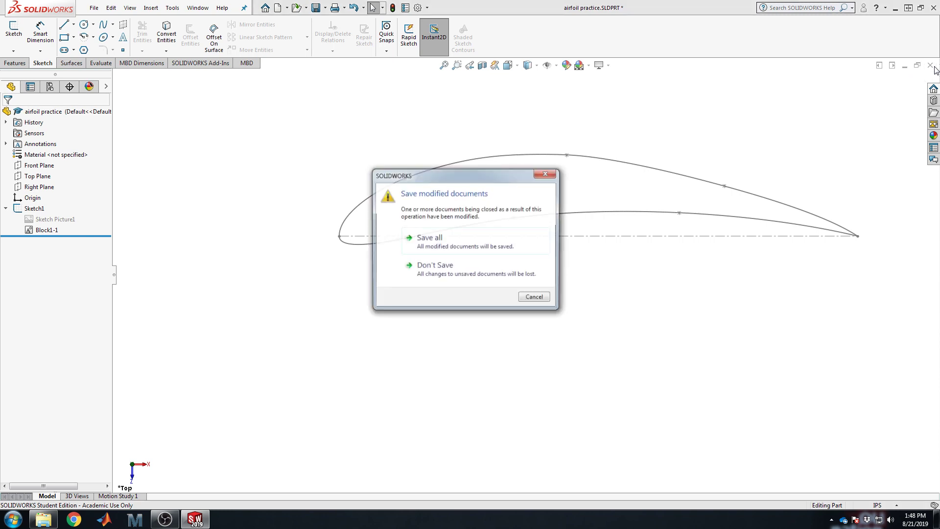
pyautogui.click(457, 241)
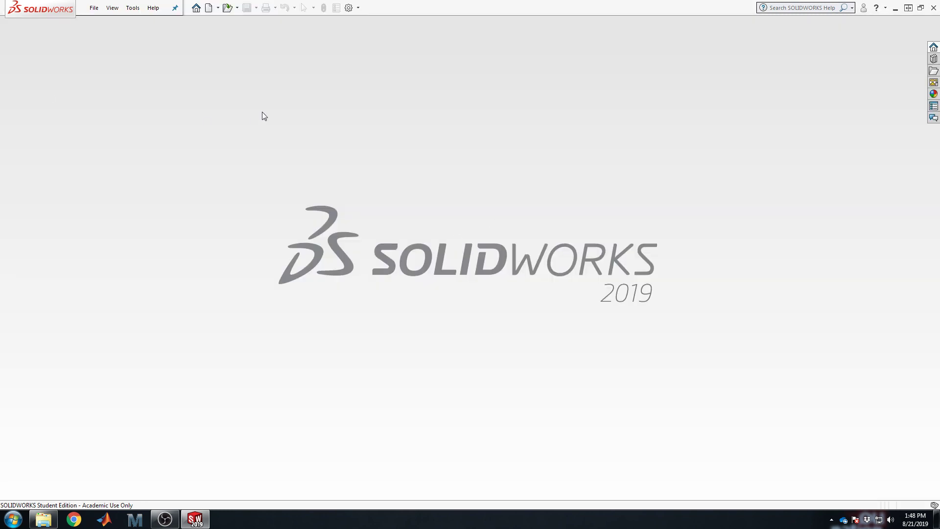
# Create a new part and set its scene background to Plain White.
pyautogui.click(93, 9)
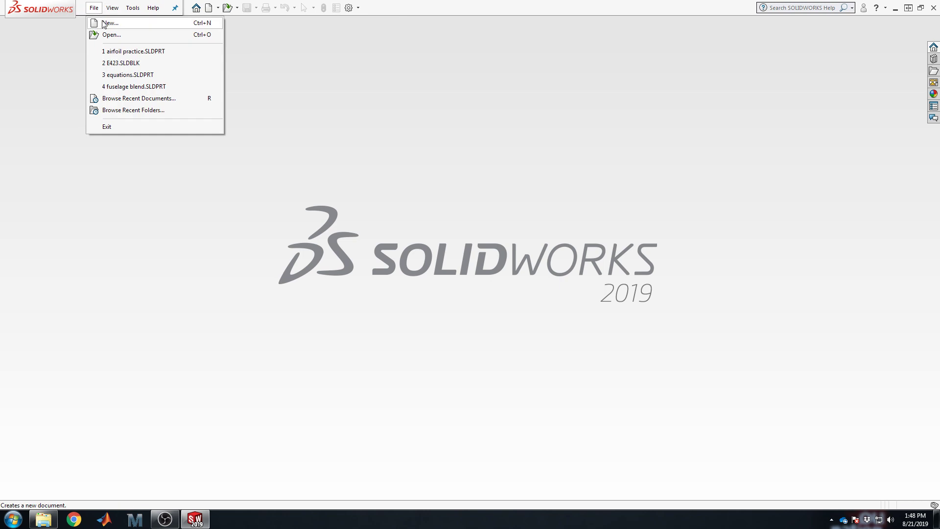
pyautogui.click(110, 23)
pyautogui.doubleClick(249, 216)
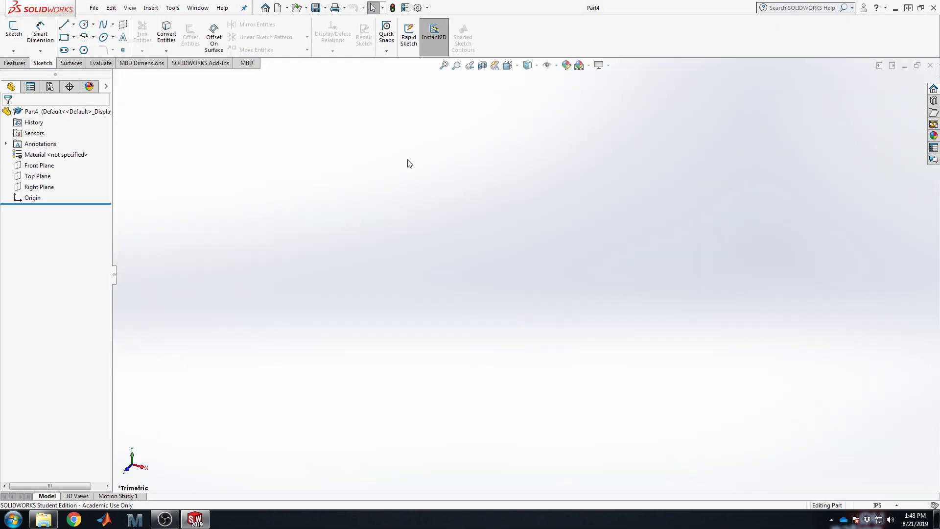
pyautogui.click(590, 67)
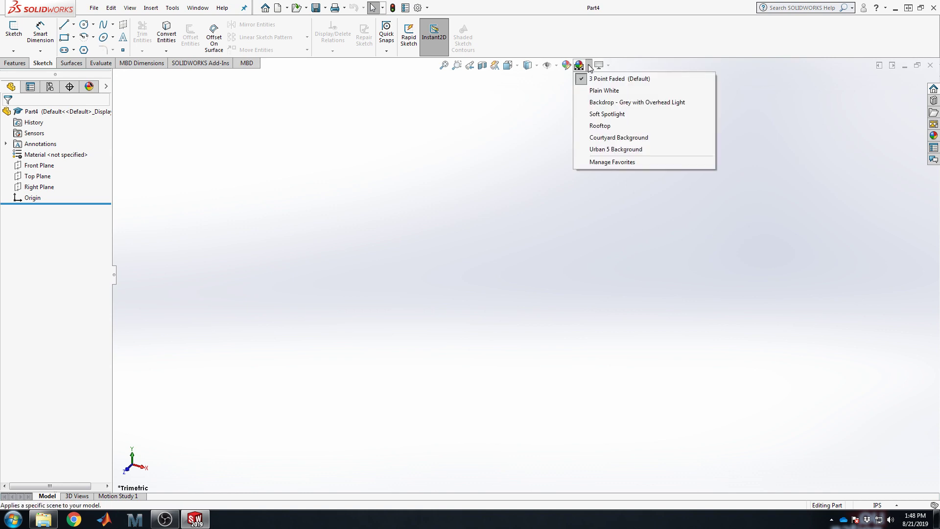
pyautogui.click(605, 90)
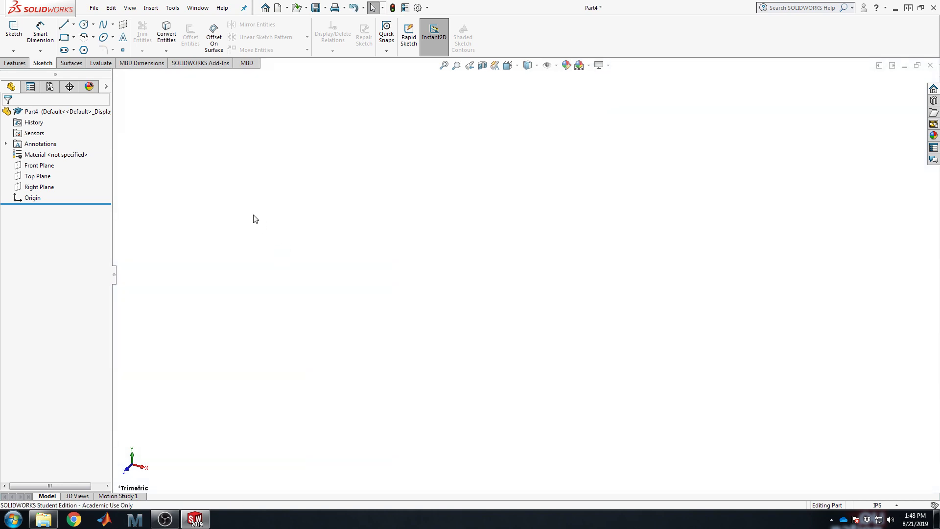
# Start a sketch on the Right Plane and begin inserting a block.
pyautogui.click(36, 189)
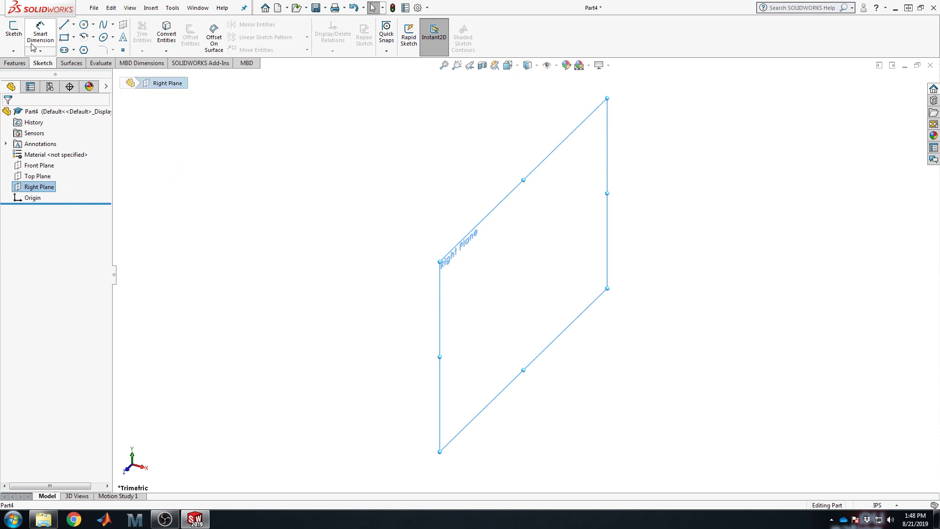
pyautogui.click(14, 35)
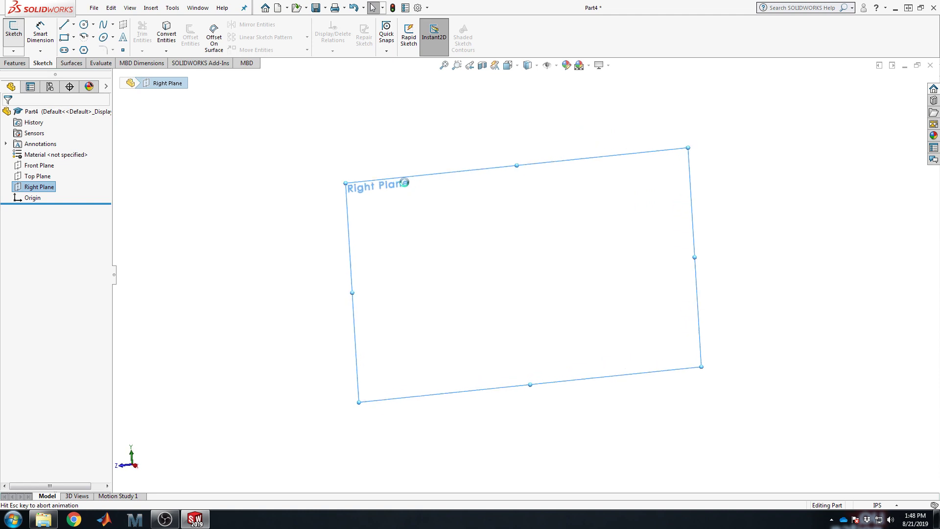
pyautogui.click(172, 8)
pyautogui.moveTo(230, 283)
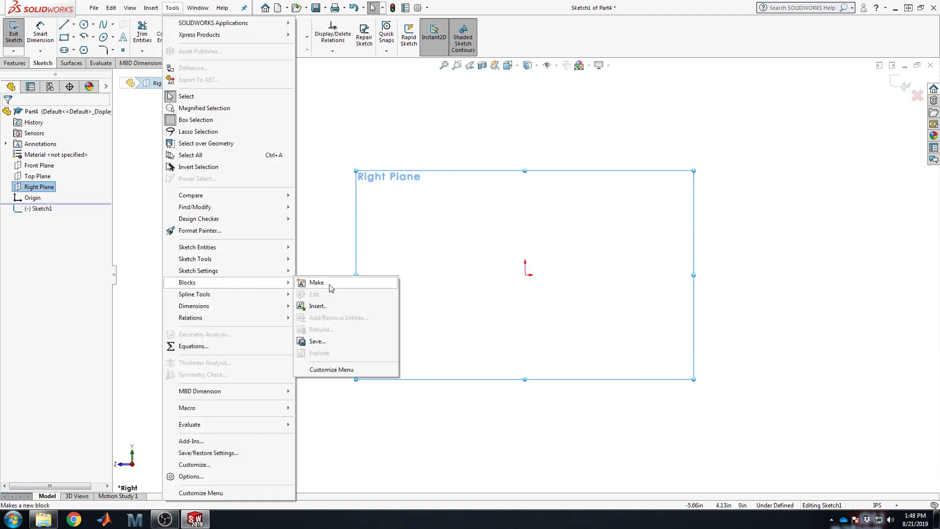
pyautogui.click(317, 306)
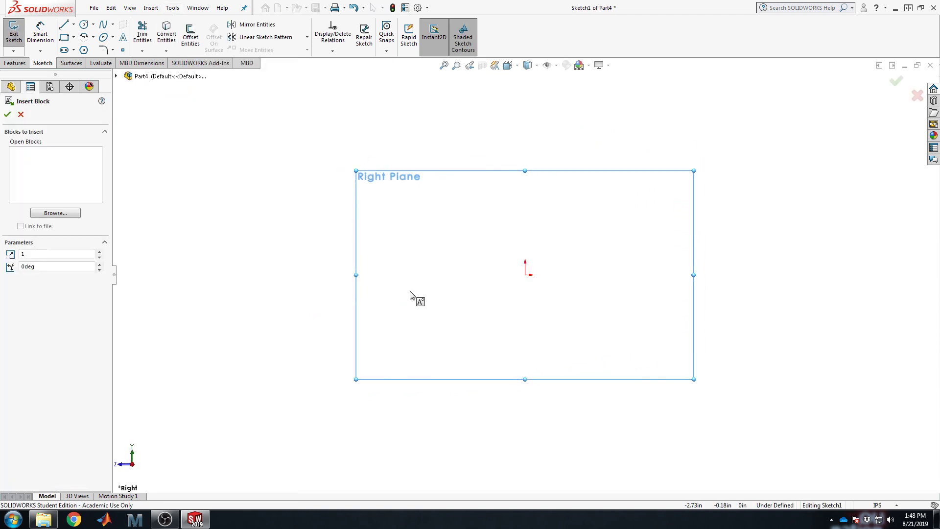
# Load the E423.SLDBLK file from the Desktop as the block for insertion.
pyautogui.click(53, 213)
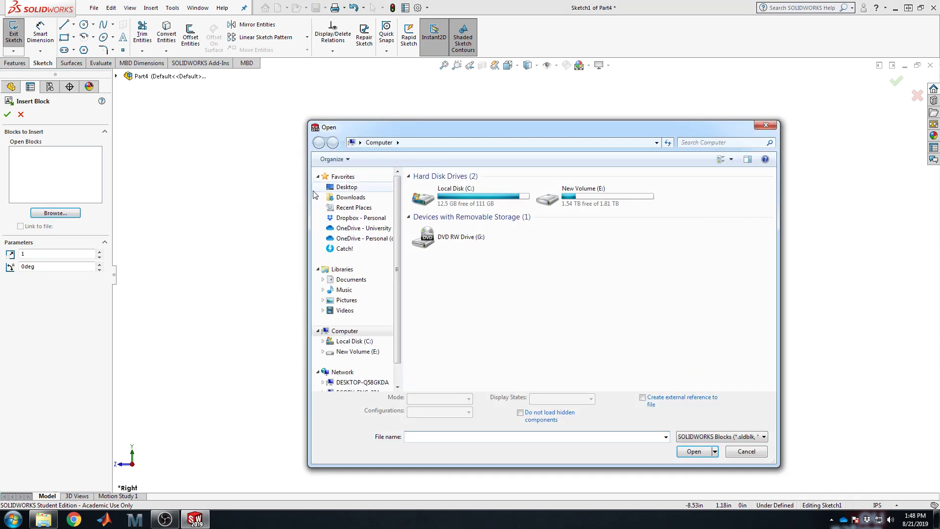
pyautogui.click(354, 186)
pyautogui.click(572, 243)
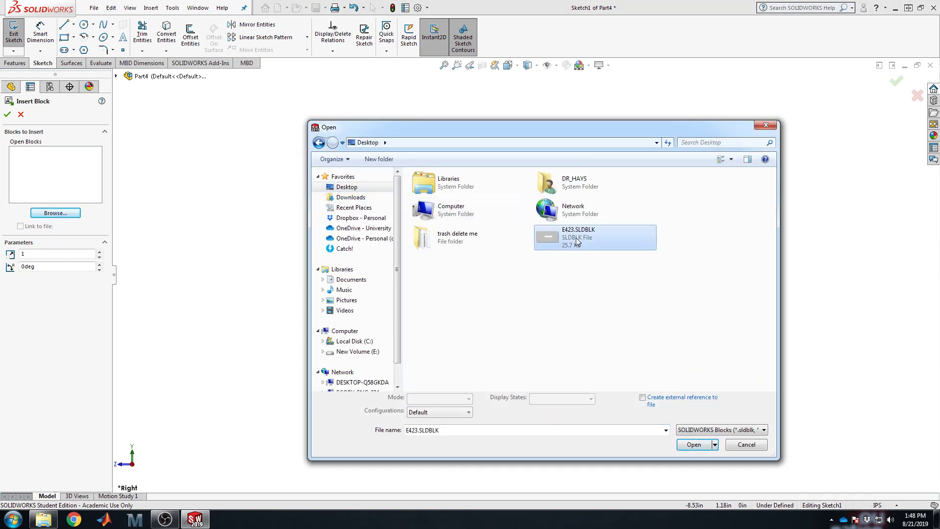
pyautogui.doubleClick(576, 240)
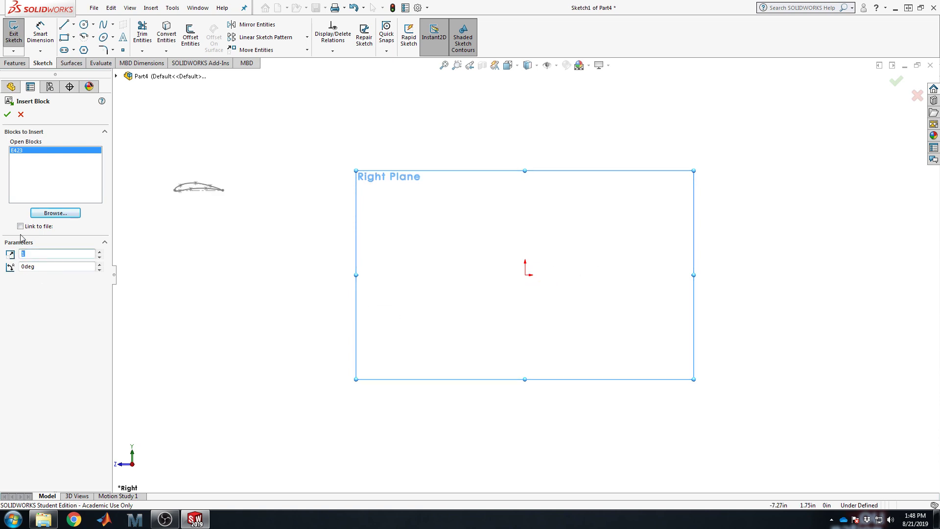
# Set the E423 block's scale to 15 and its rotation to 3 degrees.
pyautogui.write('15')
pyautogui.press('Tab')
pyautogui.scroll(3, 377, 241)
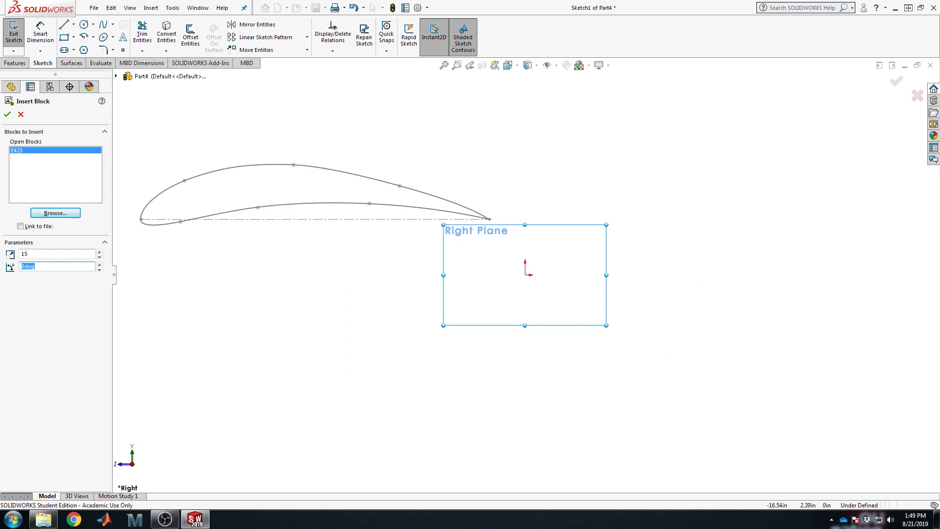
pyautogui.write('3')
pyautogui.press('Tab')
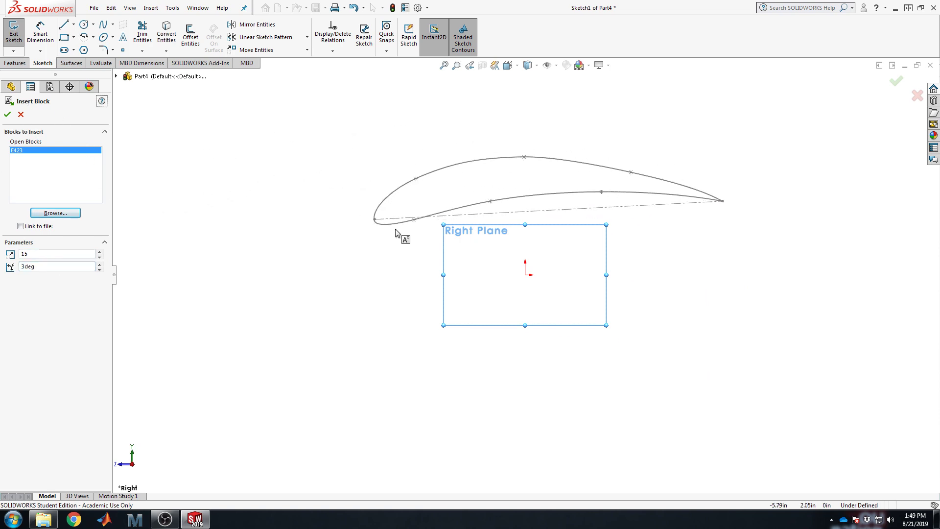
# Try rotation angles of 25 and -25 degrees on the unplaced E423 block.
pyautogui.doubleClick(59, 266)
pyautogui.write('25')
pyautogui.press('Tab')
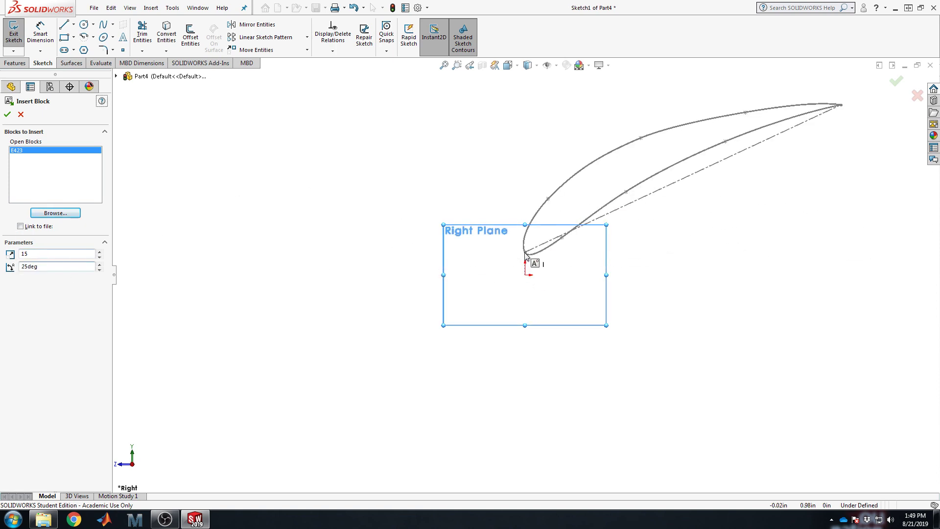
pyautogui.doubleClick(83, 265)
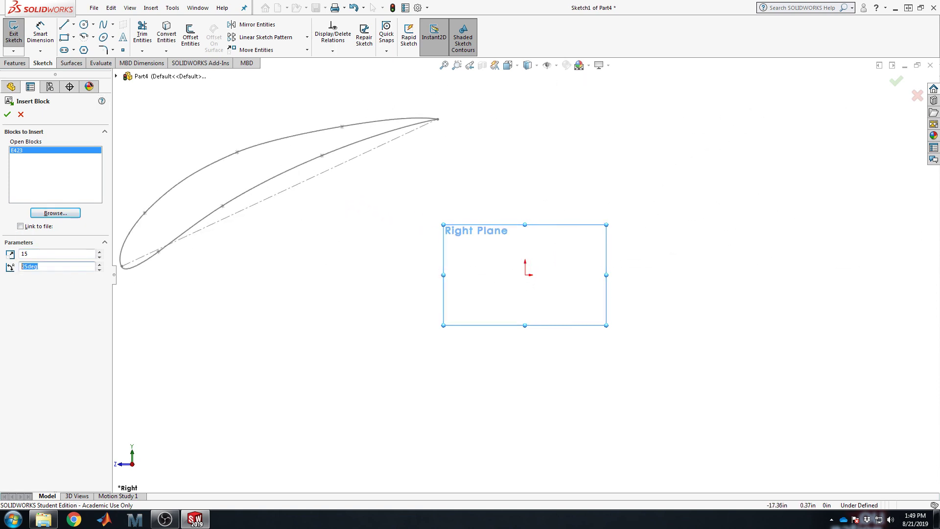
pyautogui.write('-25')
pyautogui.press('Tab')
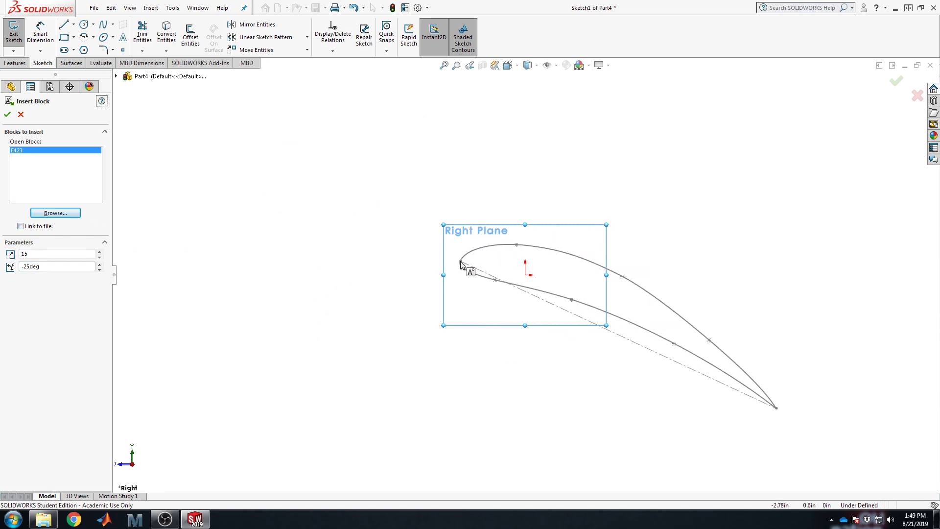
# Set the block rotation to 3 degrees, place its leading edge on the sketch origin and end the insertion.
pyautogui.doubleClick(54, 266)
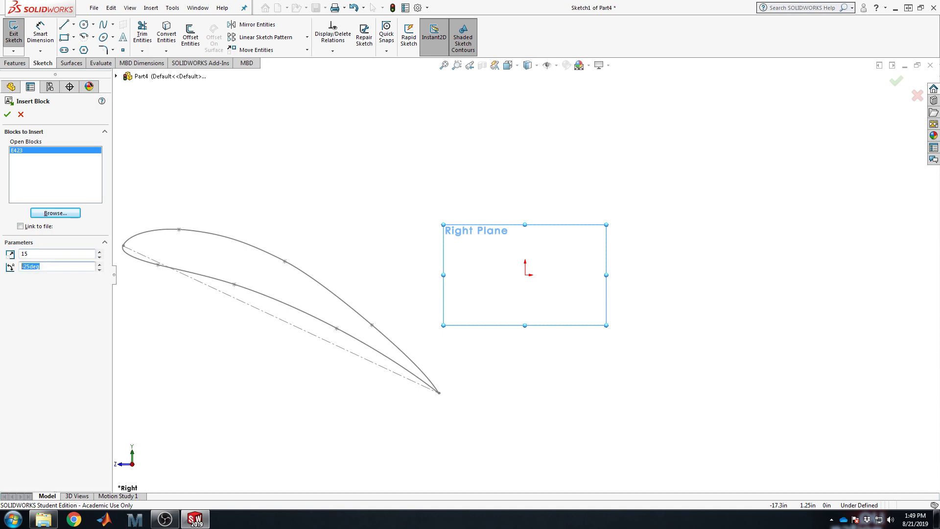
pyautogui.write('3')
pyautogui.press('Tab')
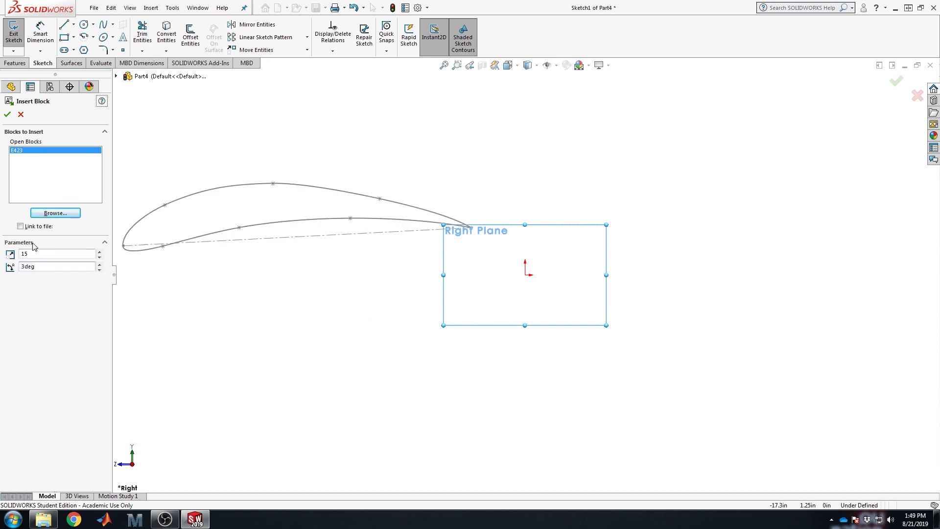
pyautogui.click(526, 275)
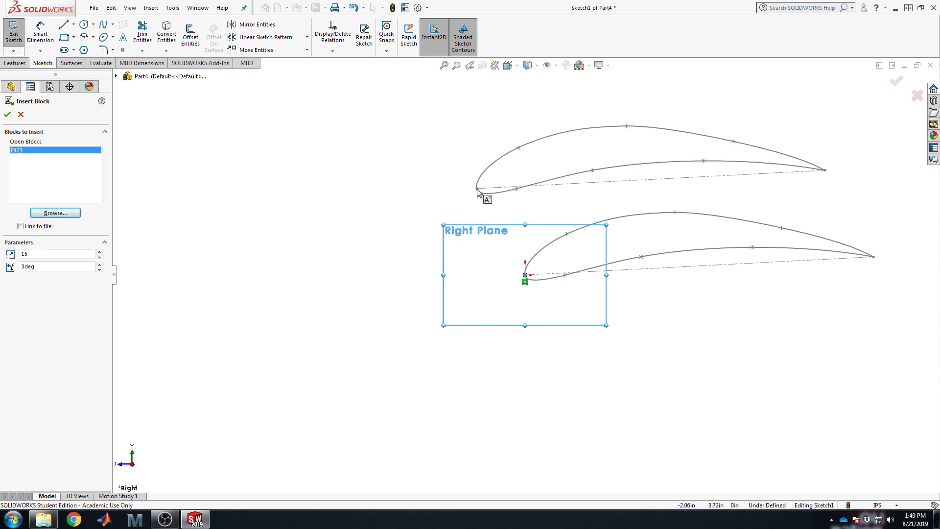
pyautogui.press('Escape')
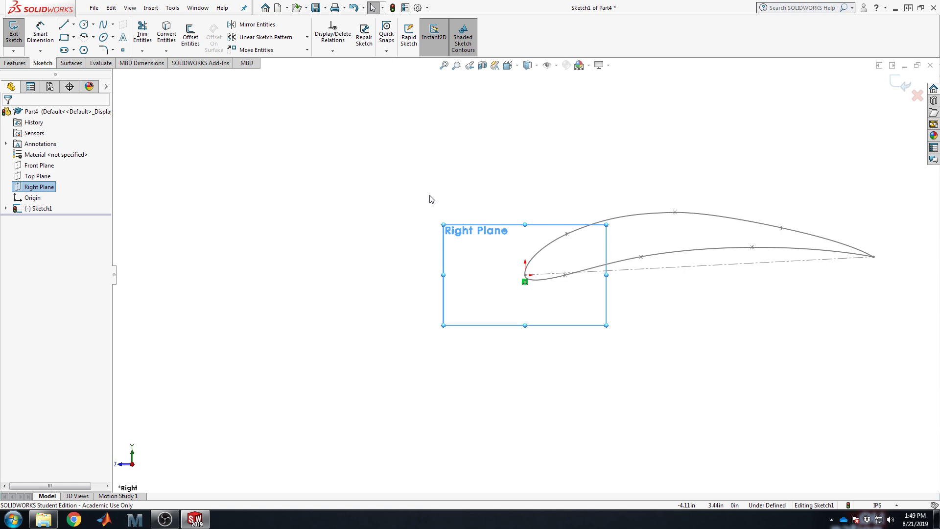
# Change the placed E423 block's scale to 13 and deselect it.
pyautogui.scroll(2, 823, 262)
pyautogui.scroll(-2, 833, 269)
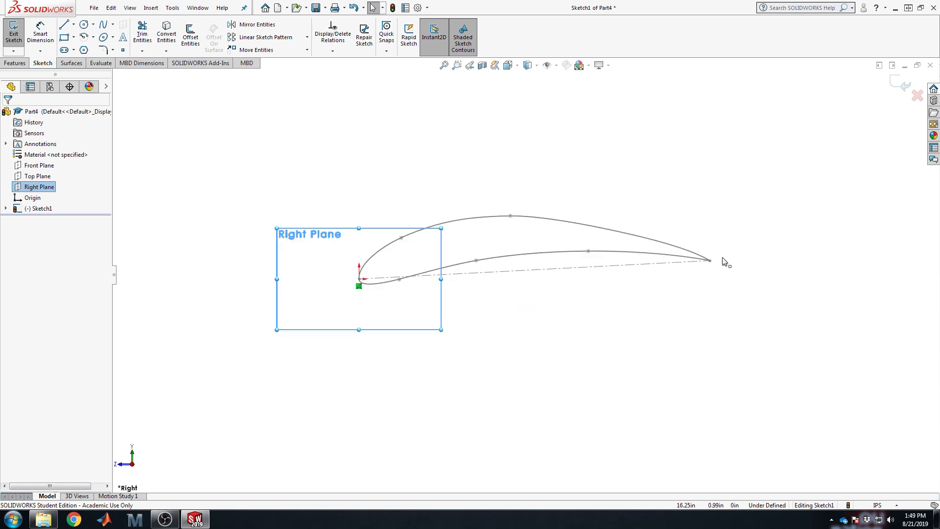
pyautogui.click(495, 271)
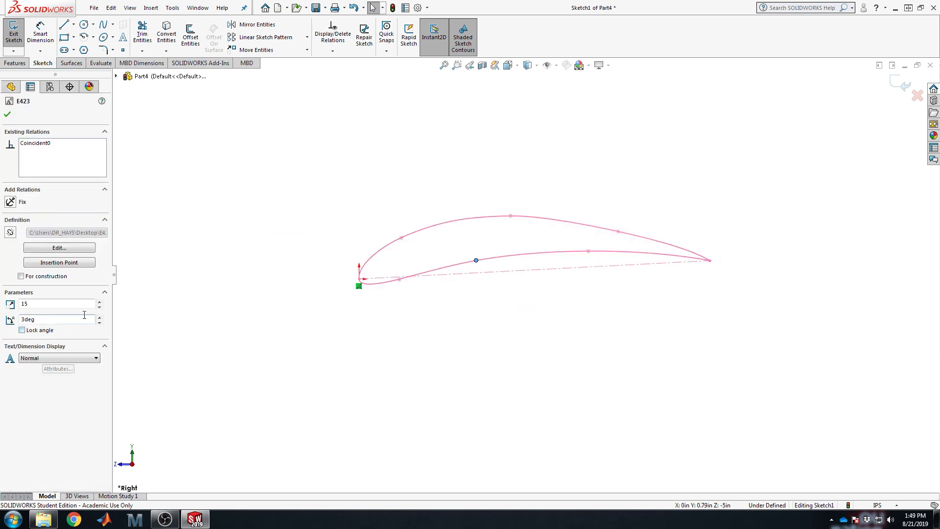
pyautogui.doubleClick(24, 304)
pyautogui.write('13')
pyautogui.press('Tab')
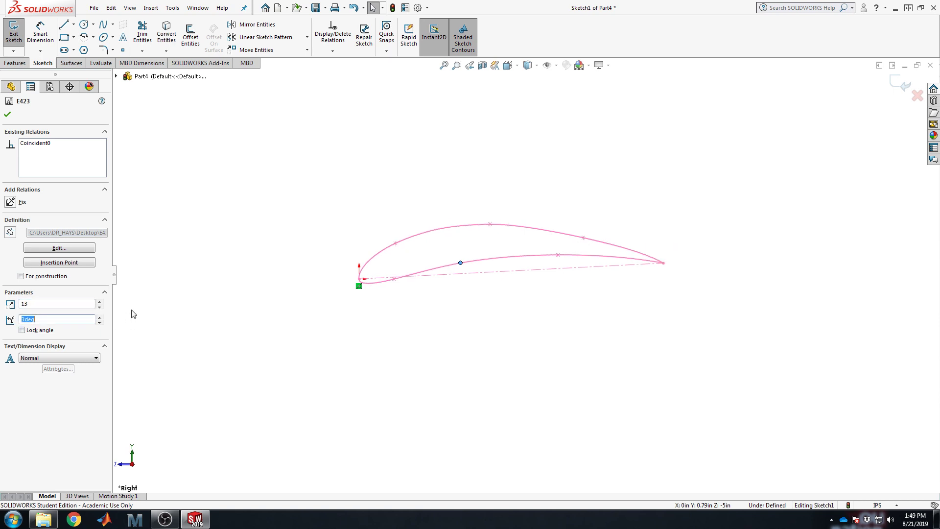
pyautogui.click(280, 170)
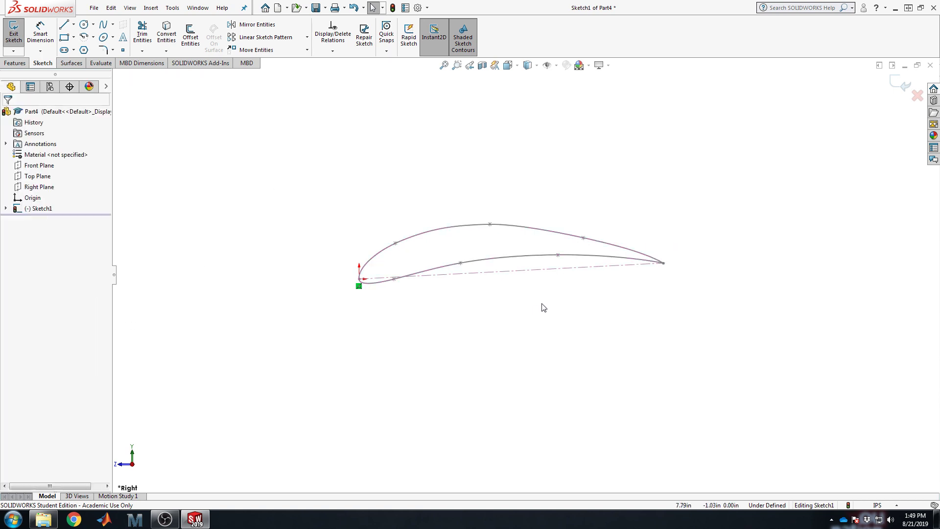
# Set the placed E423 block's rotation to 5 degrees and exit the sketch.
pyautogui.click(515, 264)
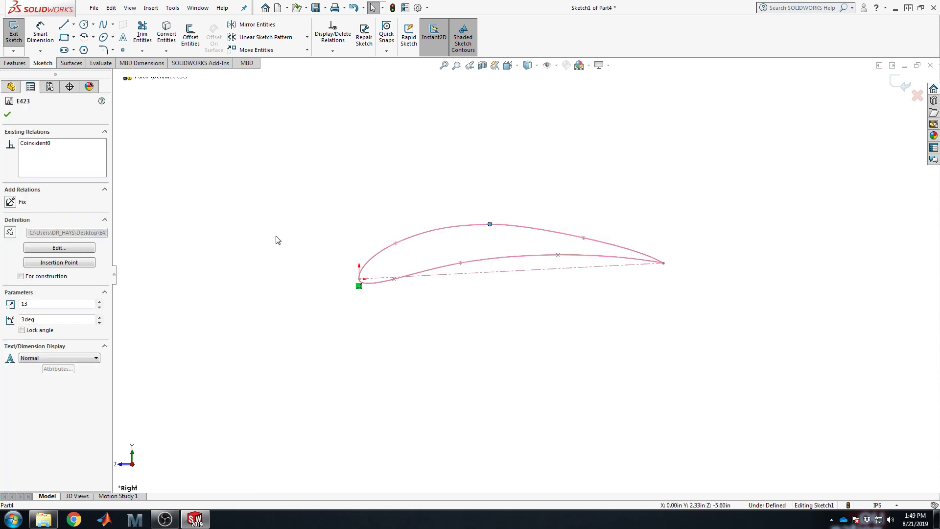
pyautogui.doubleClick(56, 319)
pyautogui.write('5')
pyautogui.press('Tab')
pyautogui.click(228, 236)
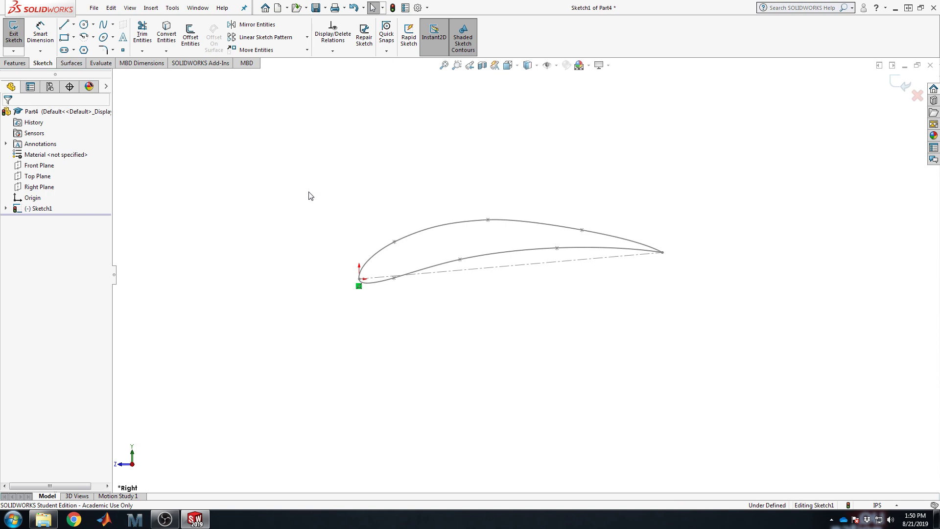
pyautogui.rightClick(130, 86)
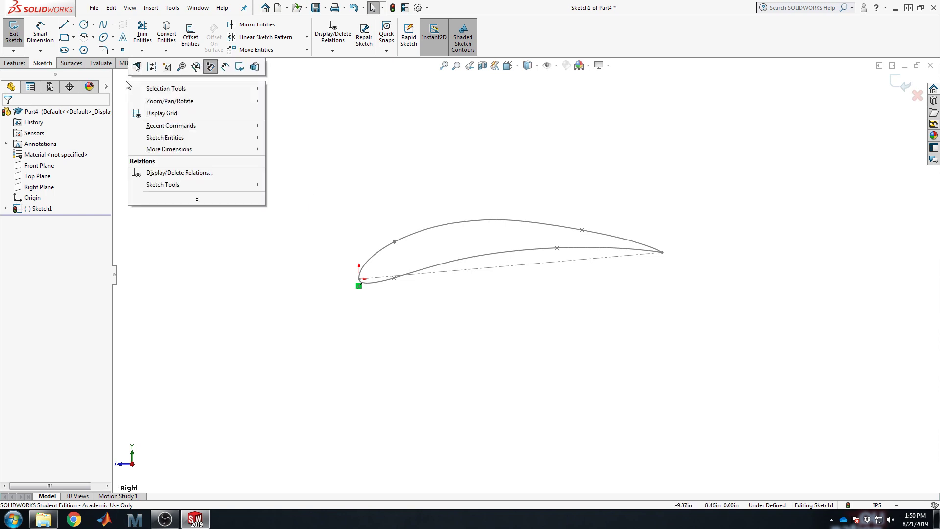
pyautogui.press('Escape')
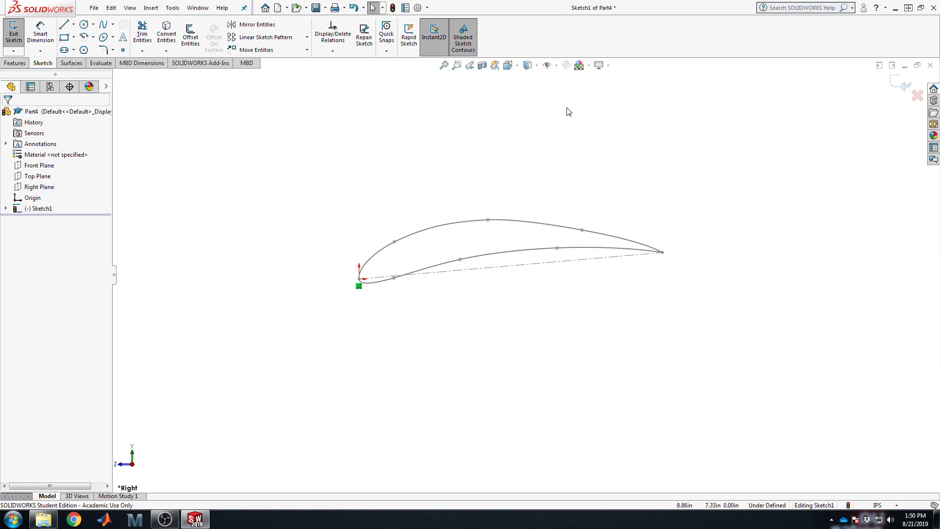
pyautogui.click(905, 84)
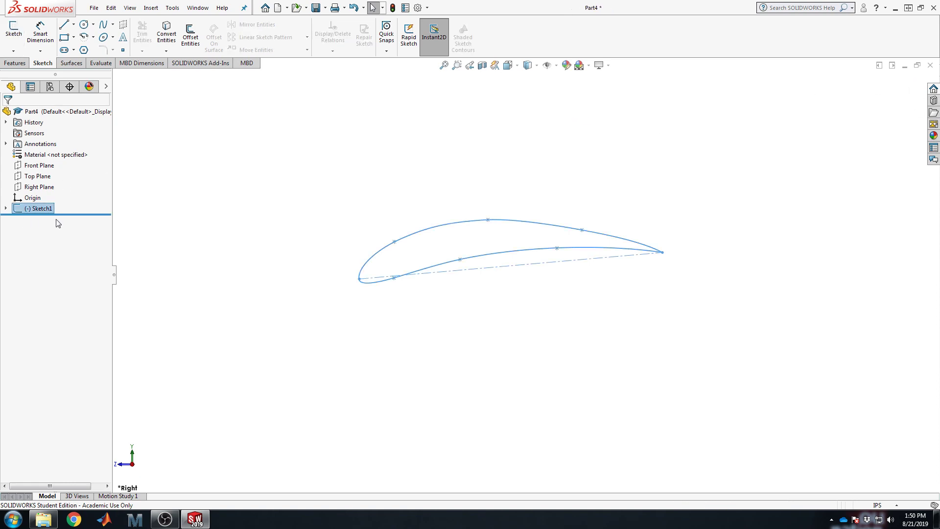
# Create a reference plane offset 24 in from the Right Plane.
pyautogui.click(41, 187)
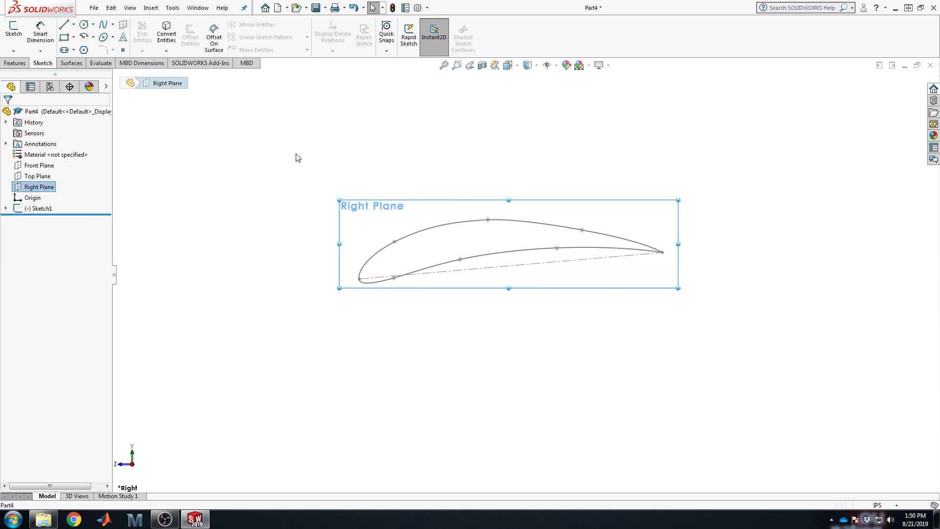
pyautogui.moveTo(361, 227)
pyautogui.mouseDown(button='middle')
pyautogui.moveTo(382, 238)
pyautogui.moveTo(304, 169)
pyautogui.mouseUp(button='middle')
pyautogui.click(304, 169)
pyautogui.moveTo(611, 261); pyautogui.dragTo(572, 235, button='middle')
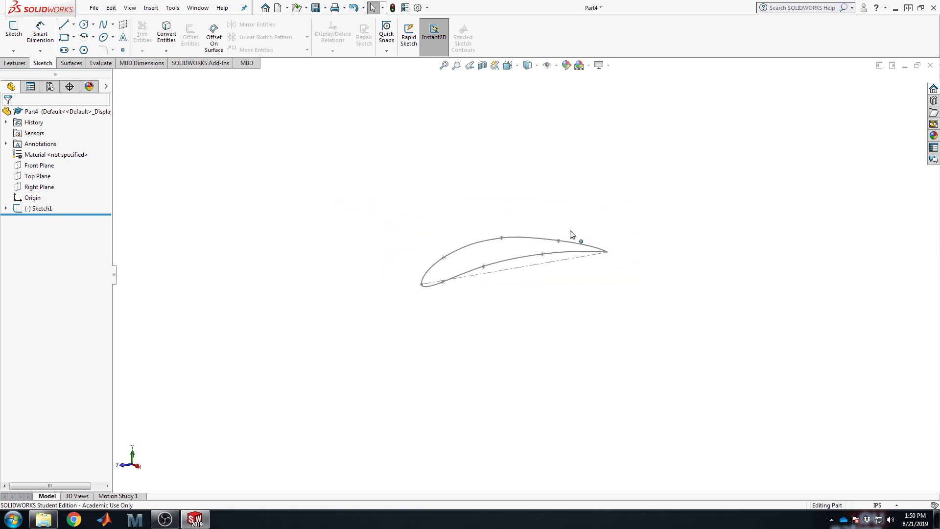
pyautogui.click(16, 63)
pyautogui.click(395, 35)
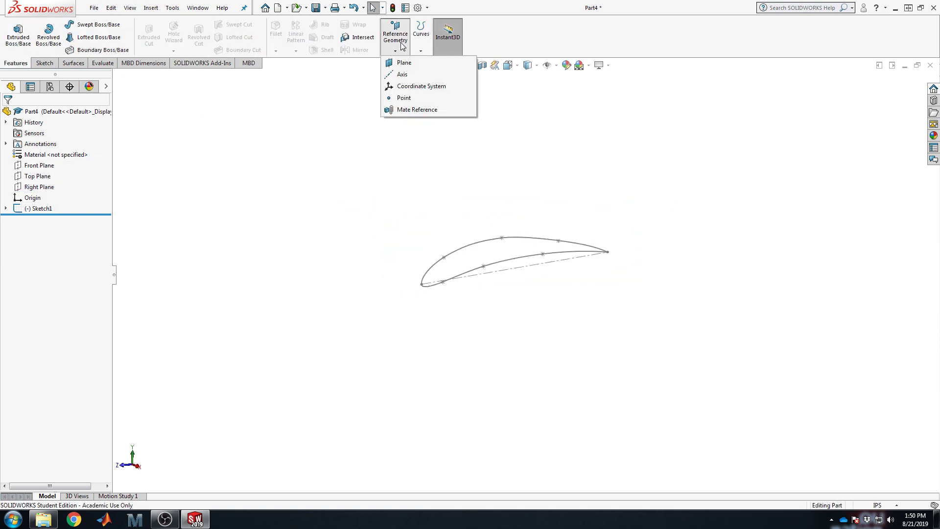
pyautogui.click(404, 64)
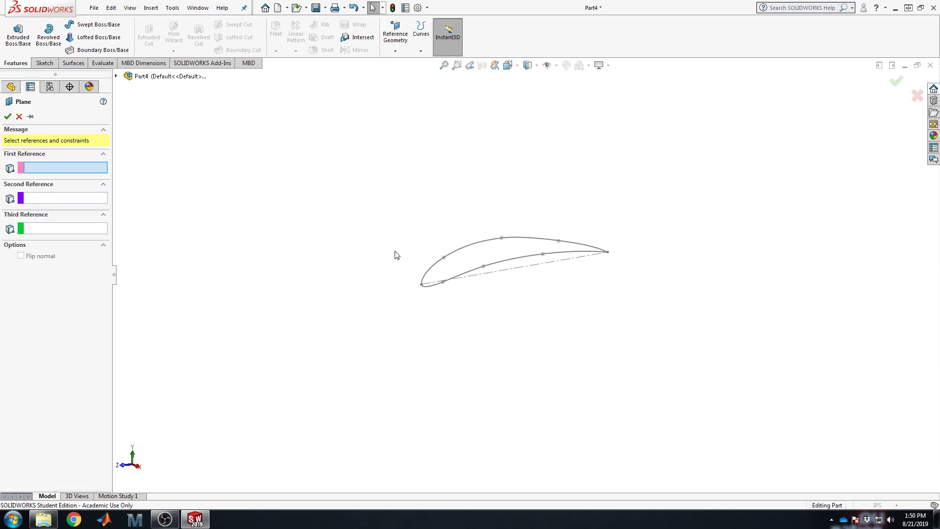
pyautogui.click(117, 76)
pyautogui.click(151, 152)
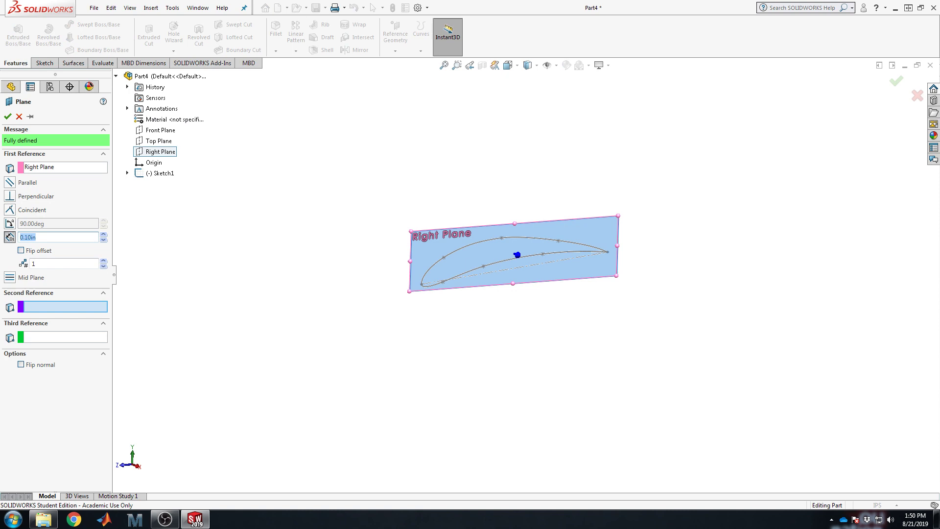
pyautogui.write('24')
pyautogui.click(7, 116)
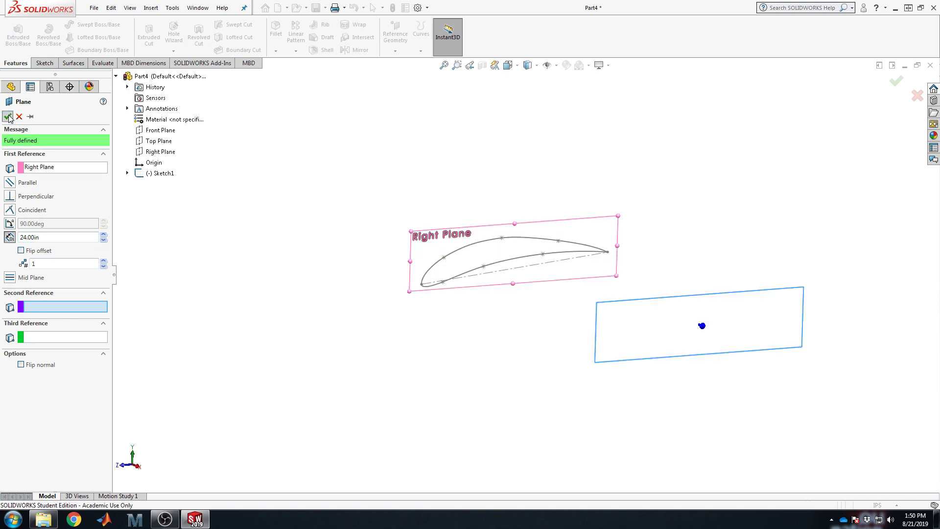
pyautogui.click(412, 373)
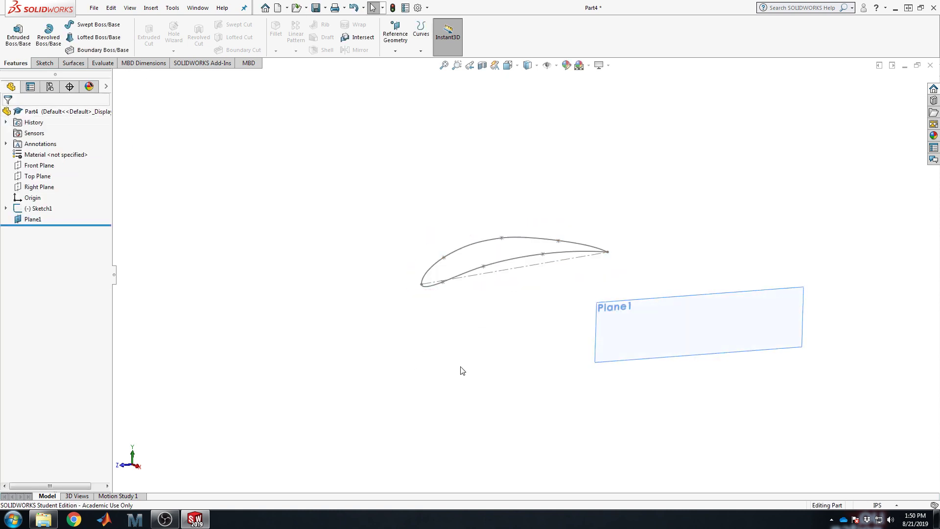
# Start a new sketch on the 24 in offset plane and view it straight on.
pyautogui.click(33, 221)
pyautogui.click(45, 63)
pyautogui.click(41, 34)
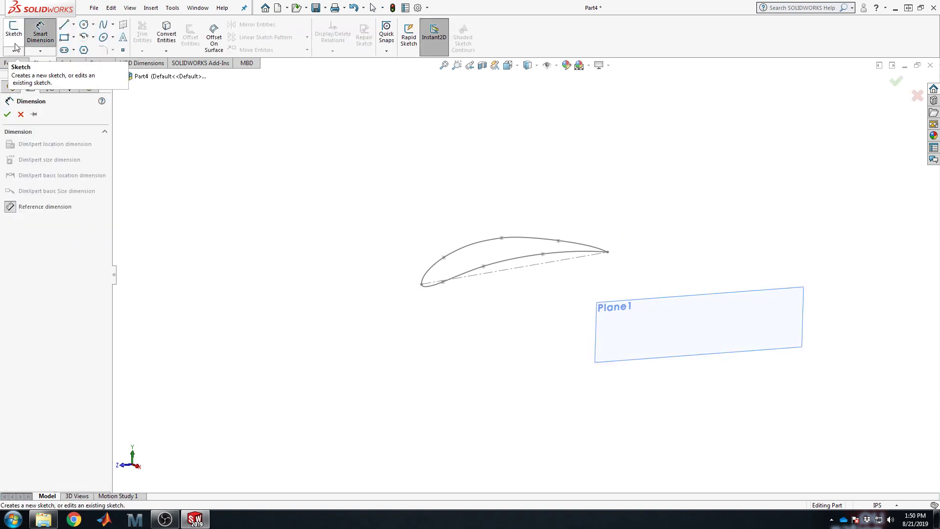
pyautogui.click(15, 48)
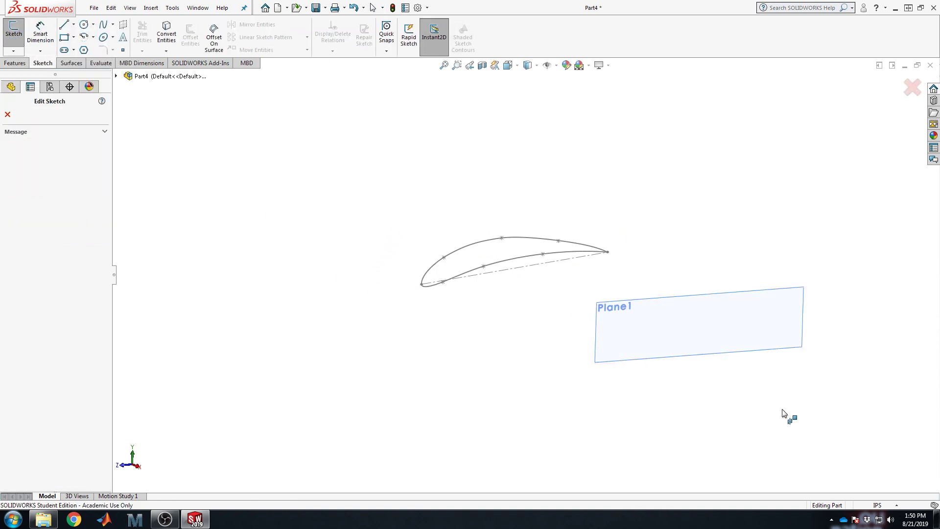
pyautogui.click(745, 346)
pyautogui.press('space')
pyautogui.click(322, 200)
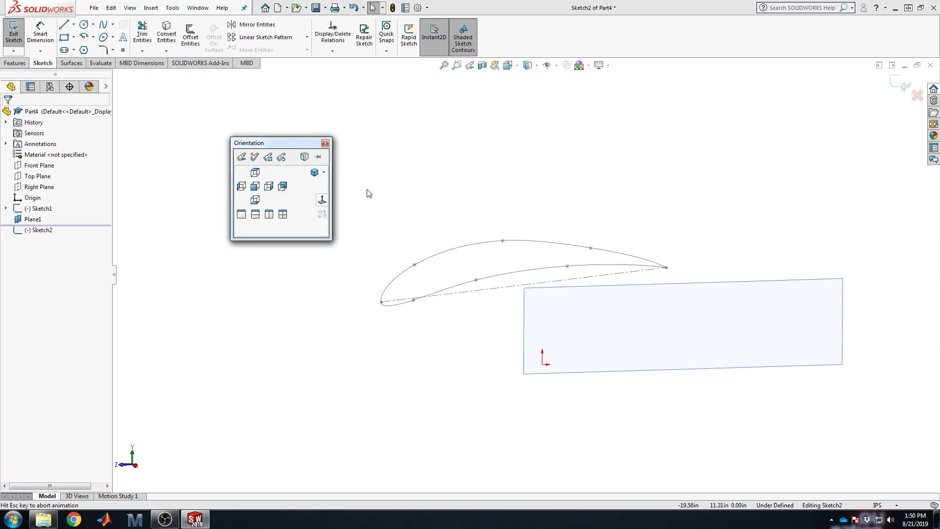
# Examine the airfoil sketch and the offset plane in front and top views, and return to the view normal to the sketch.
pyautogui.press('space')
pyautogui.press('Escape')
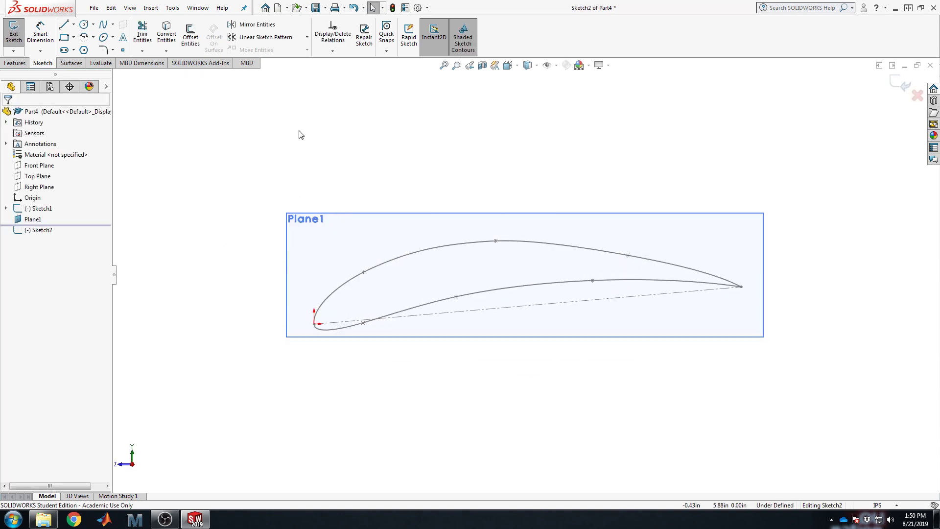
pyautogui.press('space')
pyautogui.press('Escape')
pyautogui.press('space')
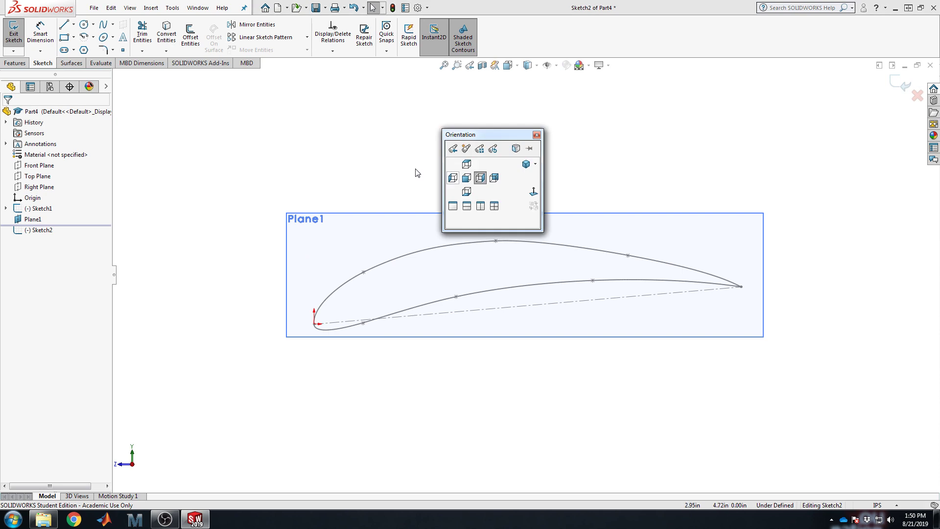
pyautogui.click(467, 178)
pyautogui.press('space')
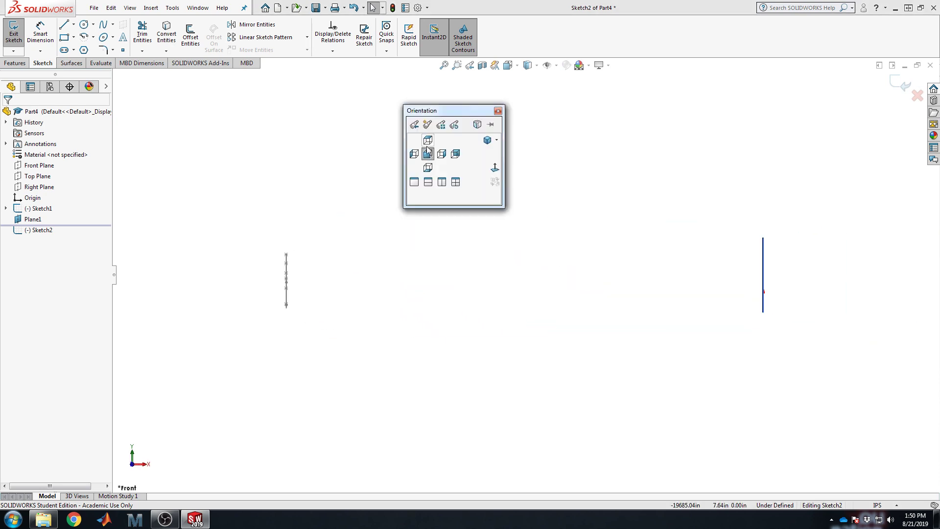
pyautogui.press('Escape')
pyautogui.press('space')
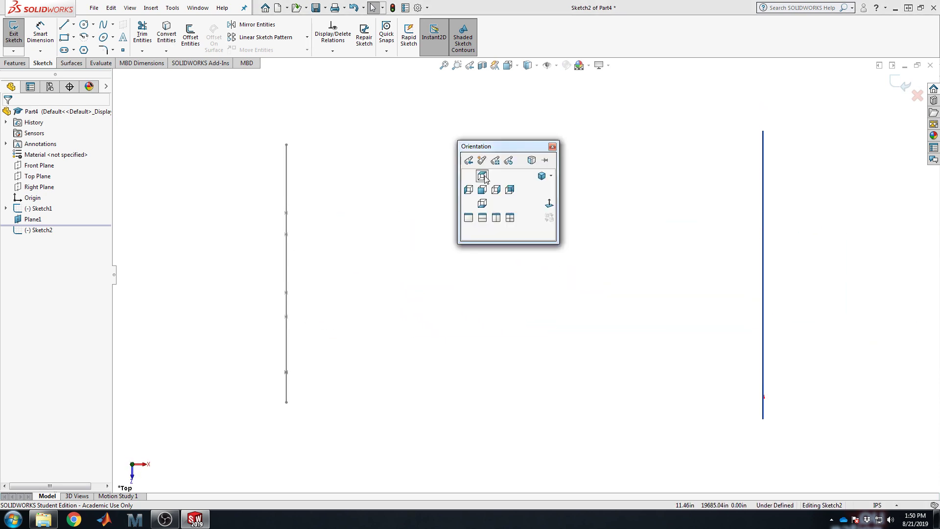
pyautogui.click(549, 203)
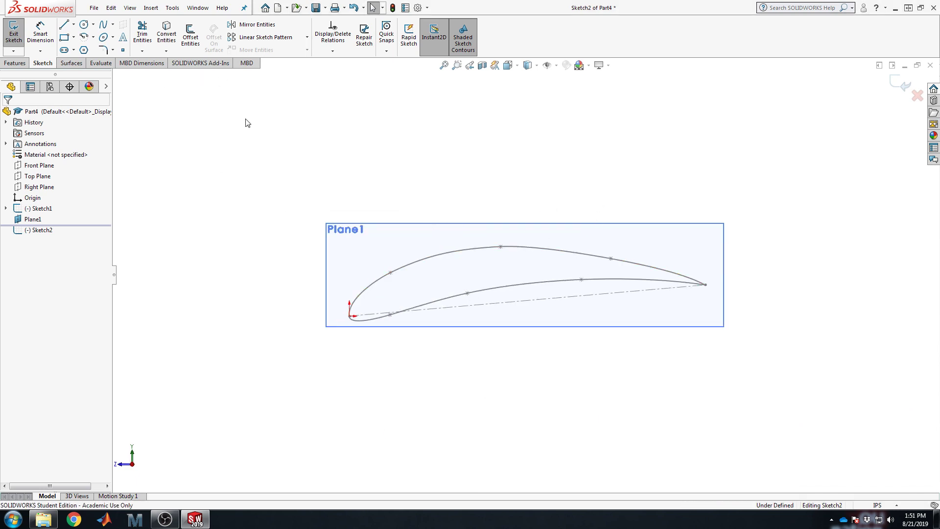
# Start inserting the E423 block into the offset plane's sketch with a scale of 8.
pyautogui.click(173, 8)
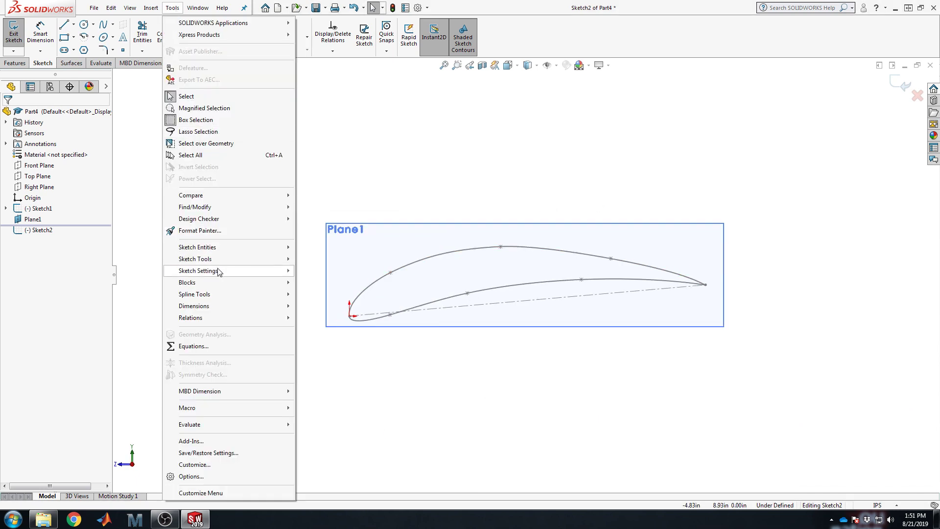
pyautogui.moveTo(206, 283)
pyautogui.click(329, 306)
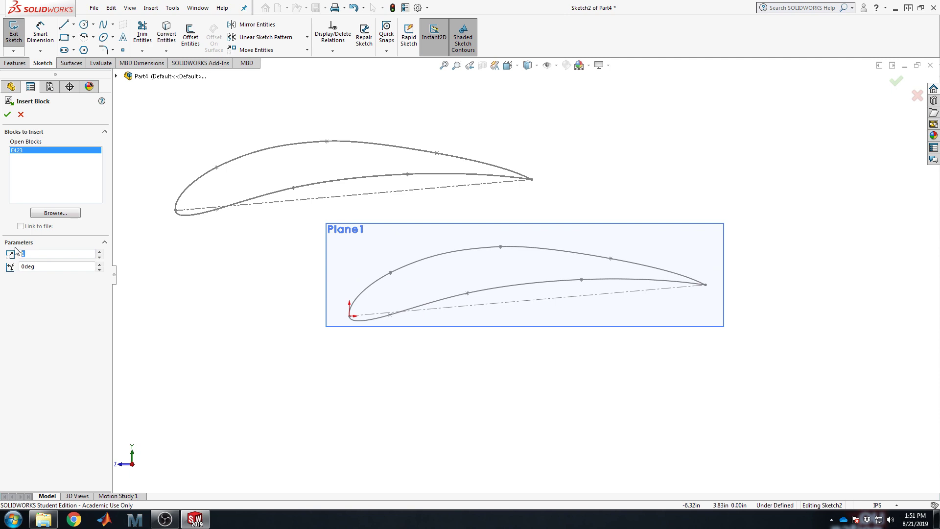
pyautogui.click(68, 264)
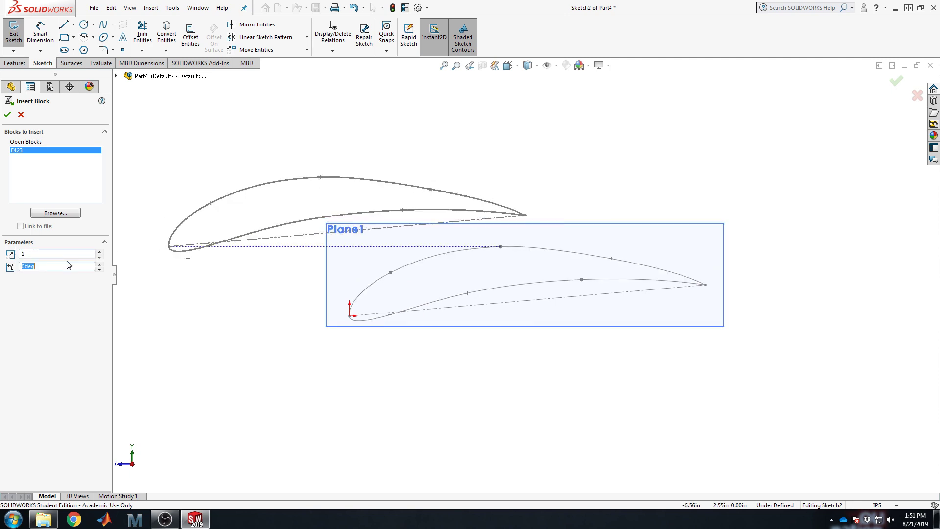
pyautogui.click(23, 254)
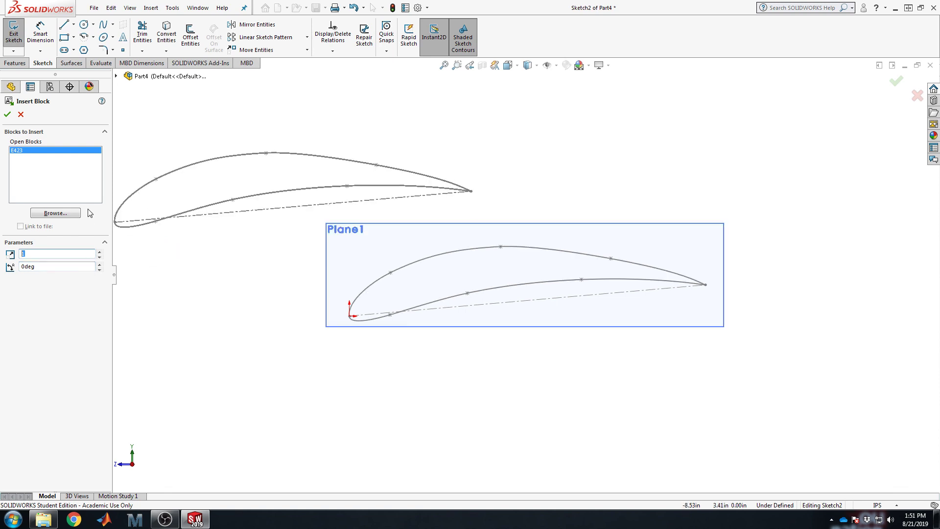
pyautogui.write('8')
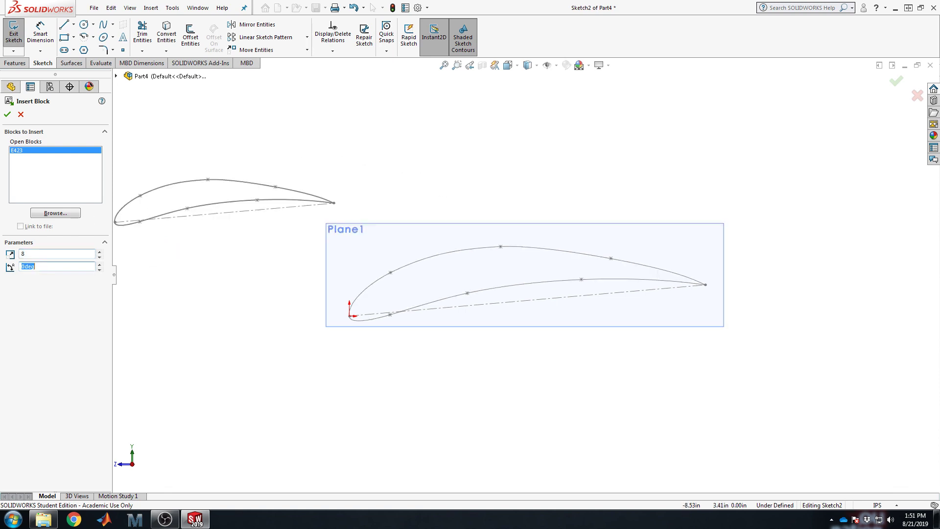
pyautogui.press('Tab')
# Try scales of 12 and 13 on the unplaced E423 block, comparing it with the first airfoil at the origin.
pyautogui.click(64, 253)
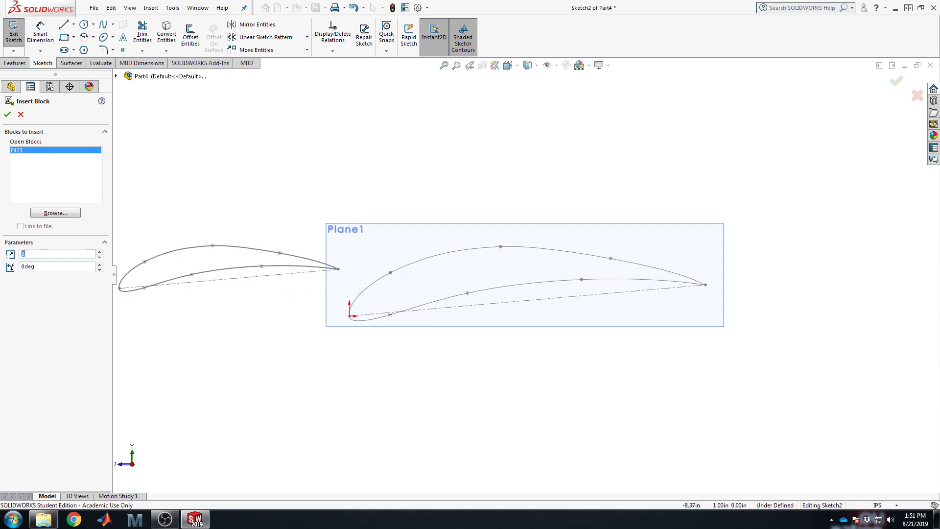
pyautogui.write('12')
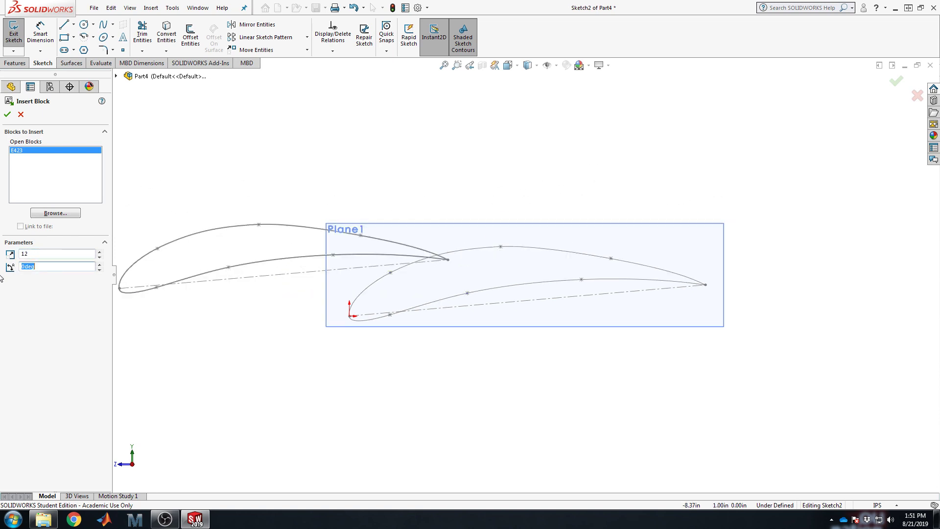
pyautogui.press('Tab')
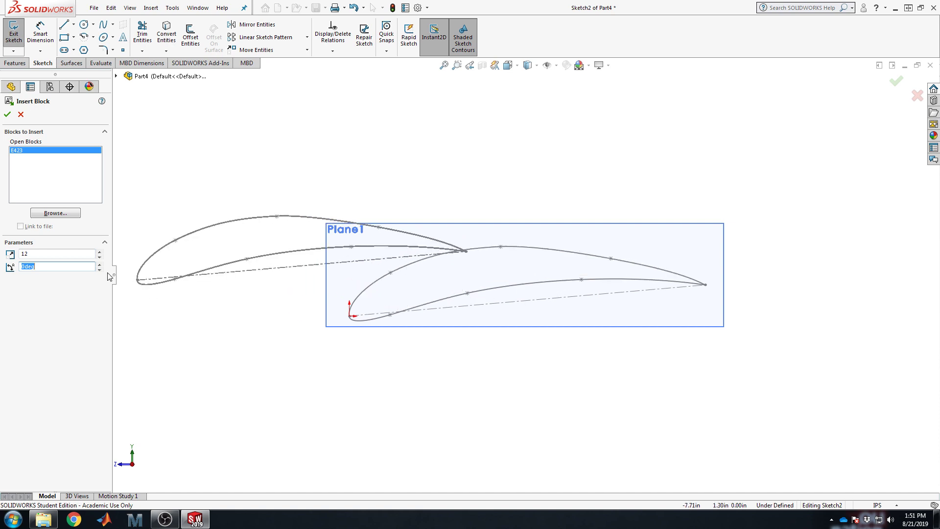
pyautogui.click(73, 253)
pyautogui.write('13')
pyautogui.press('Tab')
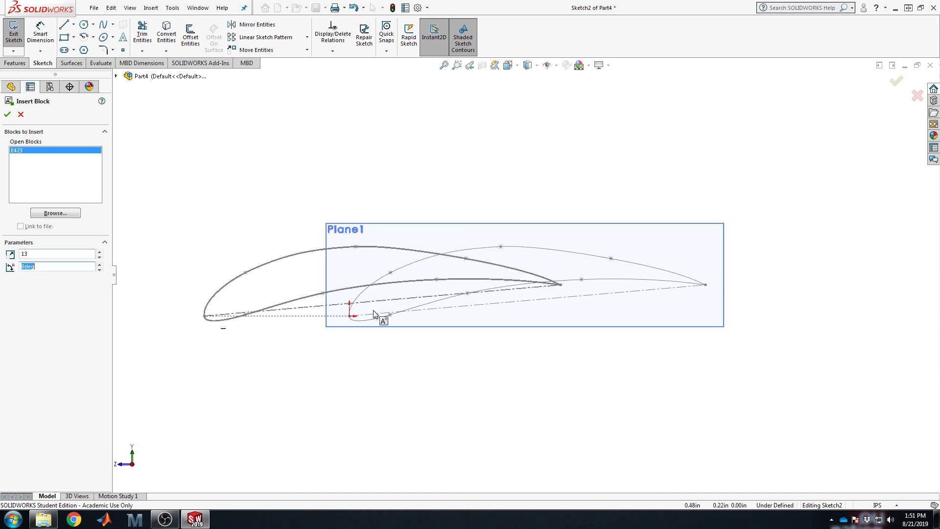
pyautogui.click(349, 316)
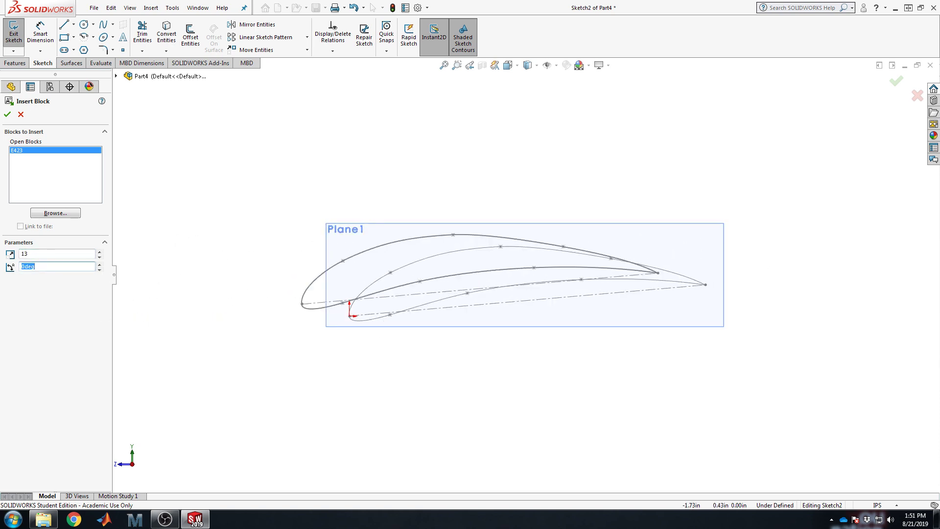
# Set the unplaced E423 block's scale to 7 and its rotation to 0 degrees.
pyautogui.click(35, 254)
pyautogui.write('7')
pyautogui.press('Tab')
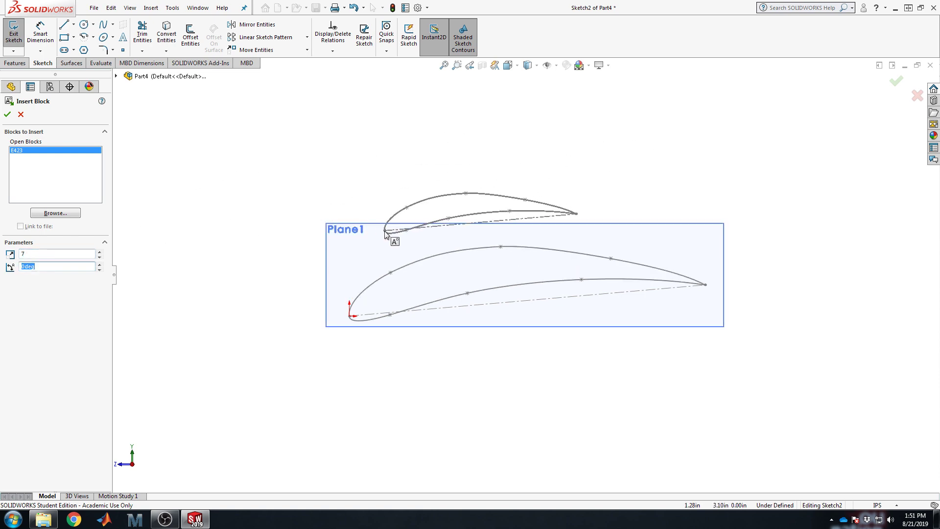
pyautogui.click(46, 267)
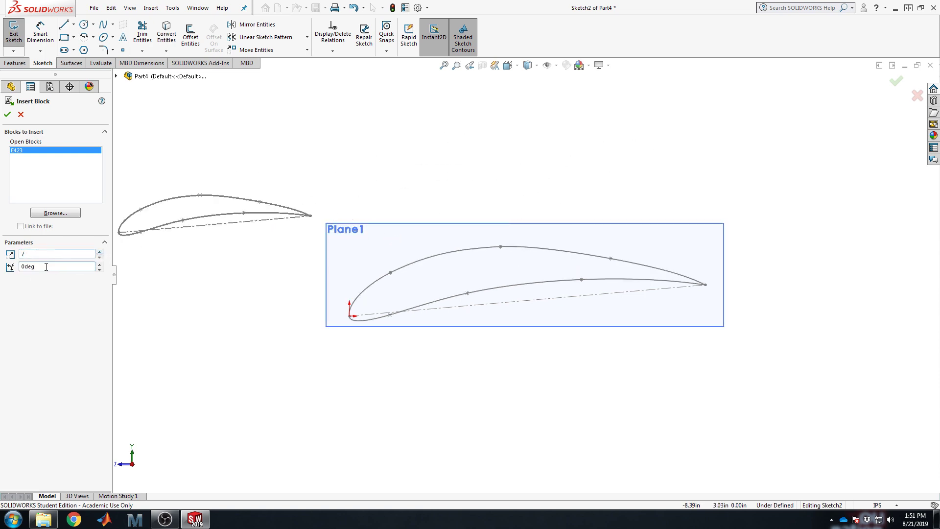
pyautogui.write('0')
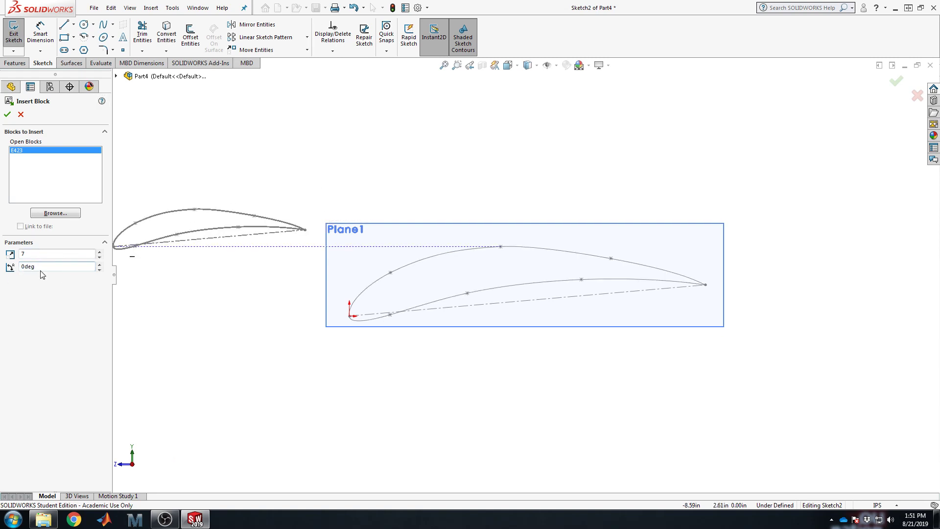
# Try a 2-degree rotation on the unplaced E423 block and reset the rotation to 0.
pyautogui.moveTo(39, 266); pyautogui.dragTo(7, 267)
pyautogui.write('2')
pyautogui.click(38, 255)
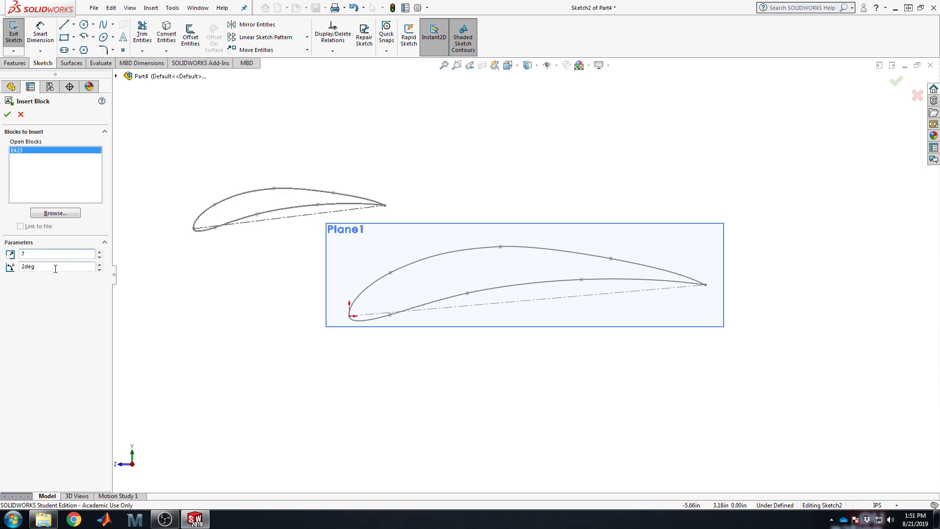
pyautogui.doubleClick(55, 269)
pyautogui.write('0')
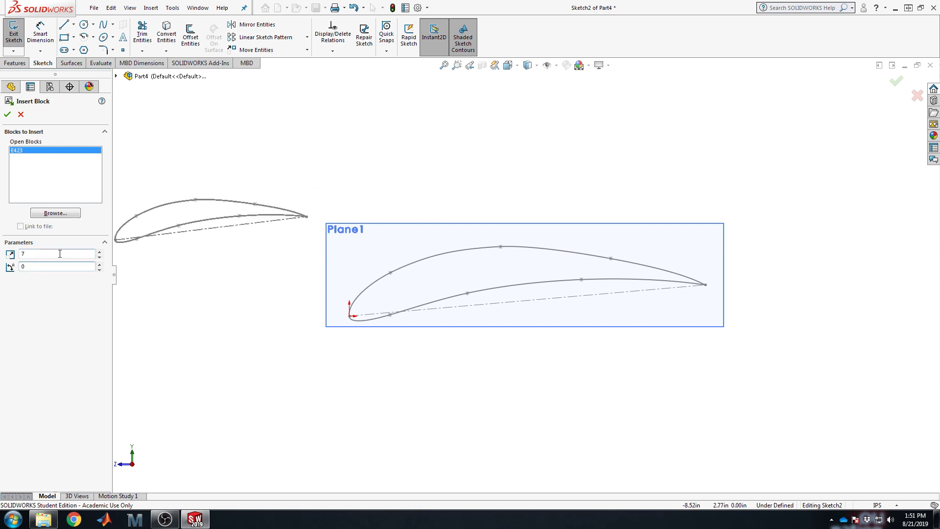
# Try rotations of 3 and -3 degrees on the unplaced E423 block, previewing it beside the first airfoil.
pyautogui.click(60, 254)
pyautogui.press('Tab')
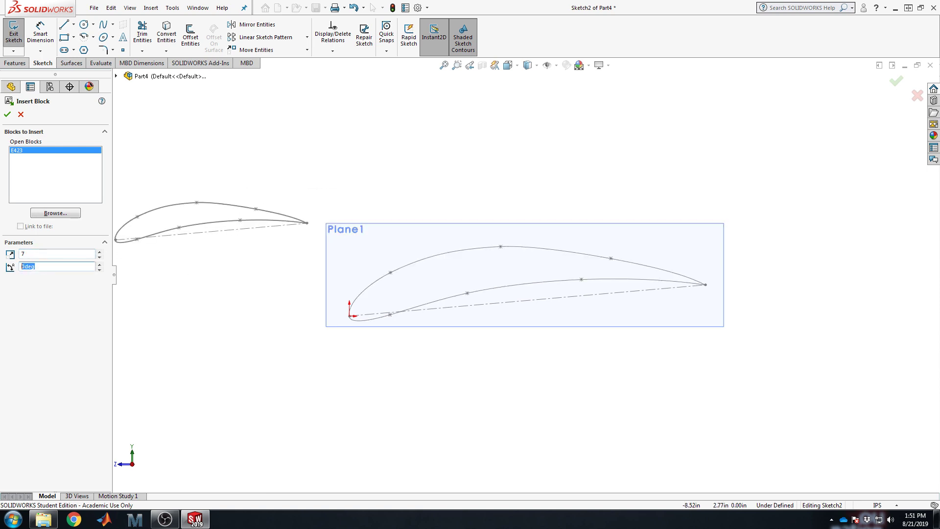
pyautogui.write('-3')
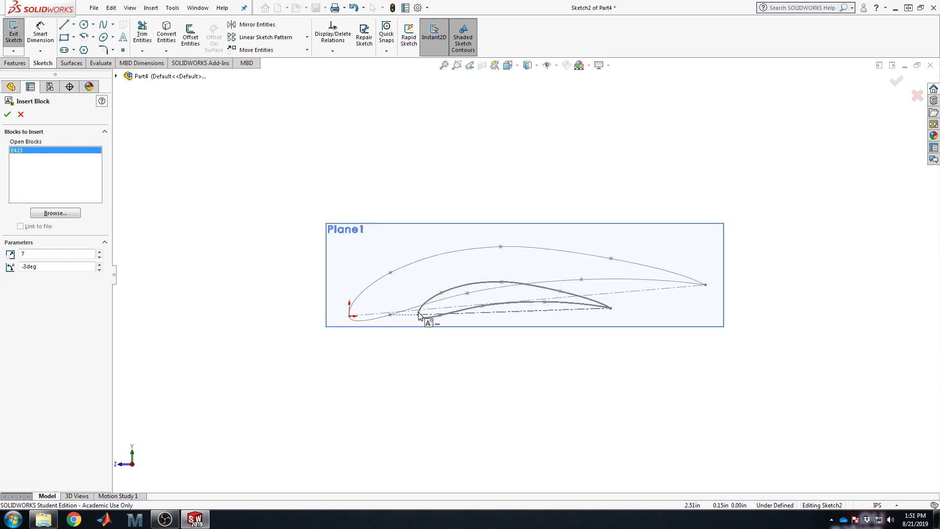
pyautogui.click(356, 316)
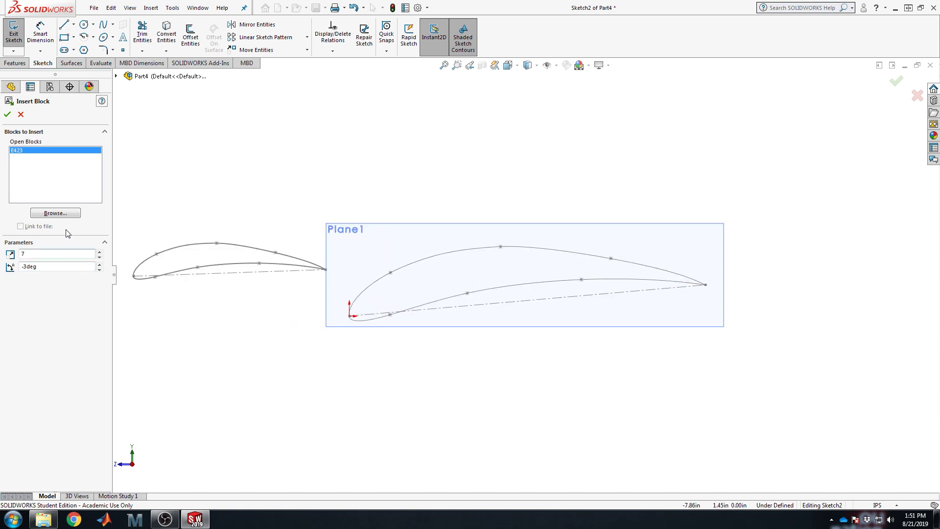
# Reload E423.SLDBLK from the Desktop as the block to insert and set its rotation to 0 degrees.
pyautogui.click(53, 254)
pyautogui.click(64, 214)
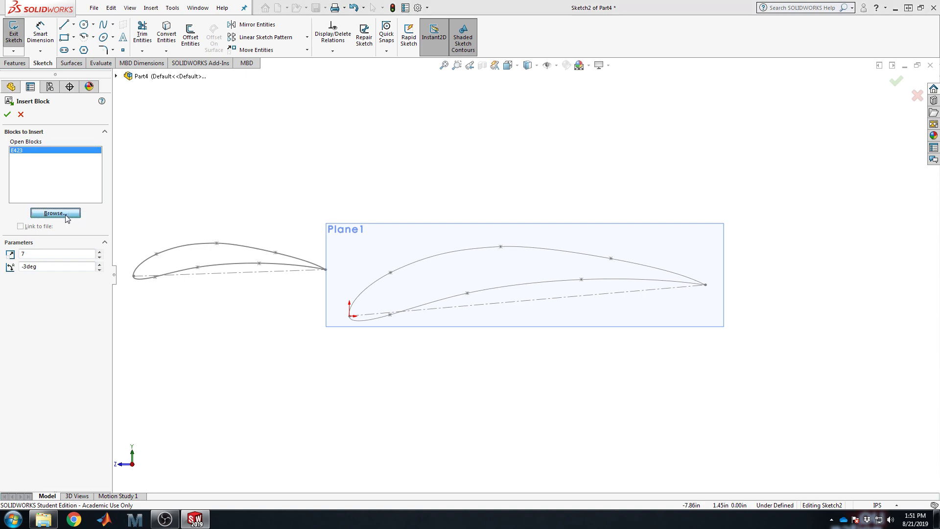
pyautogui.click(346, 188)
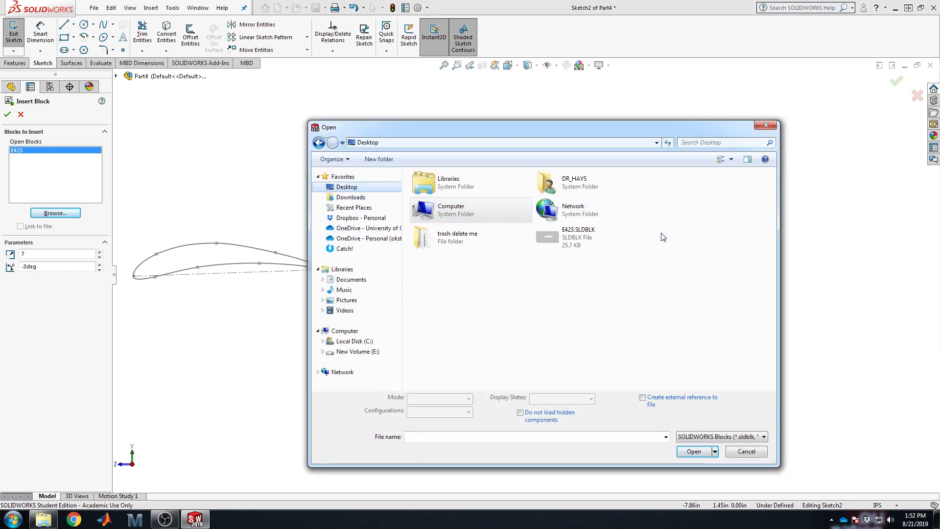
pyautogui.doubleClick(594, 247)
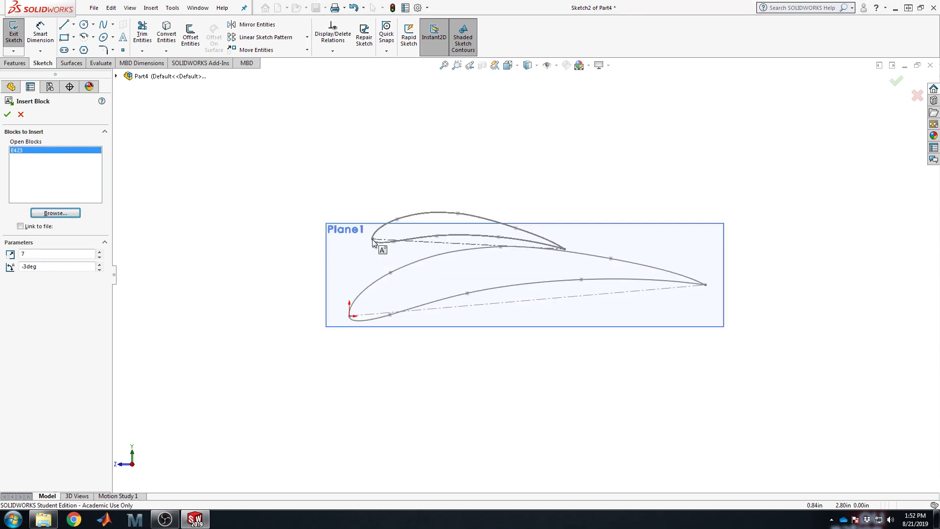
pyautogui.doubleClick(29, 266)
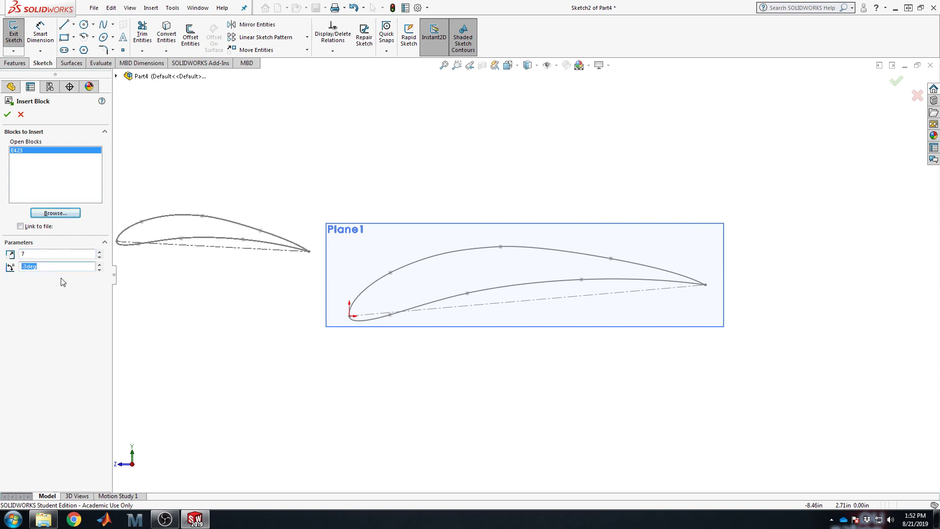
pyautogui.write('0')
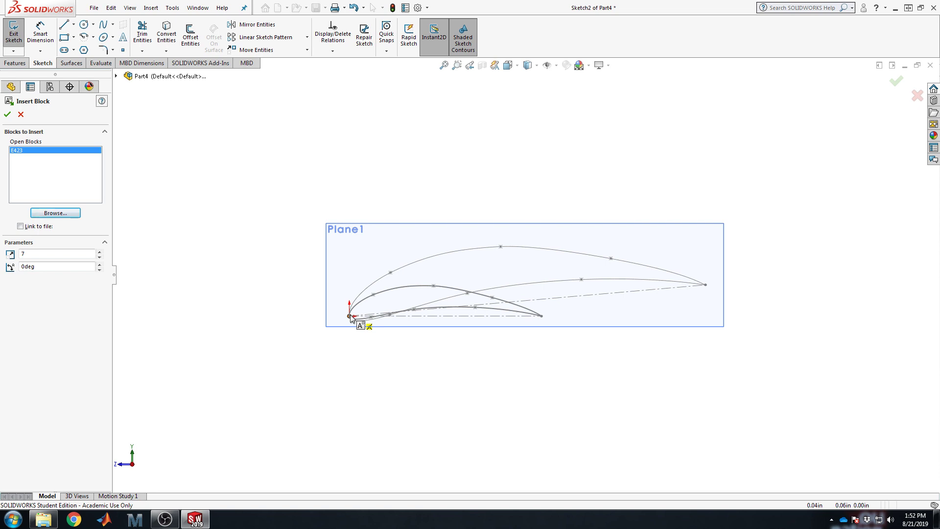
# Place the E423 block at the sketch origin with a 2-degree rotation and finish the sketch.
pyautogui.doubleClick(28, 267)
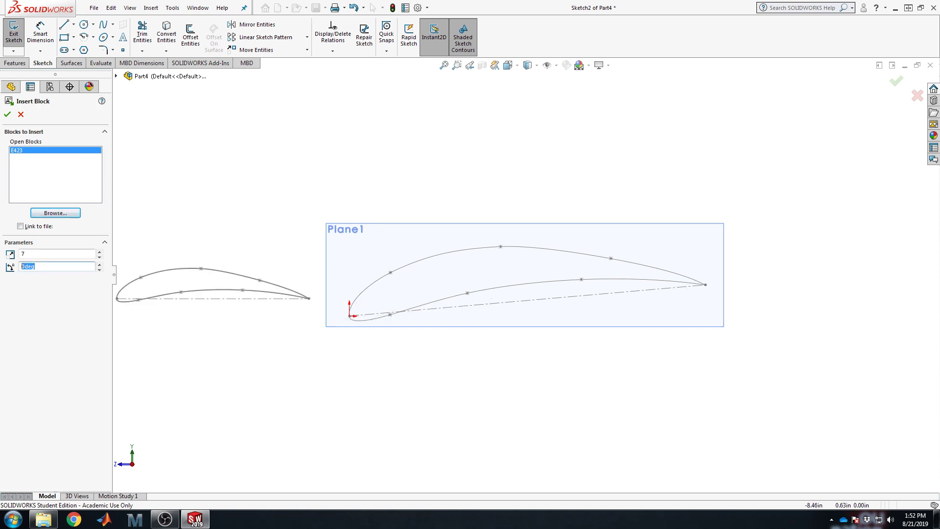
pyautogui.write('2')
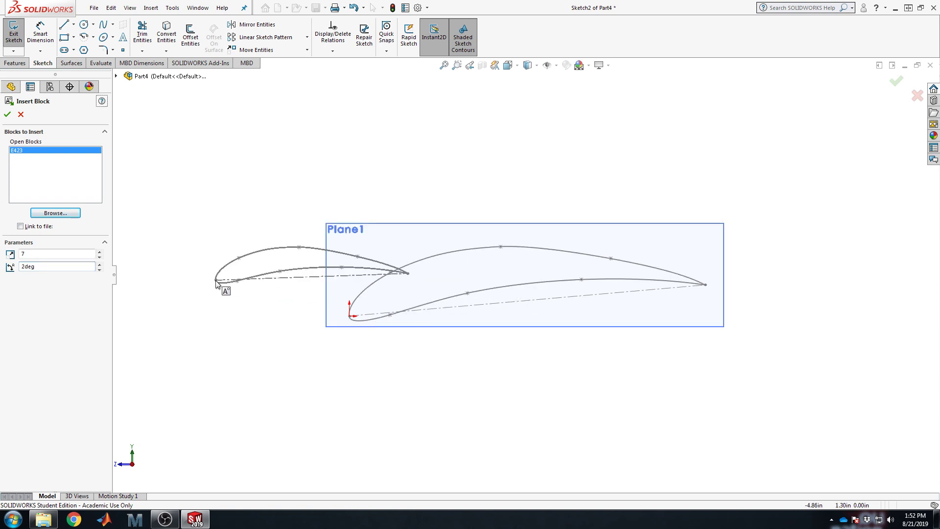
pyautogui.click(350, 317)
pyautogui.press('Escape')
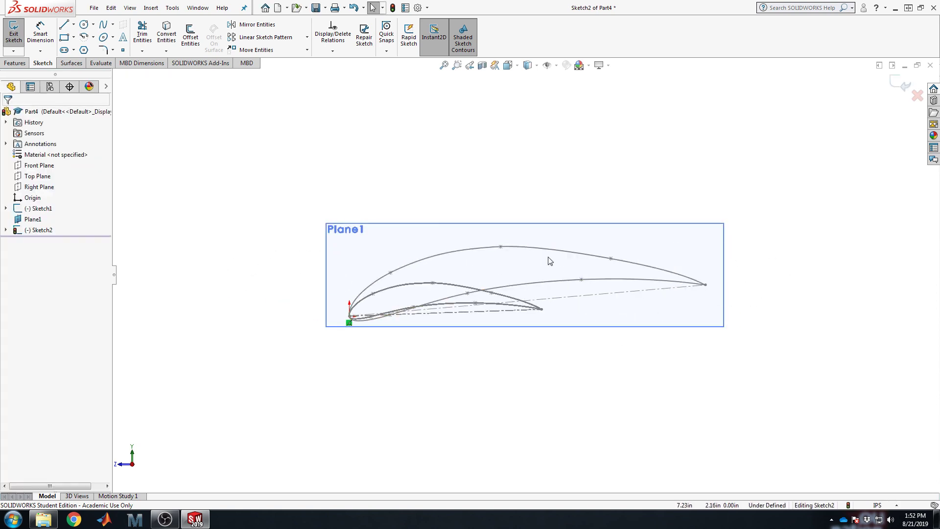
pyautogui.click(900, 89)
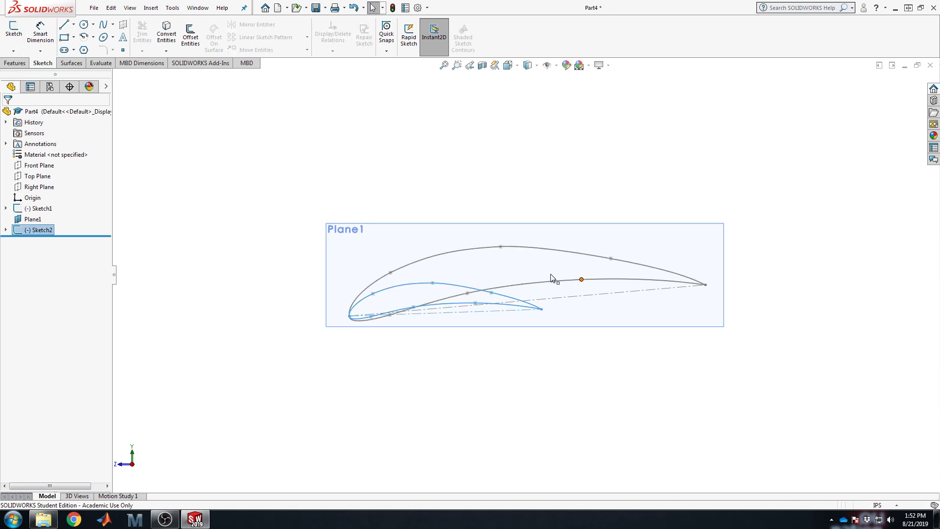
# Edit Sketch1 on the Right Plane and set its E423 block's rotation to -2 degrees.
pyautogui.moveTo(255, 169); pyautogui.dragTo(319, 206, button='middle')
pyautogui.click(427, 156)
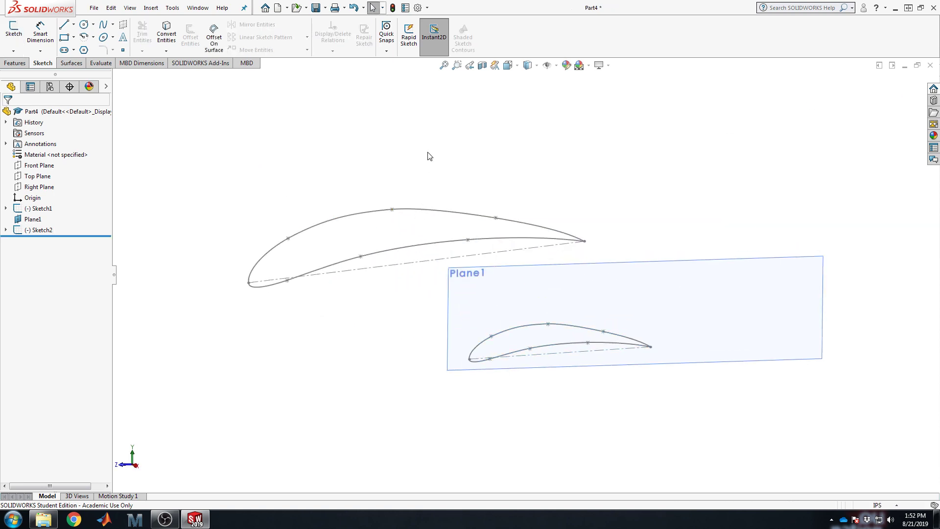
pyautogui.rightClick(424, 210)
pyautogui.click(41, 209)
pyautogui.rightClick(40, 210)
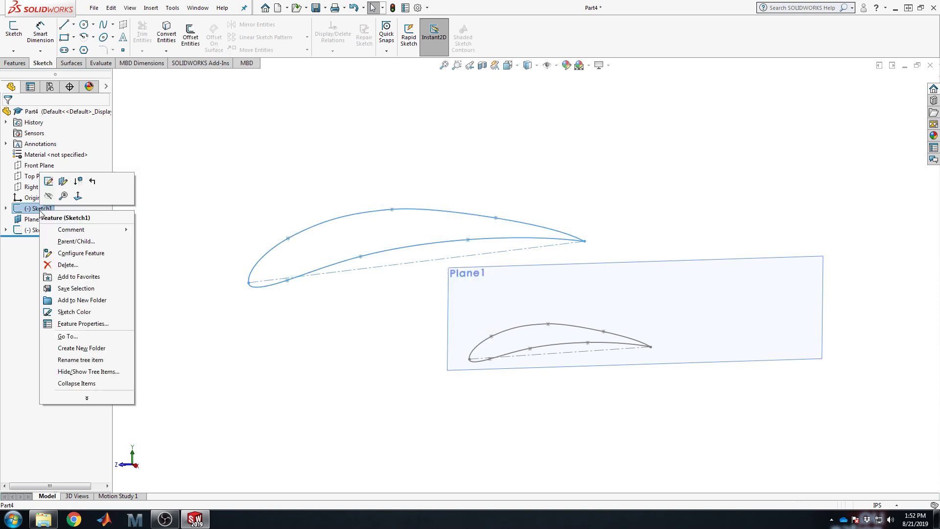
pyautogui.click(48, 181)
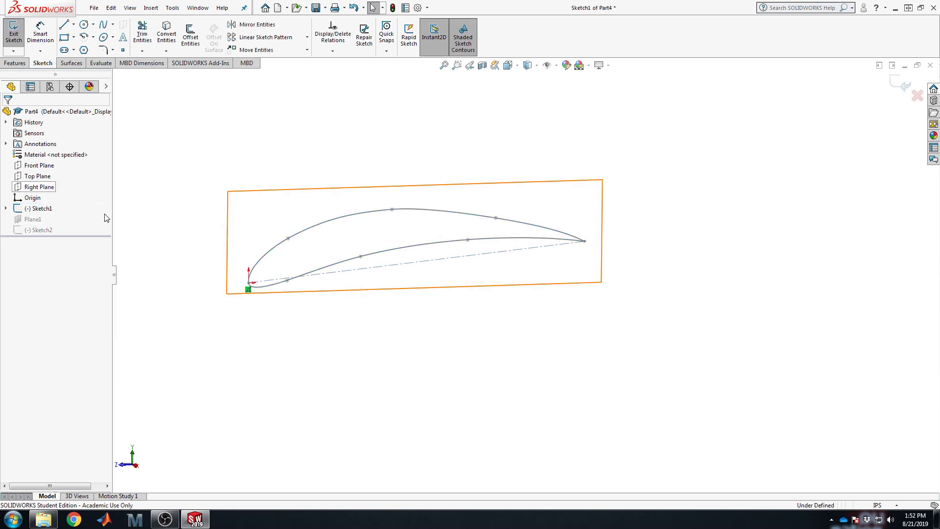
pyautogui.click(330, 269)
pyautogui.doubleClick(57, 319)
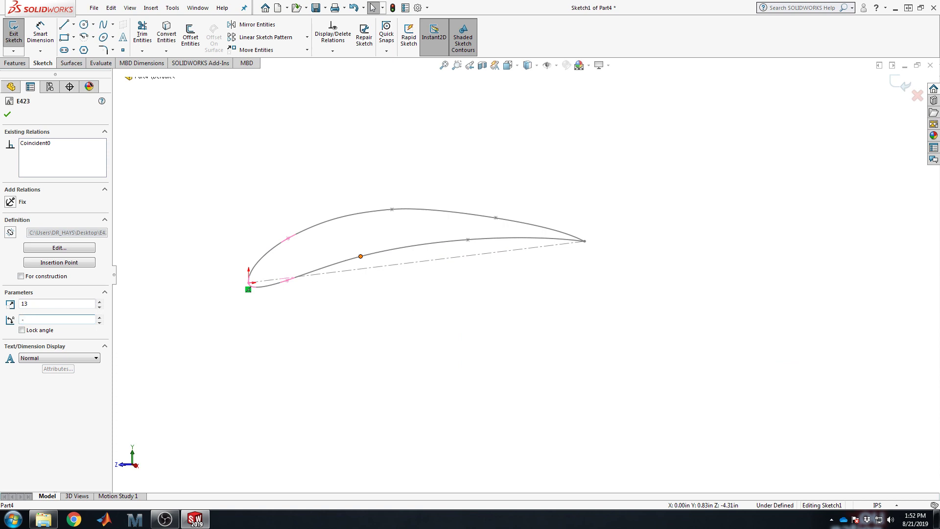
pyautogui.press('Return')
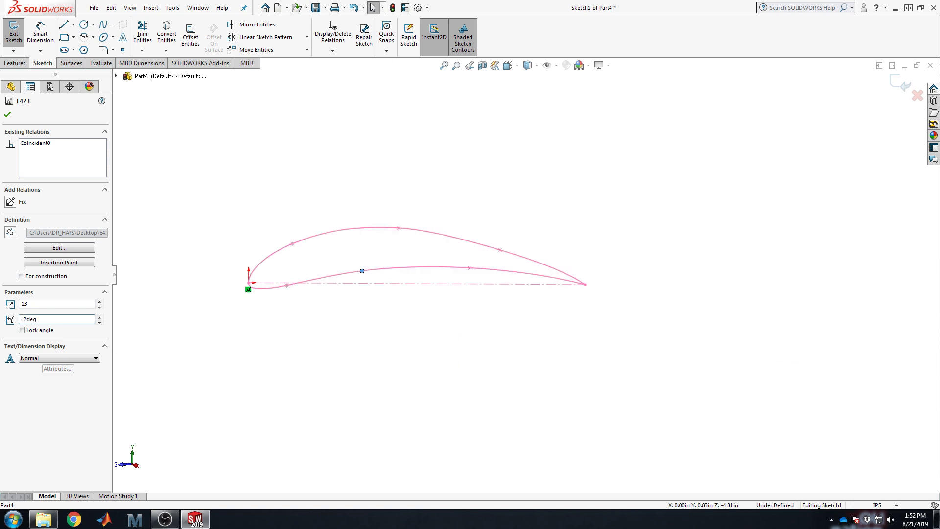
pyautogui.click(8, 115)
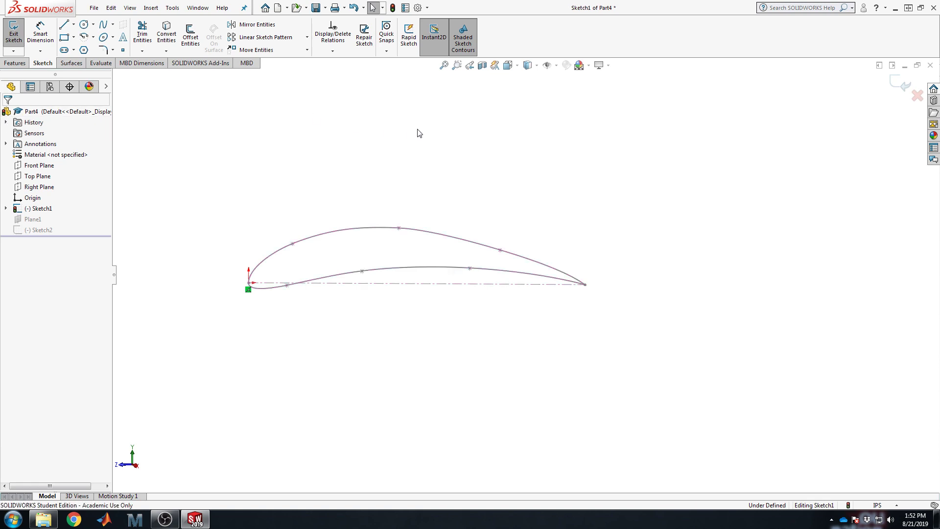
pyautogui.click(903, 84)
# Save the part as "simple wing" in the Solidworks Aerospace Lessons folder.
pyautogui.moveTo(403, 235)
pyautogui.mouseDown(button='middle')
pyautogui.moveTo(424, 277)
pyautogui.moveTo(481, 313)
pyautogui.mouseUp(button='middle')
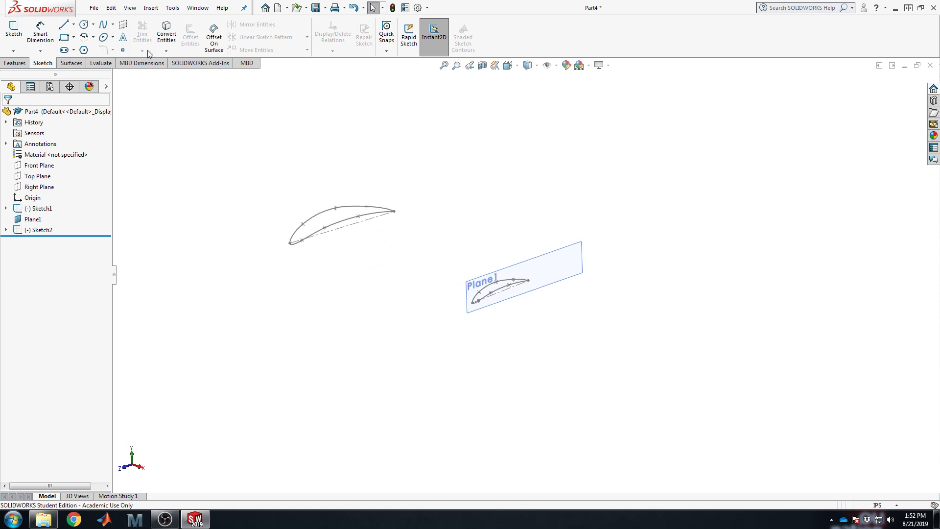
pyautogui.click(316, 8)
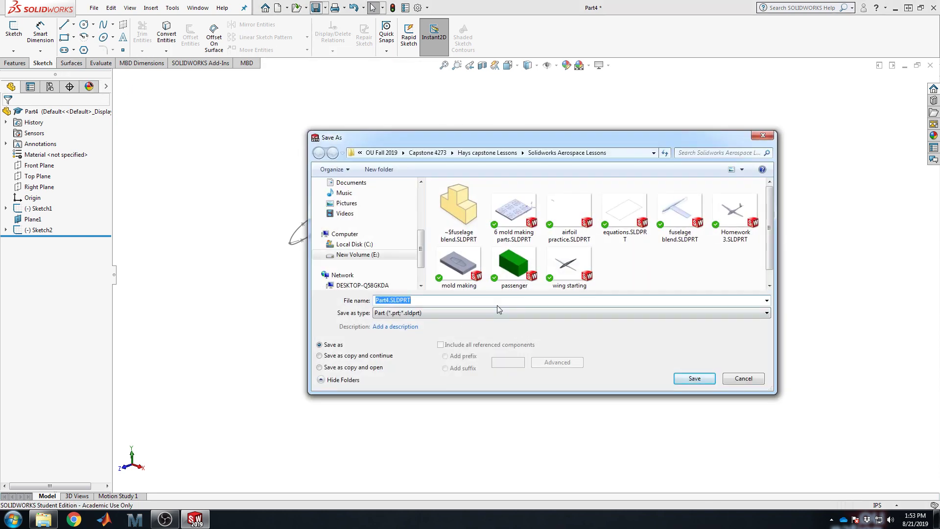
pyautogui.write('simple wing')
pyautogui.press('Return')
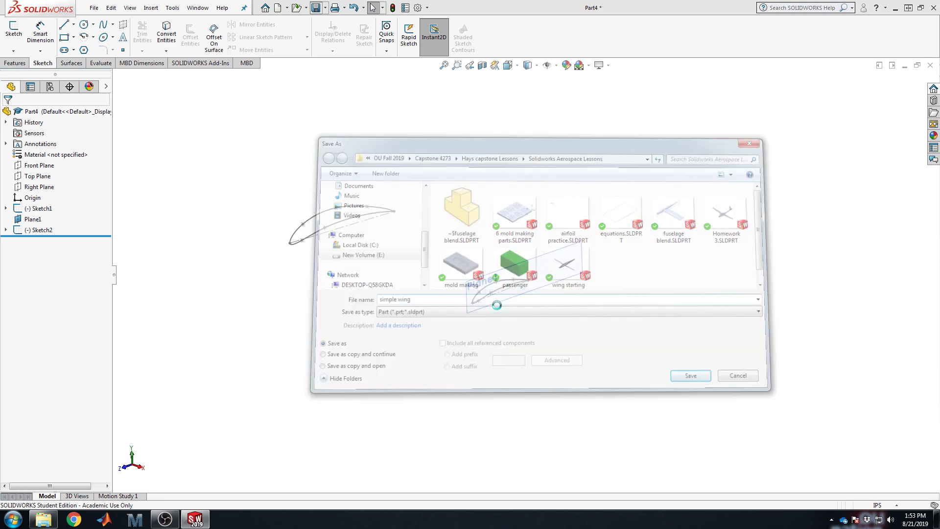
# Hide the Surfaces command set, restore it, and compare it with the Features commands.
pyautogui.click(72, 63)
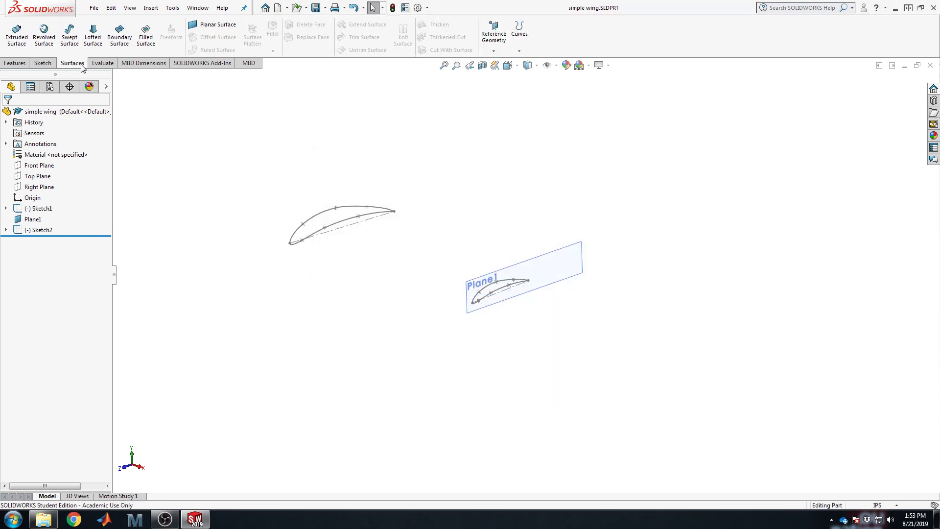
pyautogui.rightClick(82, 68)
pyautogui.click(98, 95)
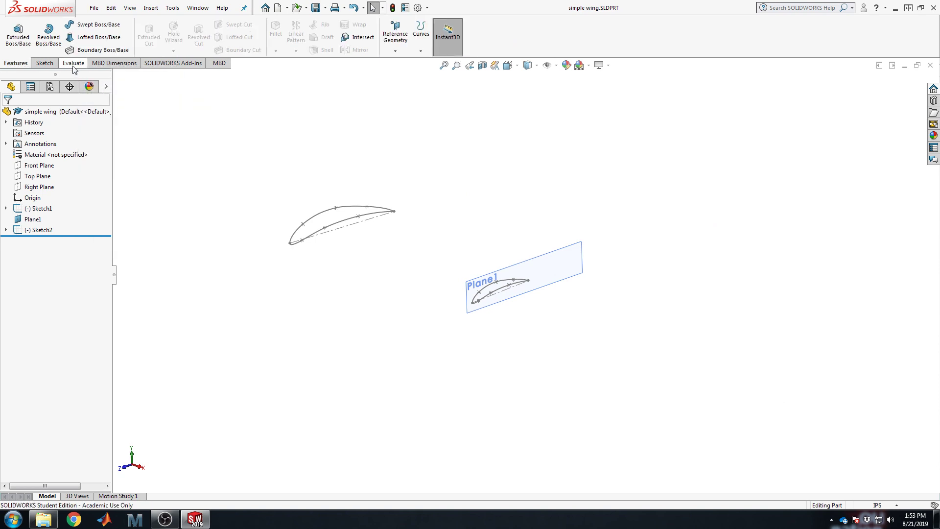
pyautogui.rightClick(73, 67)
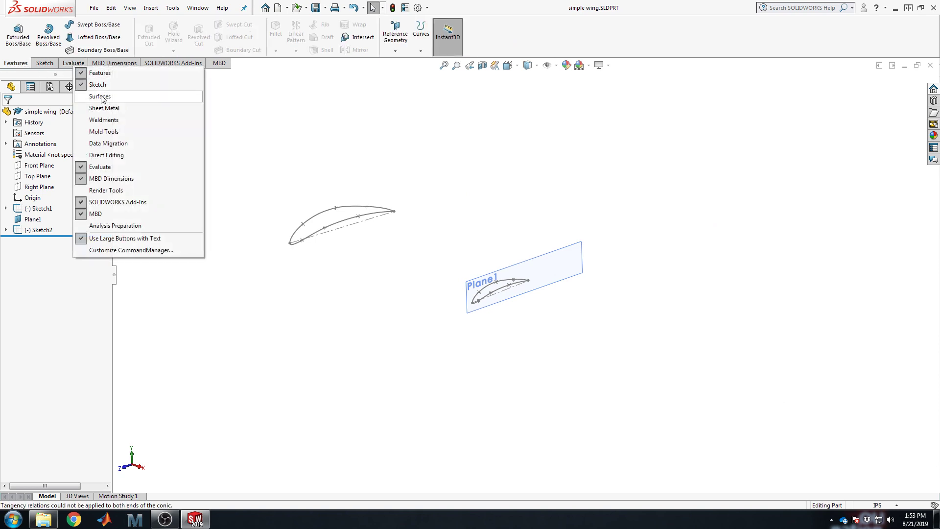
pyautogui.click(100, 97)
pyautogui.click(75, 65)
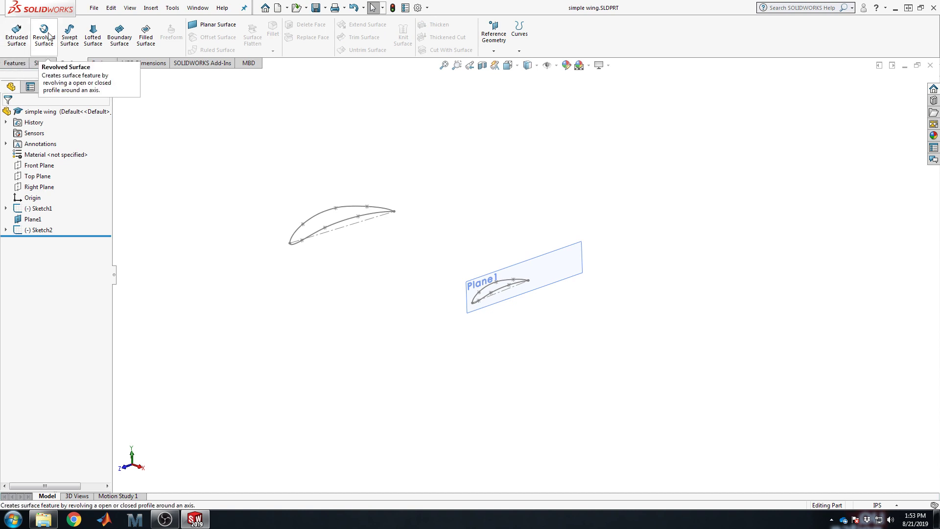
pyautogui.click(18, 63)
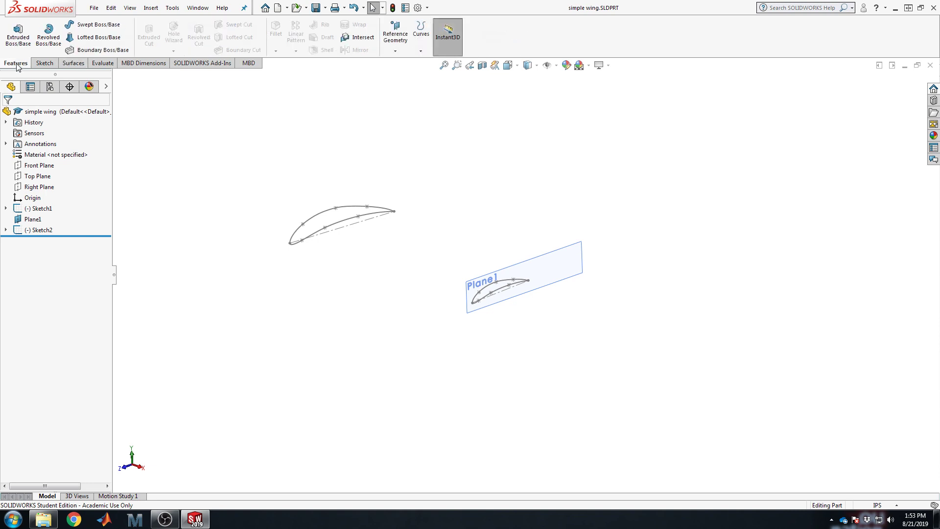
pyautogui.click(73, 63)
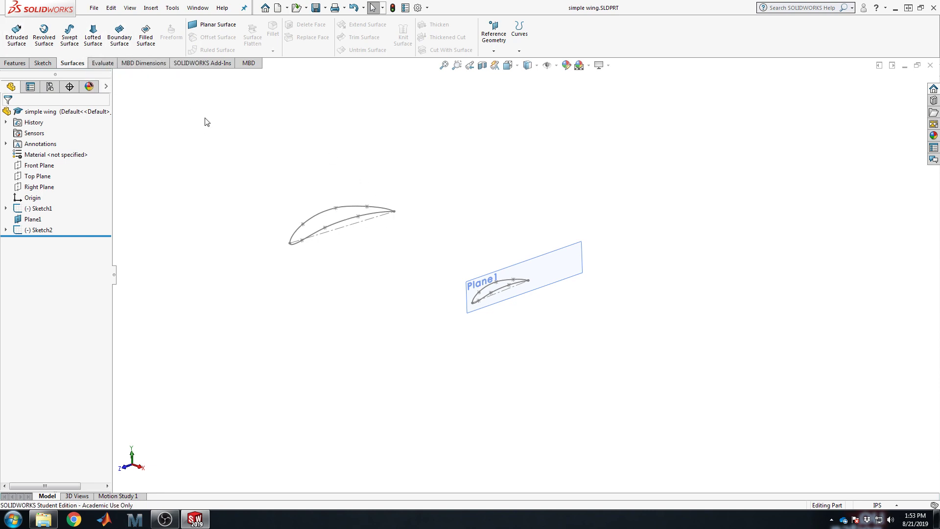
# Start a lofted surface with the Right Plane airfoil (Sketch1) and the Plane1 airfoil (Sketch2) as profiles.
pyautogui.click(93, 35)
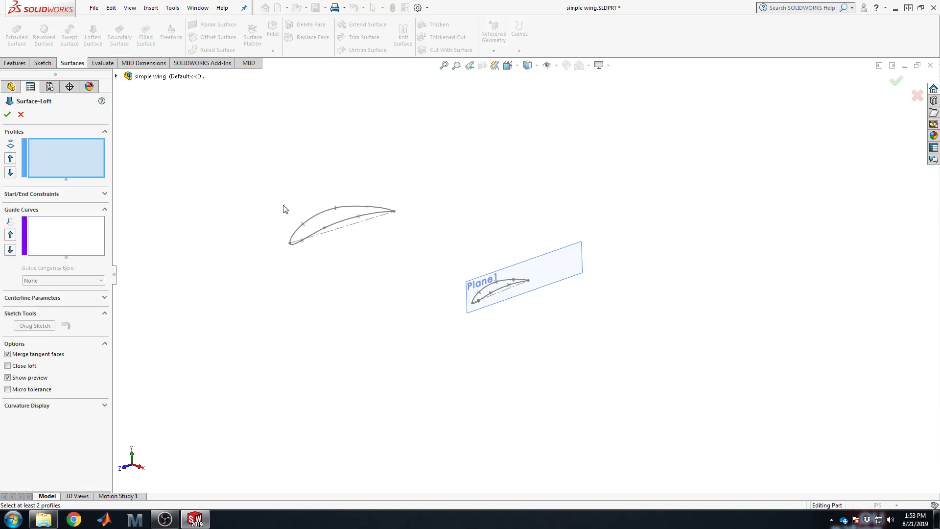
pyautogui.click(323, 214)
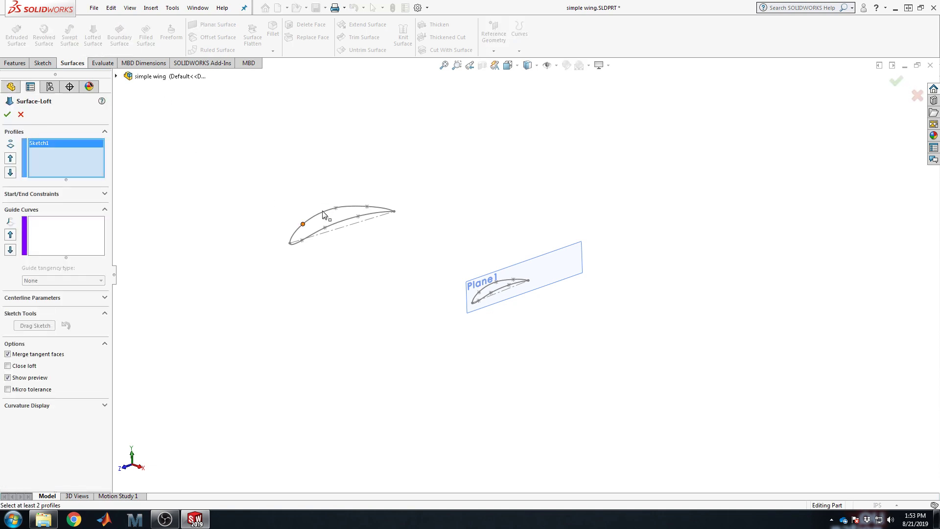
pyautogui.scroll(-3, 472, 299)
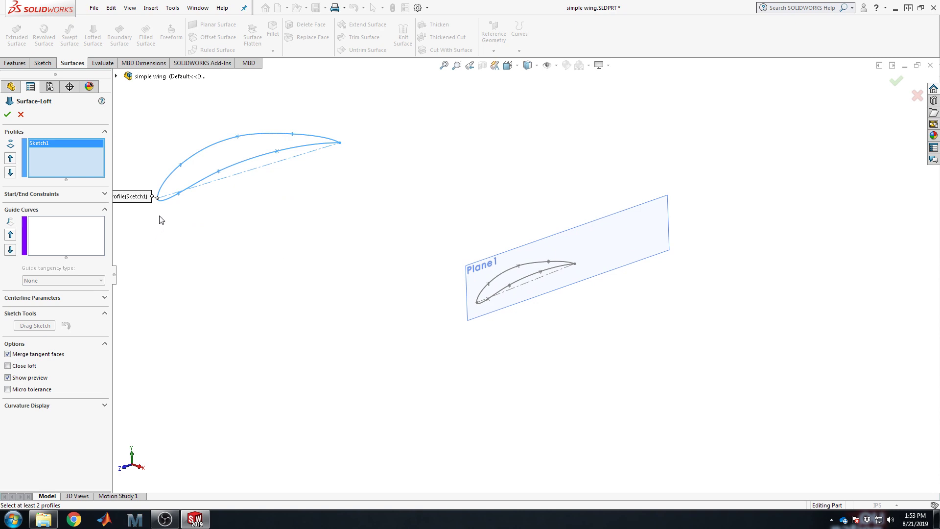
pyautogui.click(535, 267)
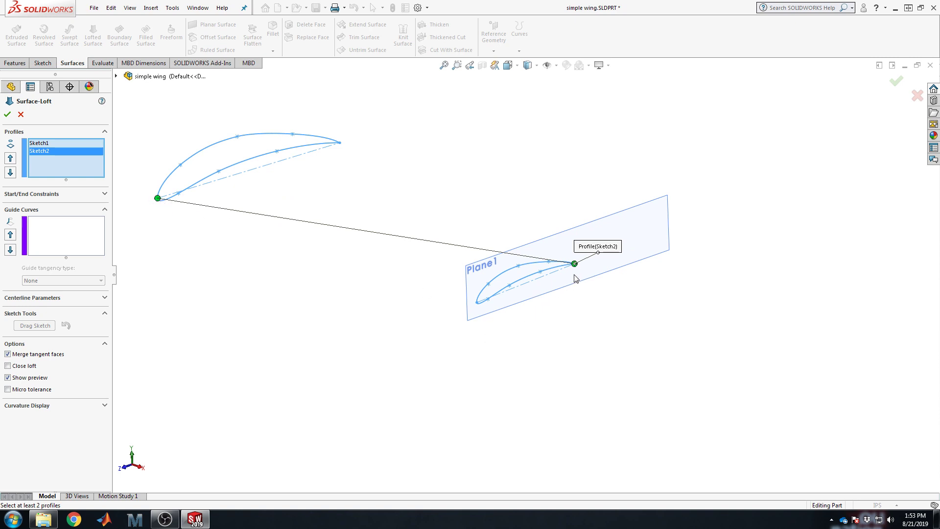
# Move the Sketch2 loft connector from the trailing edge to the leading edge and create the lofted wing surface.
pyautogui.moveTo(577, 266); pyautogui.dragTo(506, 275)
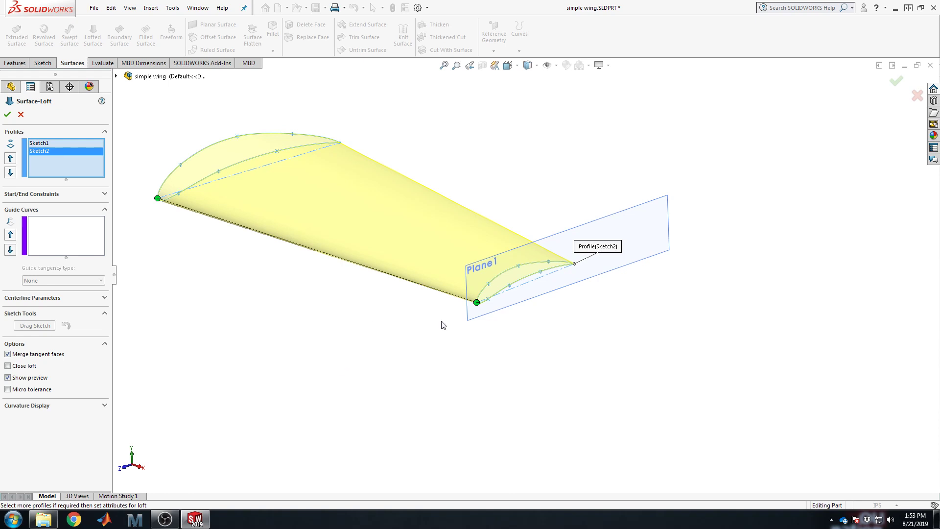
pyautogui.moveTo(434, 369); pyautogui.dragTo(514, 327, button='middle')
pyautogui.moveTo(565, 336); pyautogui.dragTo(786, 401, button='middle')
pyautogui.scroll(2, 323, 250)
pyautogui.scroll(-1, 336, 242)
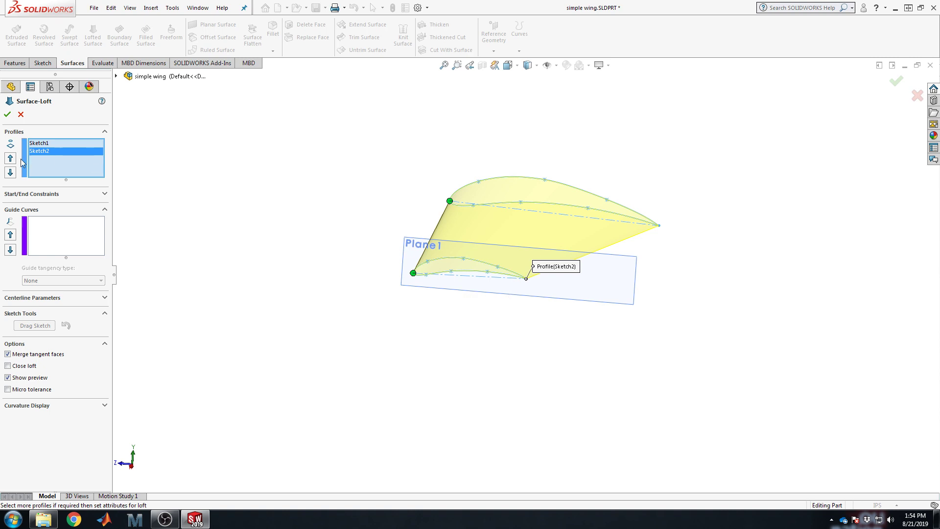
pyautogui.click(6, 116)
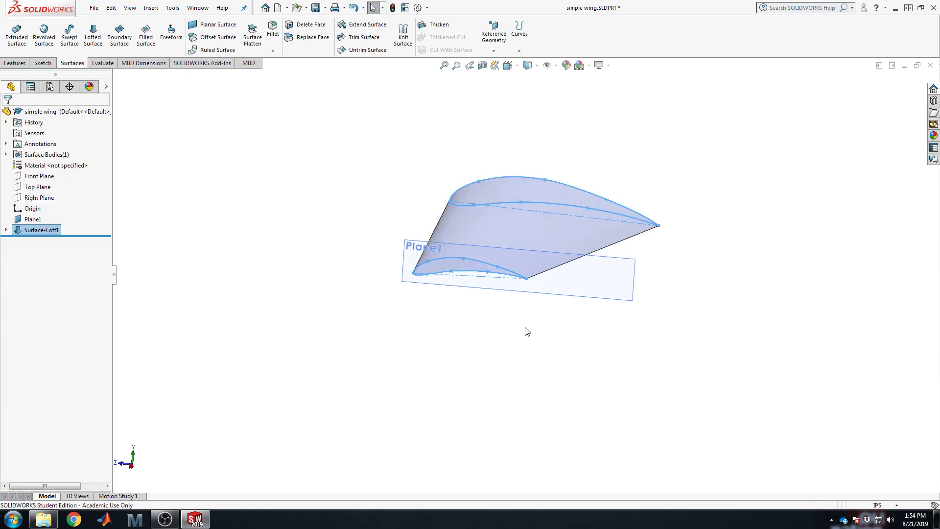
pyautogui.click(492, 396)
pyautogui.moveTo(447, 369)
pyautogui.mouseDown(button='middle')
pyautogui.moveTo(473, 336)
pyautogui.moveTo(523, 342)
pyautogui.moveTo(471, 345)
pyautogui.moveTo(471, 332)
pyautogui.moveTo(457, 340)
pyautogui.moveTo(563, 336)
pyautogui.moveTo(636, 357)
pyautogui.moveTo(430, 355)
pyautogui.moveTo(438, 376)
pyautogui.moveTo(446, 356)
pyautogui.mouseUp(button='middle')
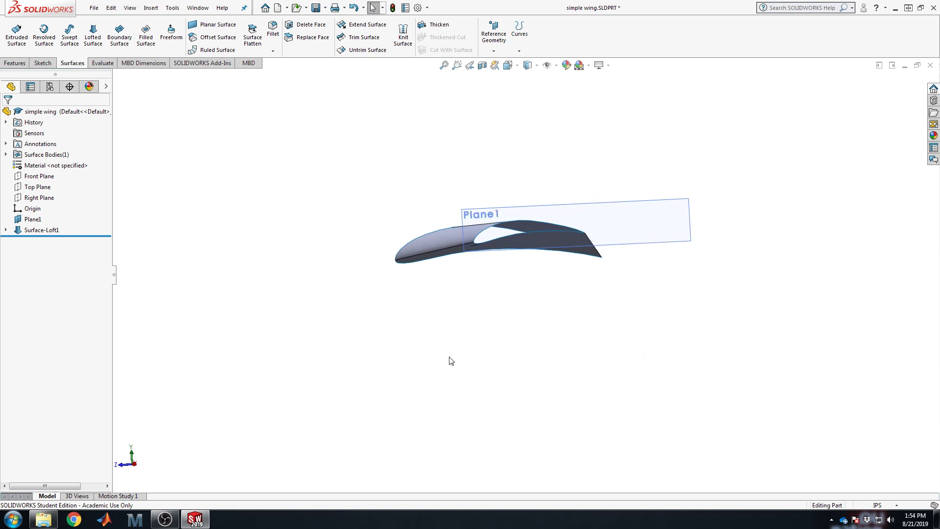
# Mirror the lofted wing surface body about the Right Plane.
pyautogui.moveTo(398, 304); pyautogui.dragTo(414, 317, button='middle')
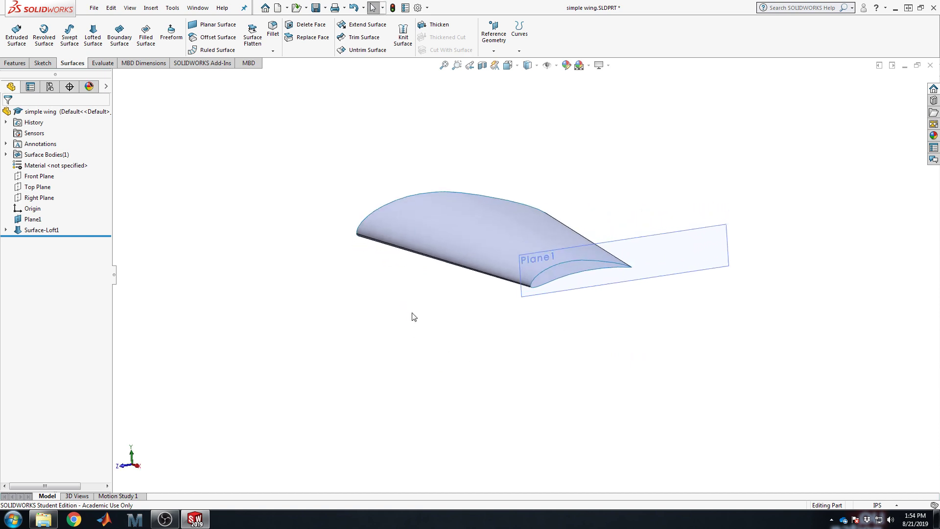
pyautogui.moveTo(276, 175)
pyautogui.mouseDown(button='middle')
pyautogui.moveTo(275, 191)
pyautogui.moveTo(287, 184)
pyautogui.mouseUp(button='middle')
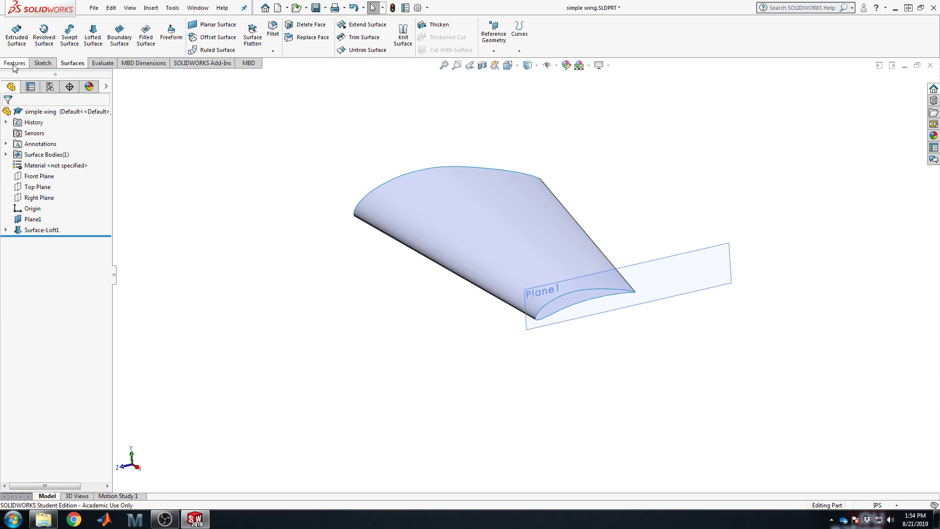
pyautogui.click(14, 63)
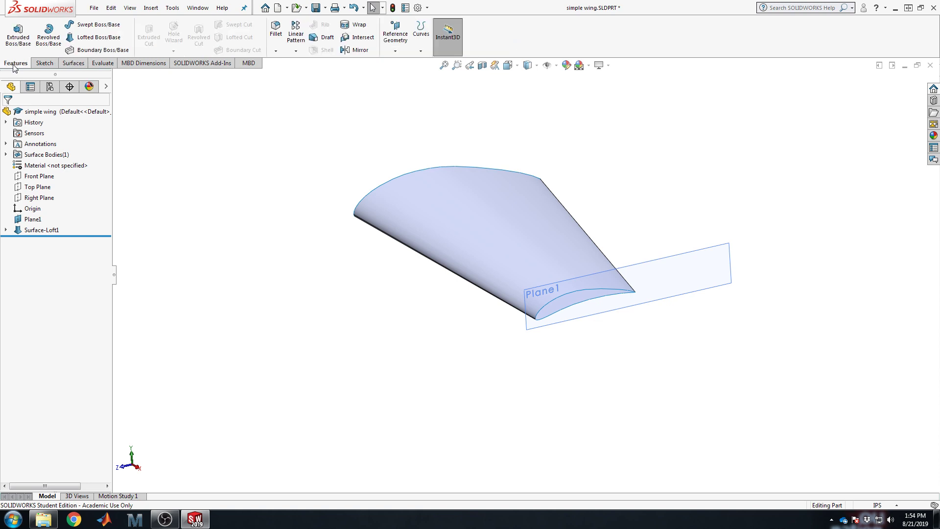
pyautogui.click(353, 50)
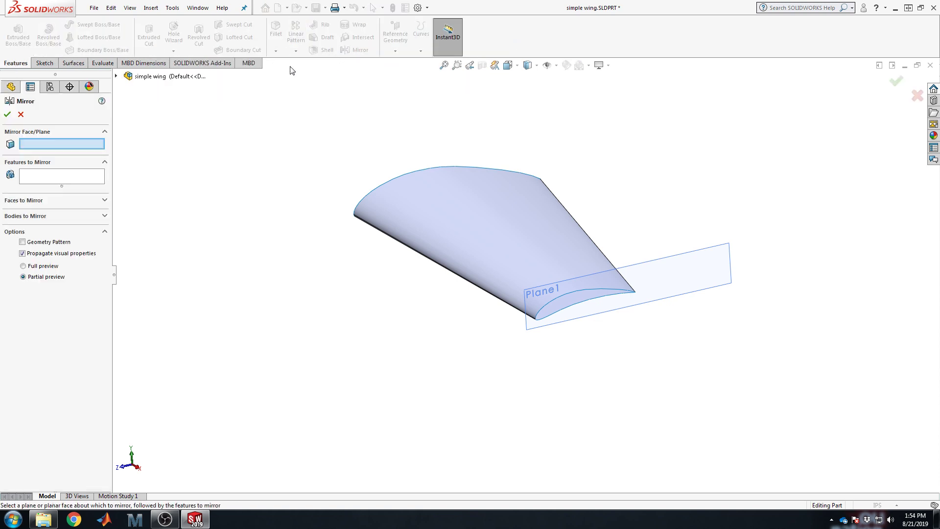
pyautogui.click(117, 77)
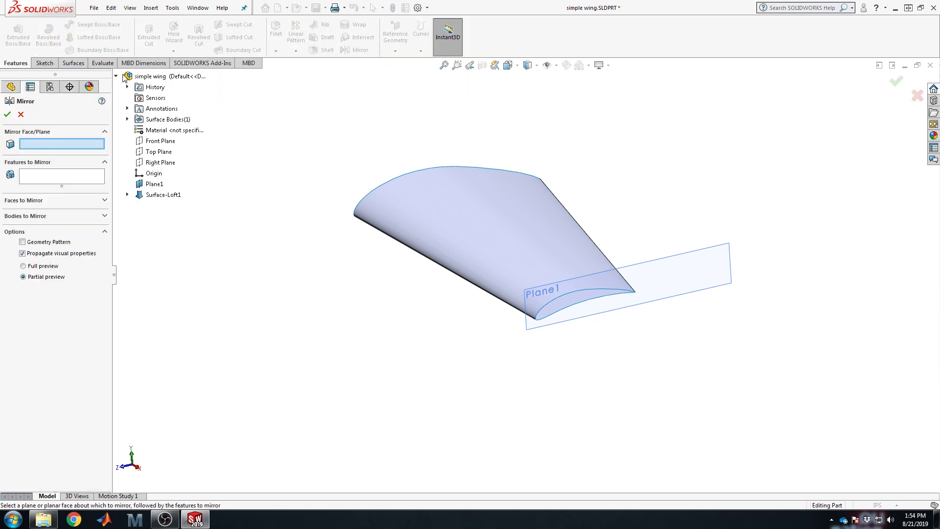
pyautogui.click(157, 163)
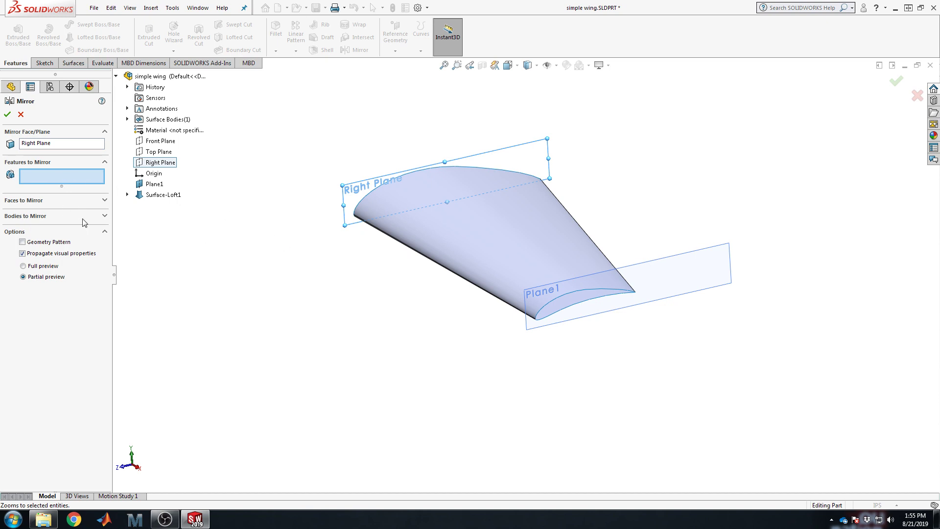
pyautogui.click(106, 217)
pyautogui.click(475, 226)
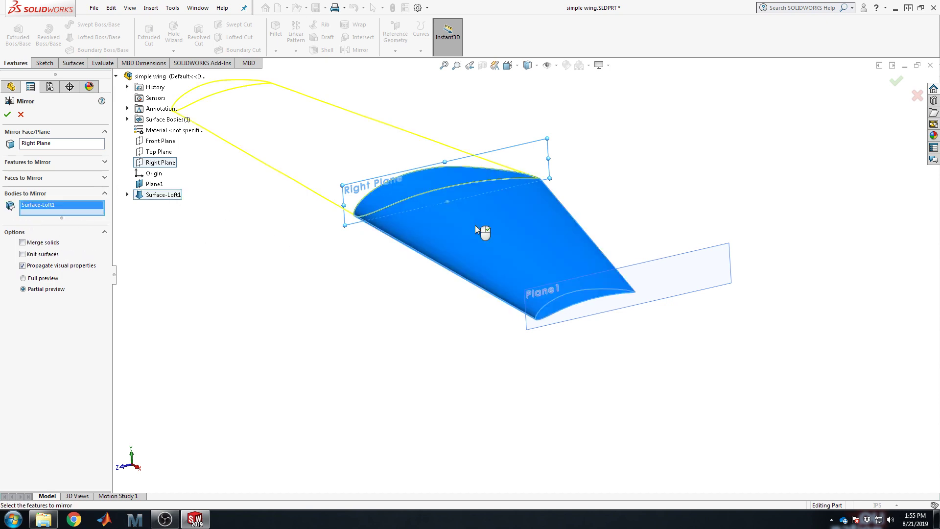
pyautogui.press('Return')
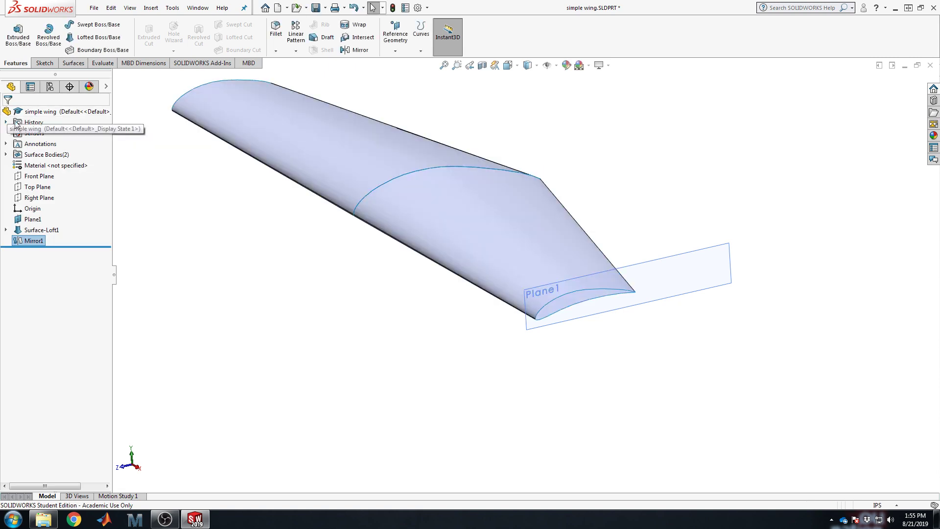
# Expand the lofted surface to select its wing tip sketch (Sketch2) and save the part.
pyautogui.moveTo(397, 288); pyautogui.dragTo(755, 196, button='middle')
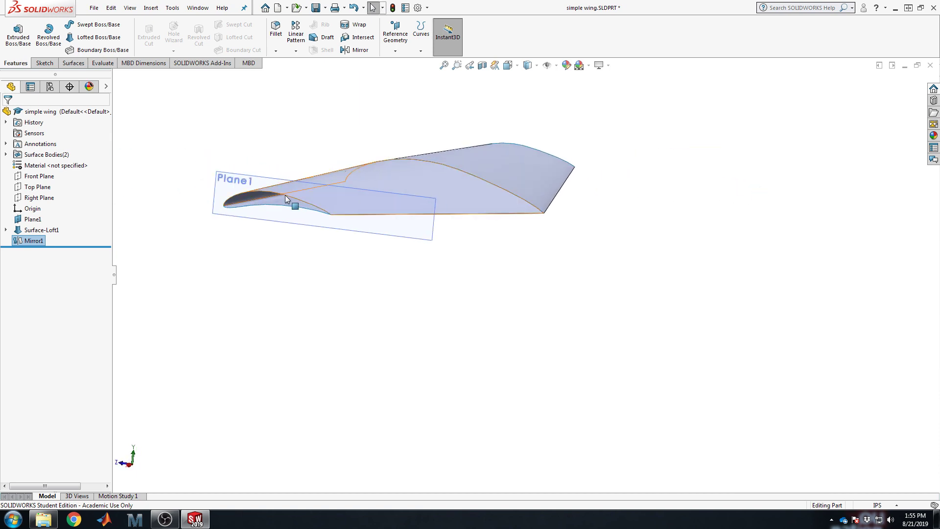
pyautogui.click(5, 230)
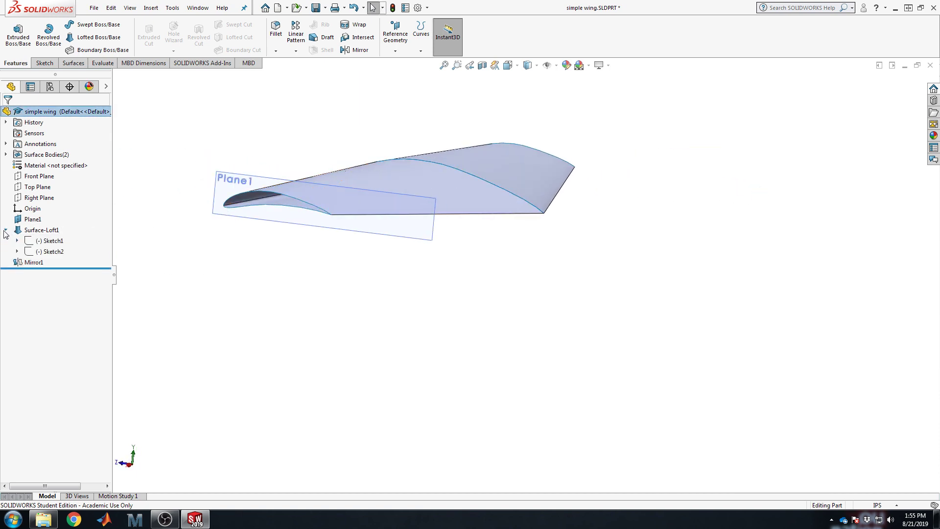
pyautogui.click(44, 253)
pyautogui.hotkey('ctrl', 's')
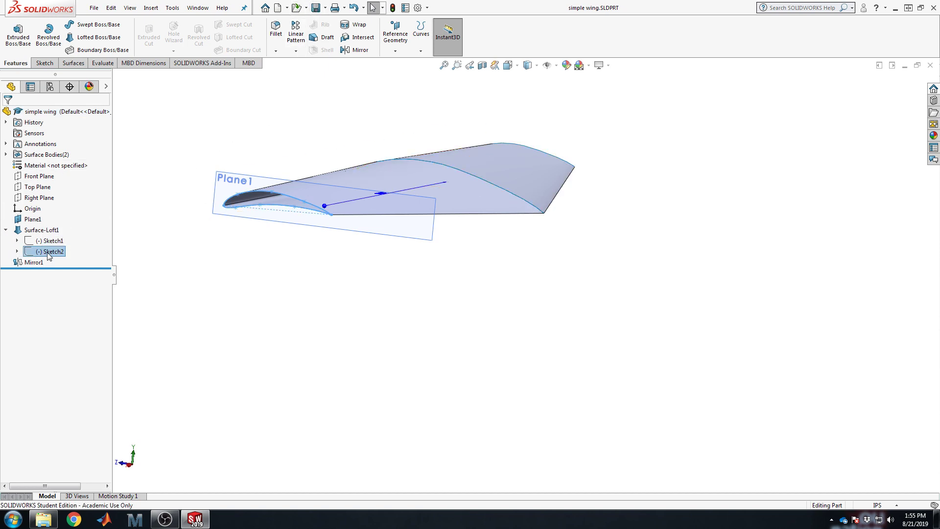
# Open the wing tip airfoil sketch (Sketch2) for editing, viewed normal to its plane.
pyautogui.click(6, 231)
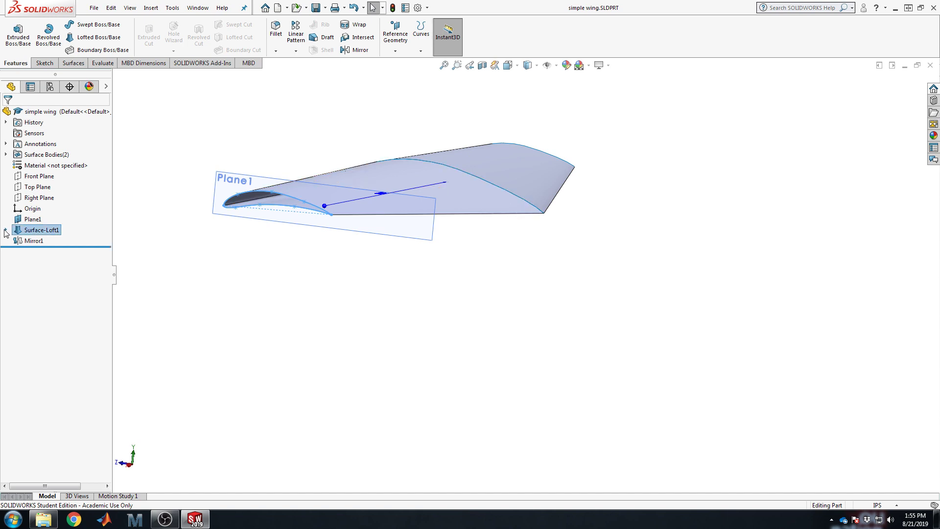
pyautogui.click(5, 230)
pyautogui.click(43, 251)
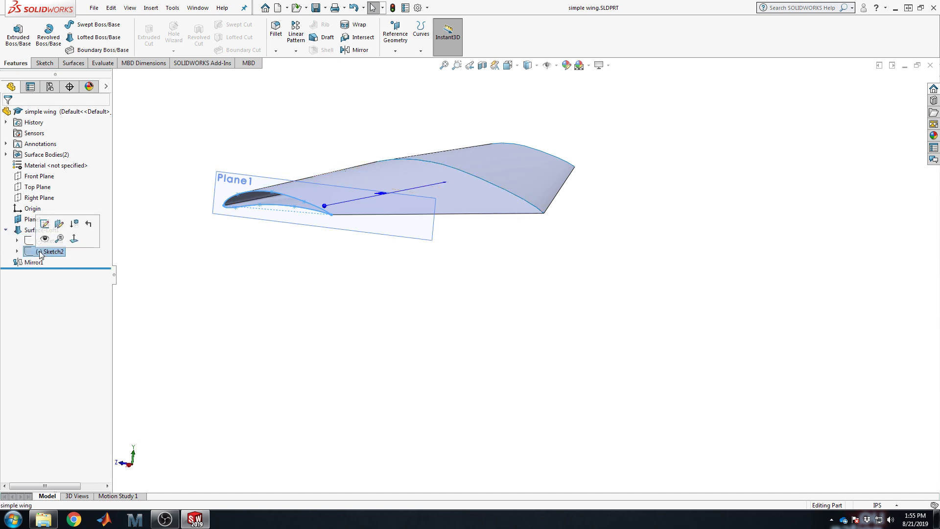
pyautogui.rightClick(43, 251)
pyautogui.click(48, 222)
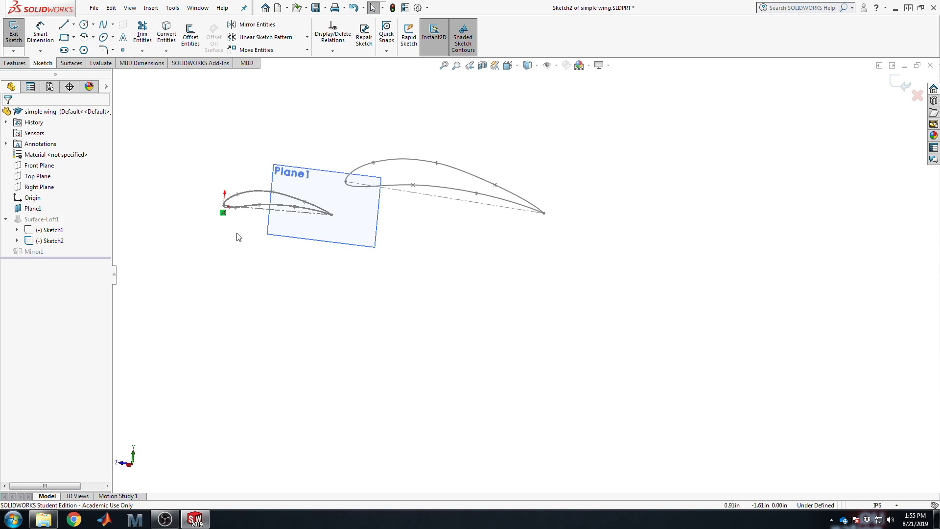
pyautogui.press('space')
pyautogui.click(282, 202)
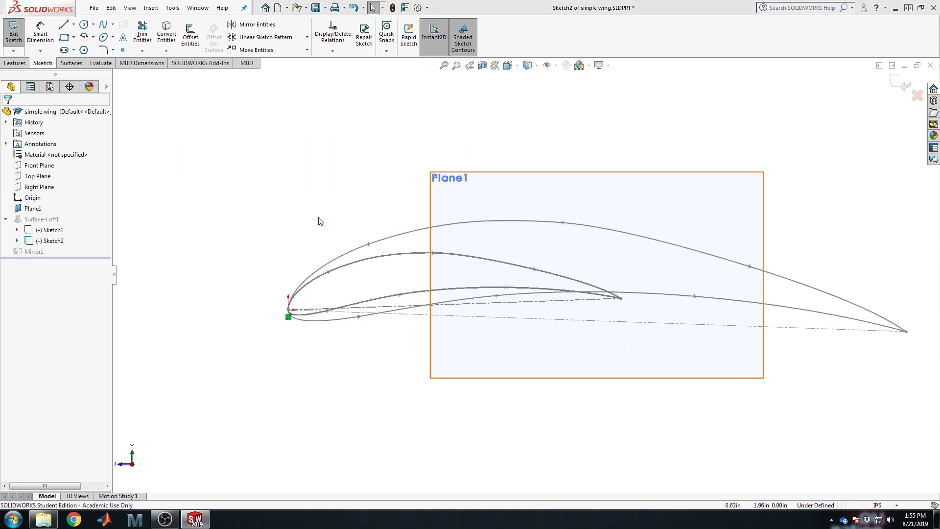
# Move the tip airfoil block off the origin to about 1.9 in behind and 2.7 in above it.
pyautogui.scroll(-5, 275, 322)
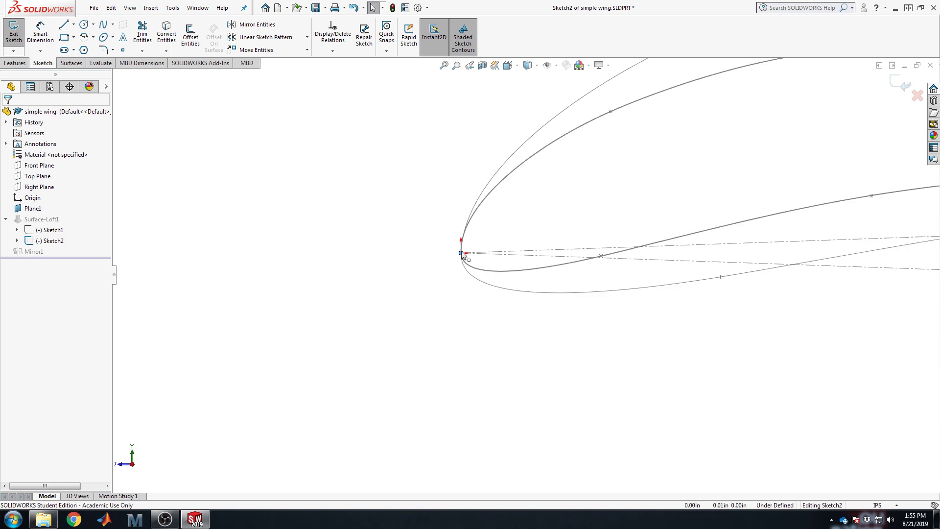
pyautogui.click(463, 255)
pyautogui.moveTo(461, 254)
pyautogui.mouseDown()
pyautogui.moveTo(466, 133)
pyautogui.moveTo(503, 115)
pyautogui.moveTo(462, 118)
pyautogui.mouseUp()
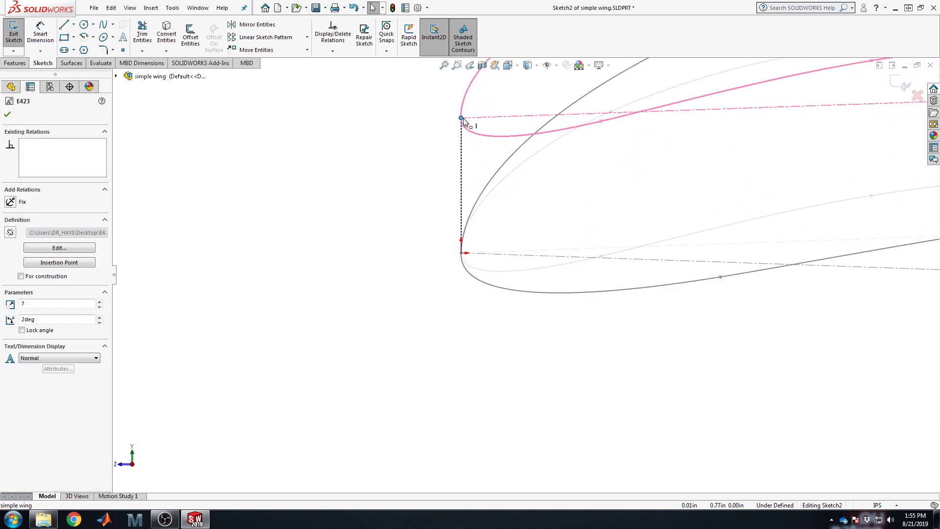
pyautogui.scroll(5, 739, 212)
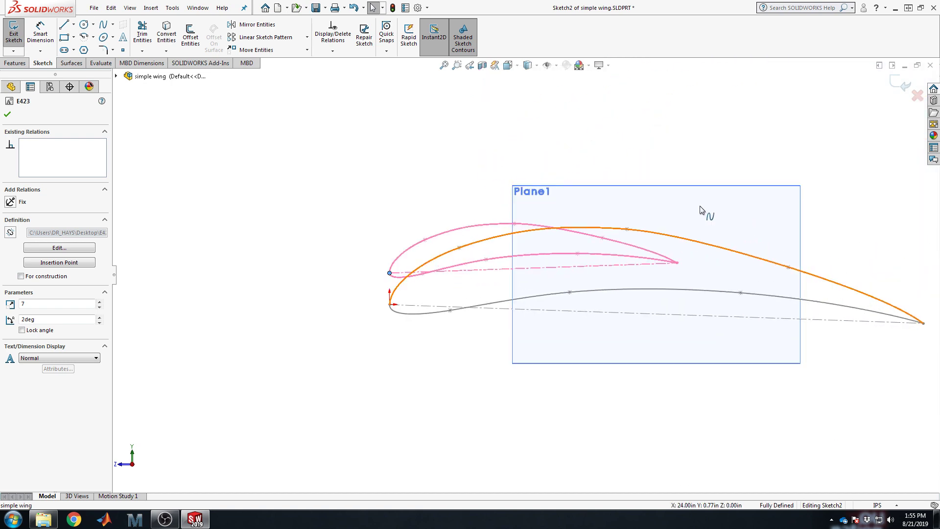
pyautogui.scroll(-2, 705, 210)
pyautogui.moveTo(323, 294)
pyautogui.mouseDown()
pyautogui.moveTo(467, 176)
pyautogui.moveTo(415, 195)
pyautogui.mouseUp()
pyautogui.click(197, 199)
# Dimension the horizontal distance from the origin to the tip airfoil's leading edge as 2 in.
pyautogui.click(40, 33)
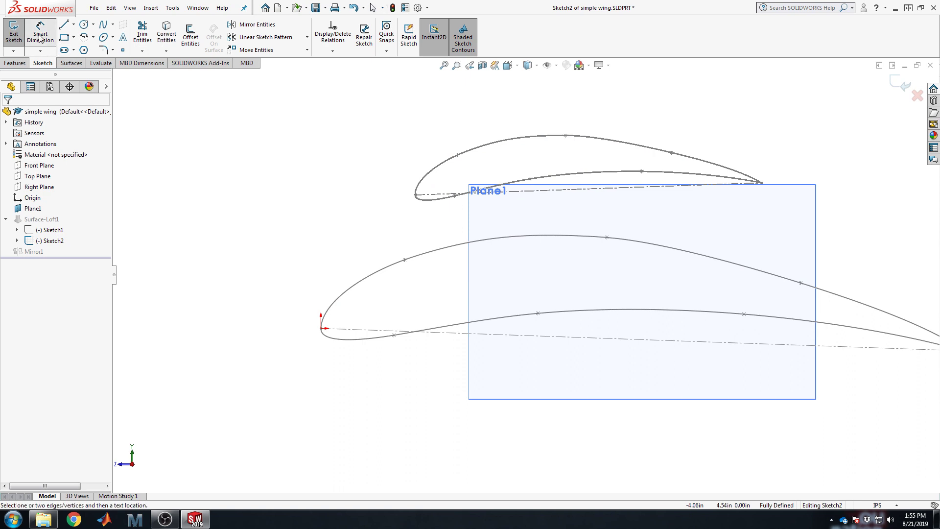
pyautogui.click(415, 195)
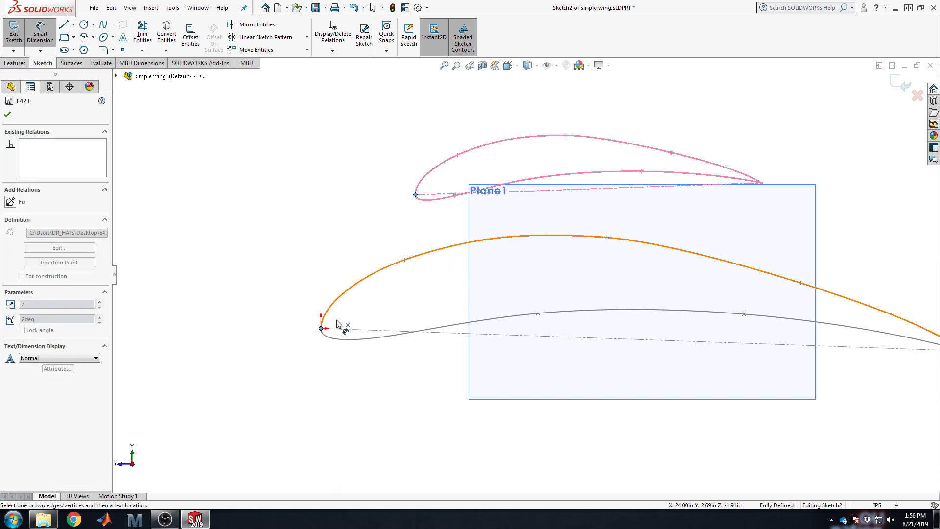
pyautogui.click(321, 328)
pyautogui.click(359, 141)
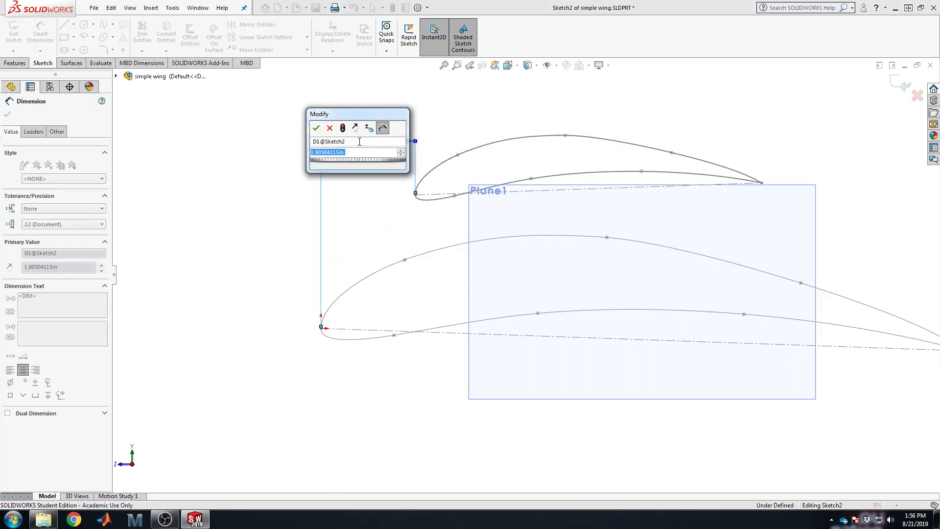
pyautogui.write('2')
pyautogui.press('Return')
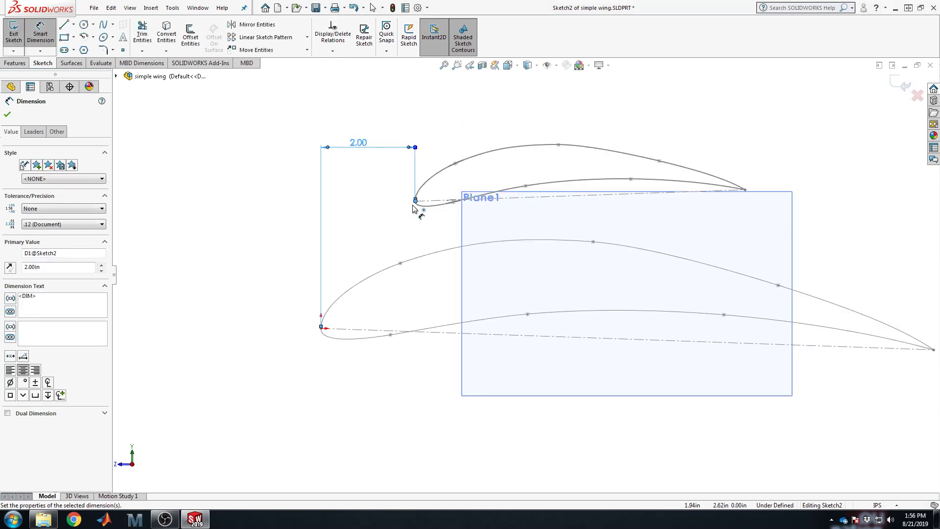
pyautogui.press('Escape')
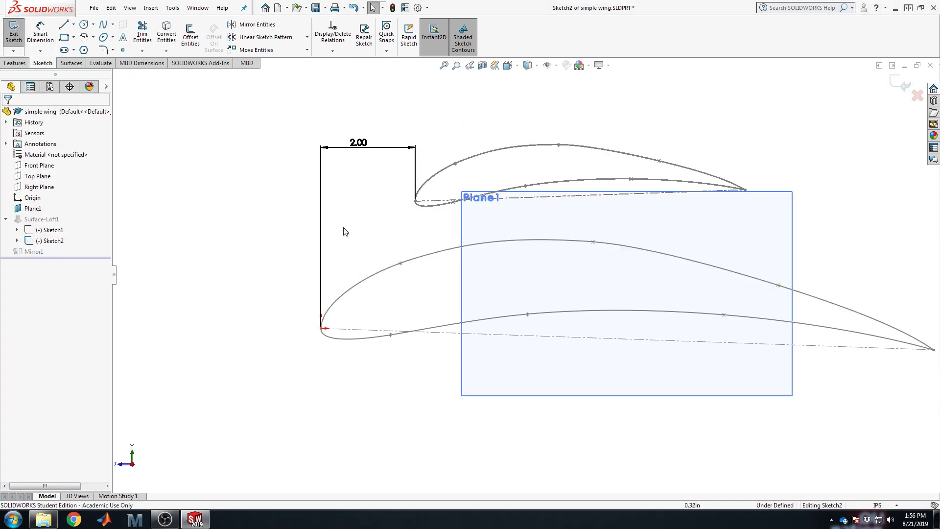
# Dimension the vertical distance from the origin to the tip airfoil's leading edge as 2.5 in and exit the sketch.
pyautogui.press('Return')
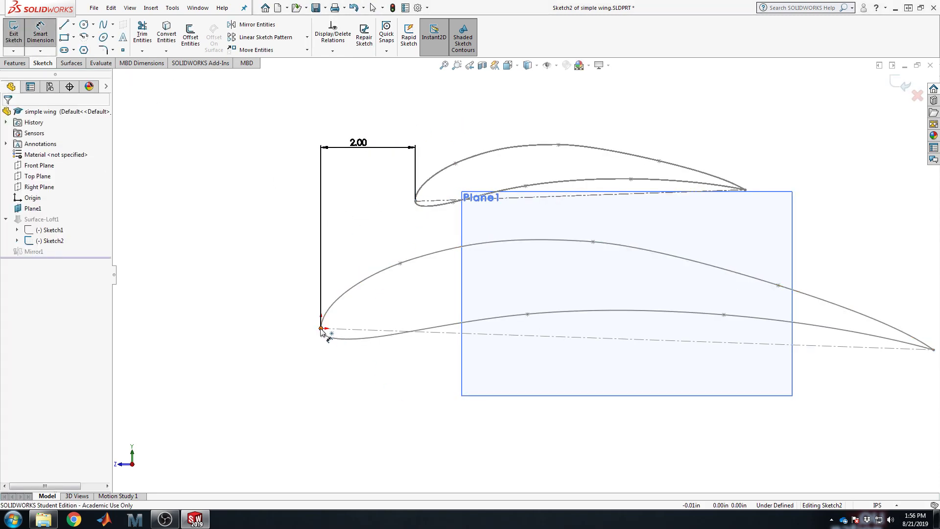
pyautogui.click(321, 328)
pyautogui.click(415, 201)
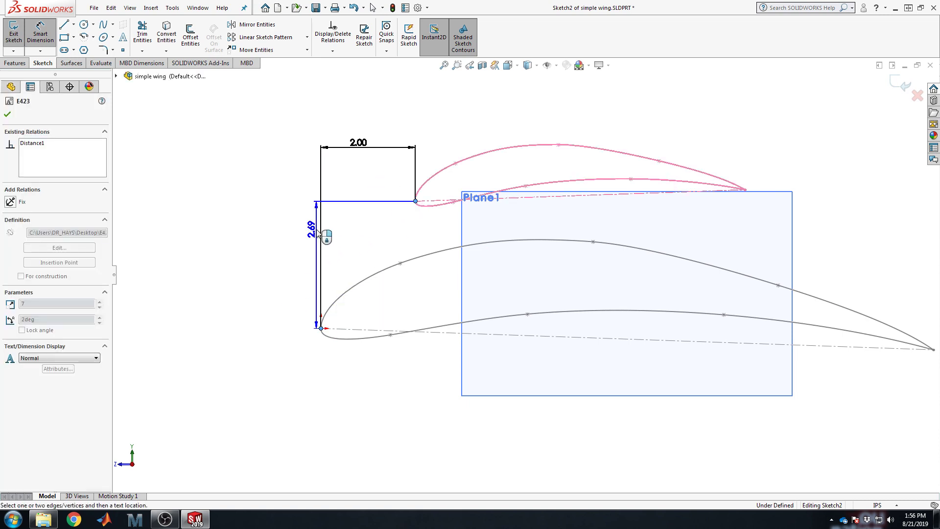
pyautogui.click(246, 268)
pyautogui.write('2.5')
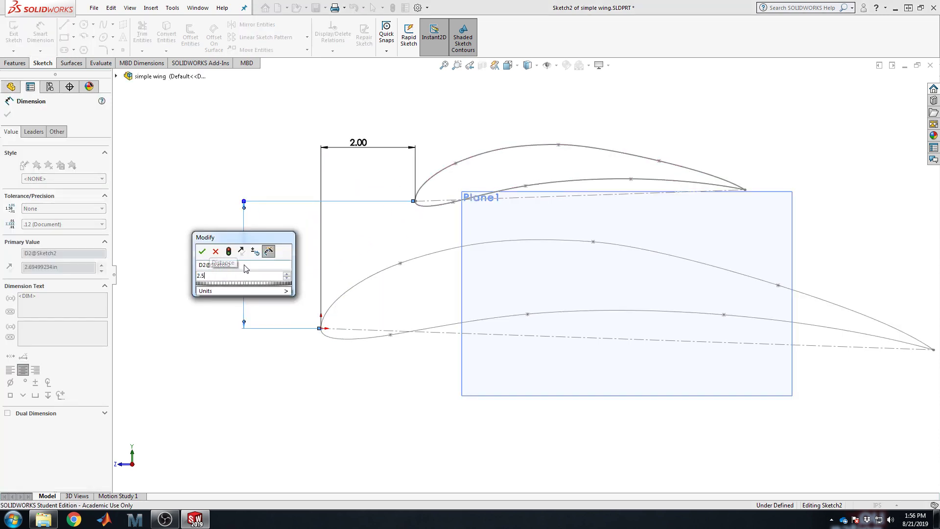
pyautogui.press('Return')
pyautogui.press('Escape')
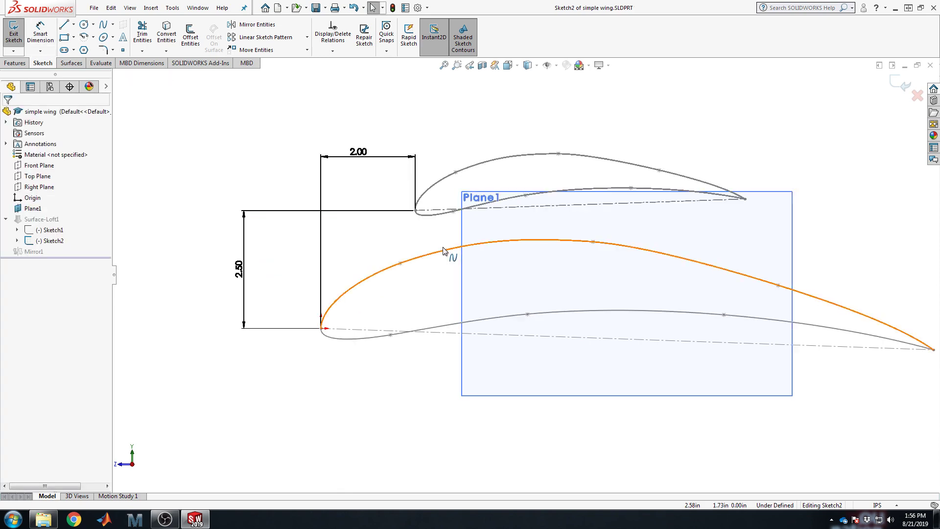
pyautogui.click(905, 84)
pyautogui.moveTo(398, 284); pyautogui.dragTo(577, 337, button='middle')
pyautogui.moveTo(634, 311)
pyautogui.mouseDown(button='middle')
pyautogui.moveTo(563, 275)
pyautogui.moveTo(510, 289)
pyautogui.moveTo(469, 265)
pyautogui.moveTo(508, 229)
pyautogui.moveTo(563, 273)
pyautogui.moveTo(607, 266)
pyautogui.moveTo(598, 247)
pyautogui.moveTo(588, 251)
pyautogui.mouseUp(button='middle')
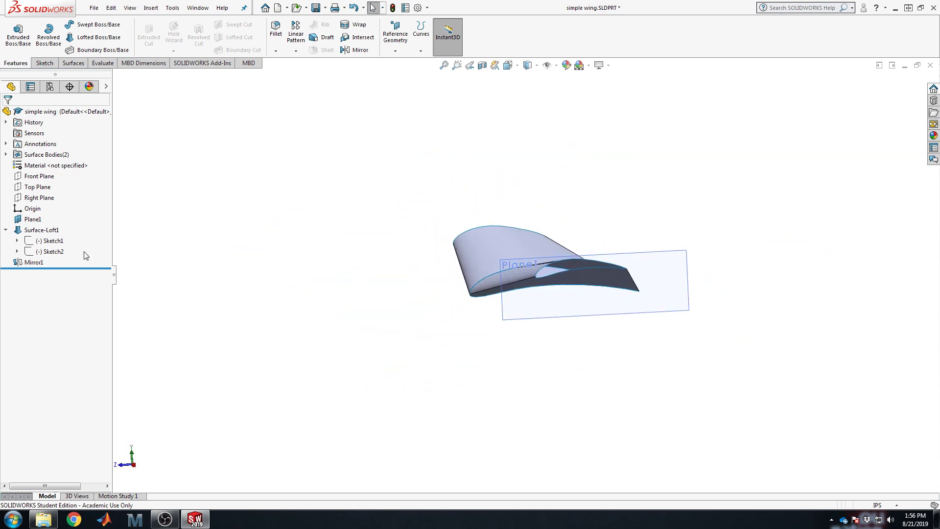
# Edit Sketch2 again, set the tip airfoil block's scale to 9, and exit the sketch.
pyautogui.rightClick(46, 252)
pyautogui.click(54, 221)
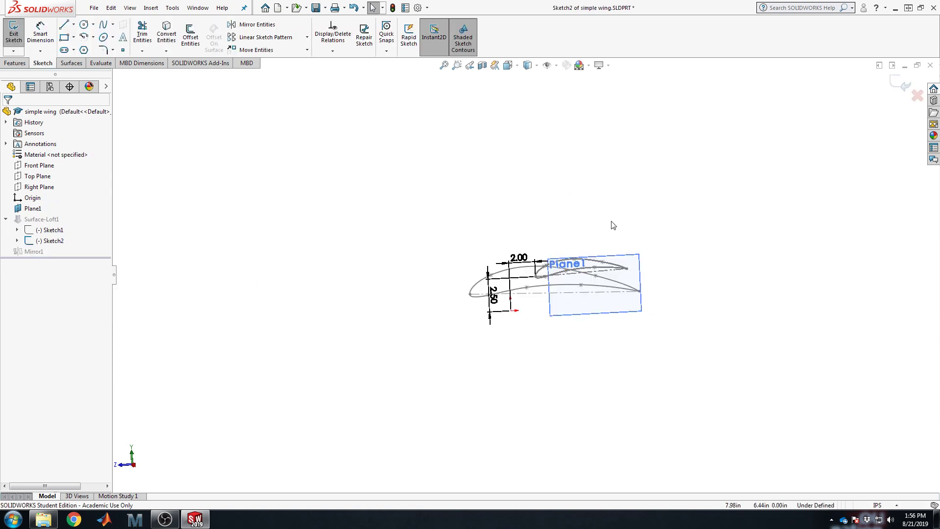
pyautogui.click(614, 272)
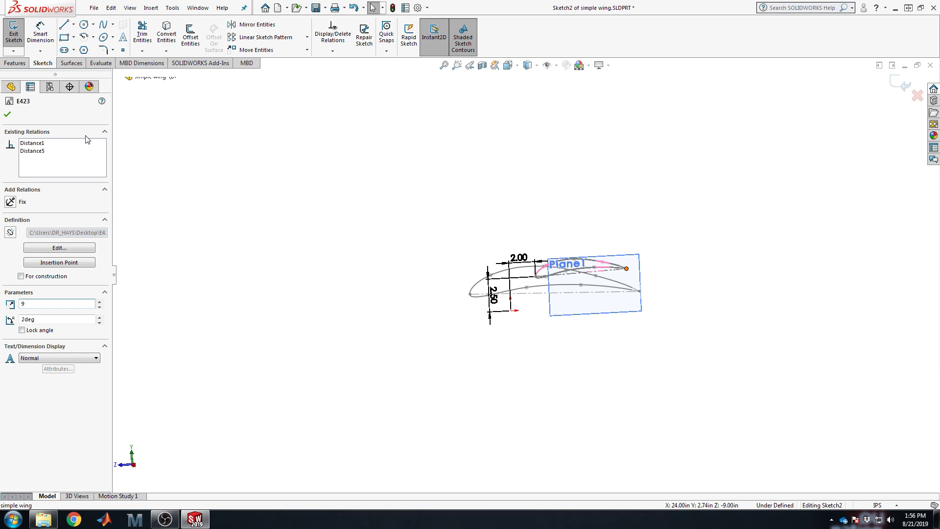
pyautogui.press('Tab')
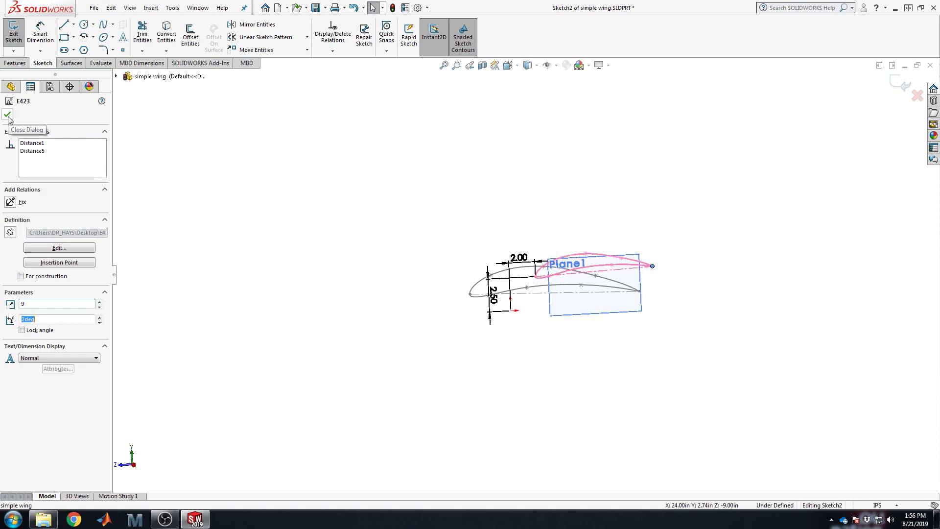
pyautogui.click(7, 117)
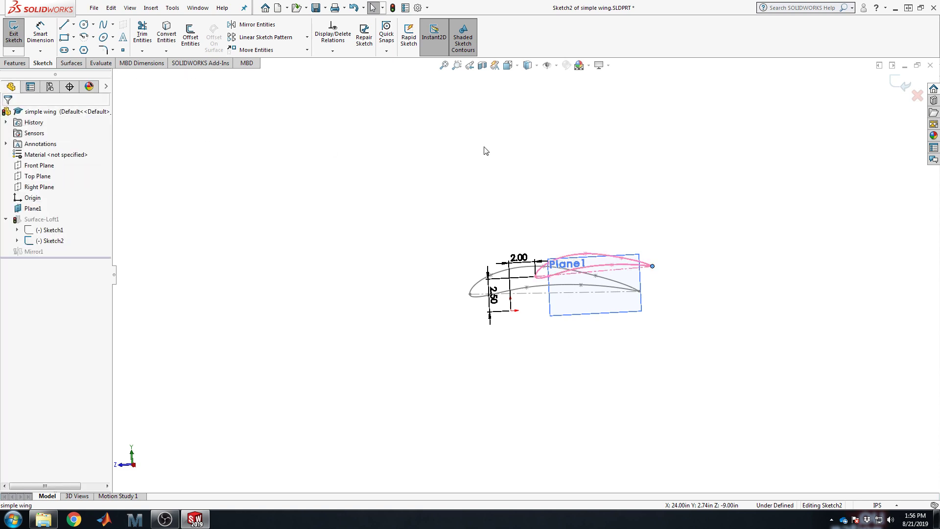
pyautogui.click(902, 83)
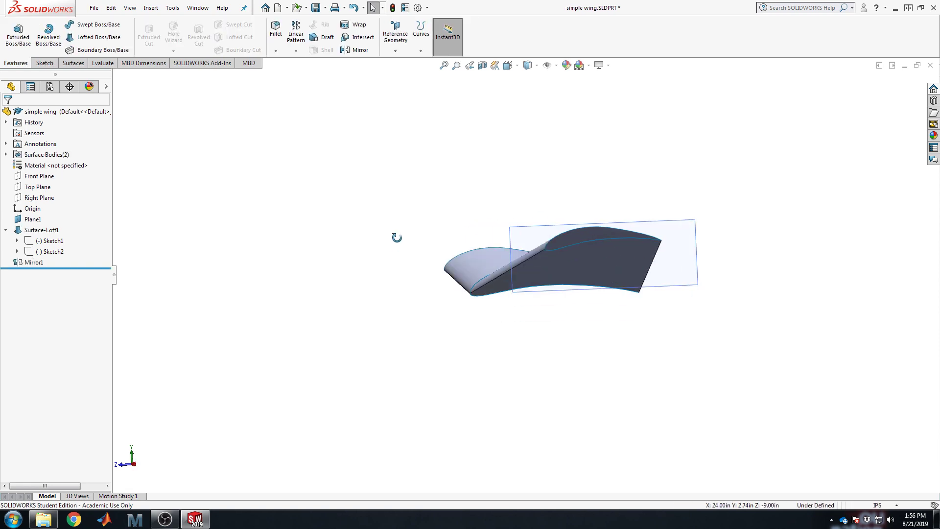
# Hide Plane1 so that only the mirrored wing surfaces are shown.
pyautogui.moveTo(392, 167); pyautogui.dragTo(408, 235, button='middle')
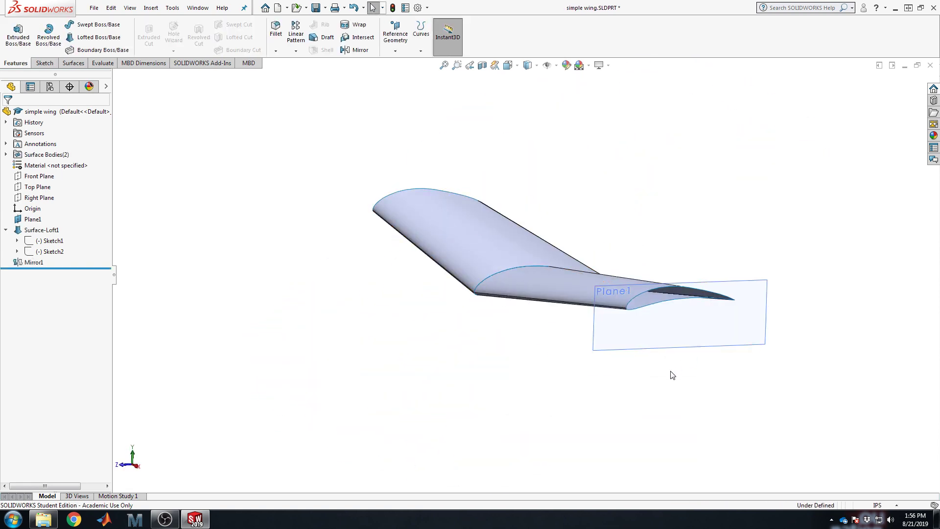
pyautogui.rightClick(675, 351)
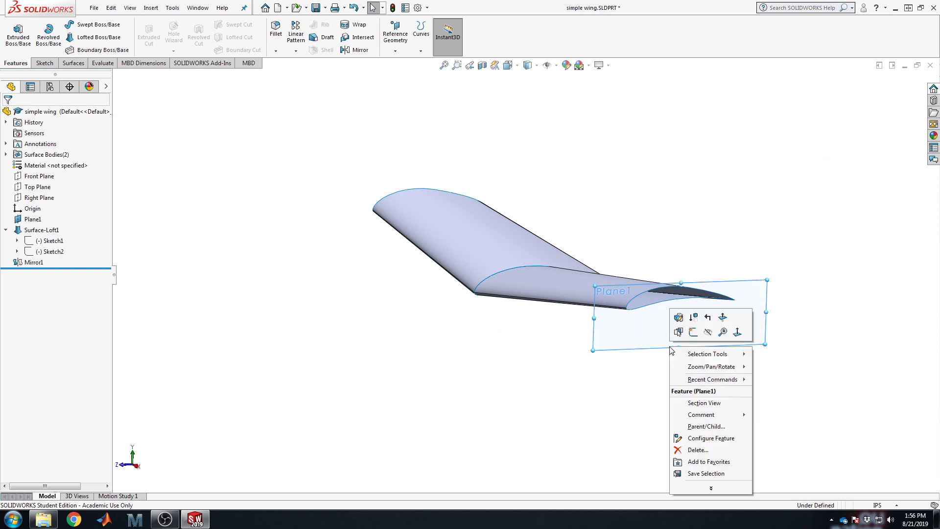
pyautogui.click(708, 333)
pyautogui.moveTo(413, 376); pyautogui.dragTo(614, 415, button='middle')
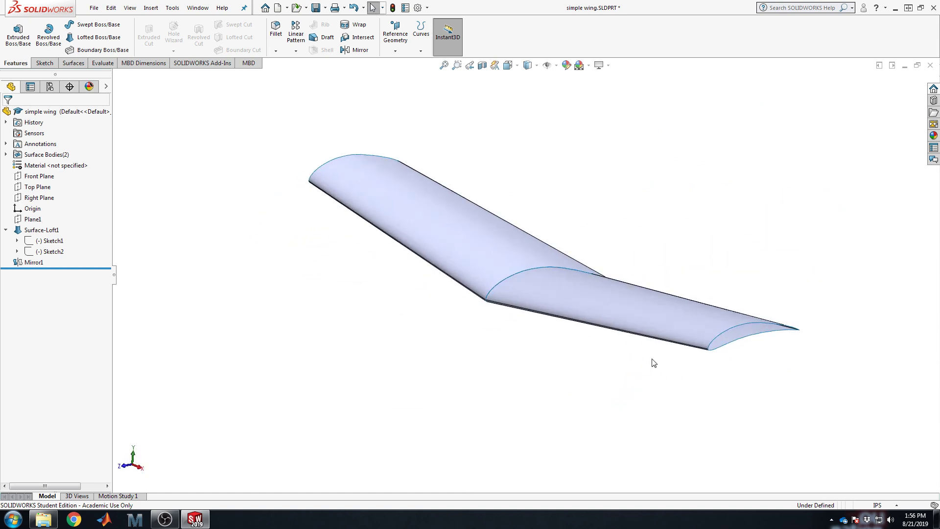
# Switch to the Snipping Tool, capture the whole wing on its white background, and minimize the snip.
pyautogui.press('super')
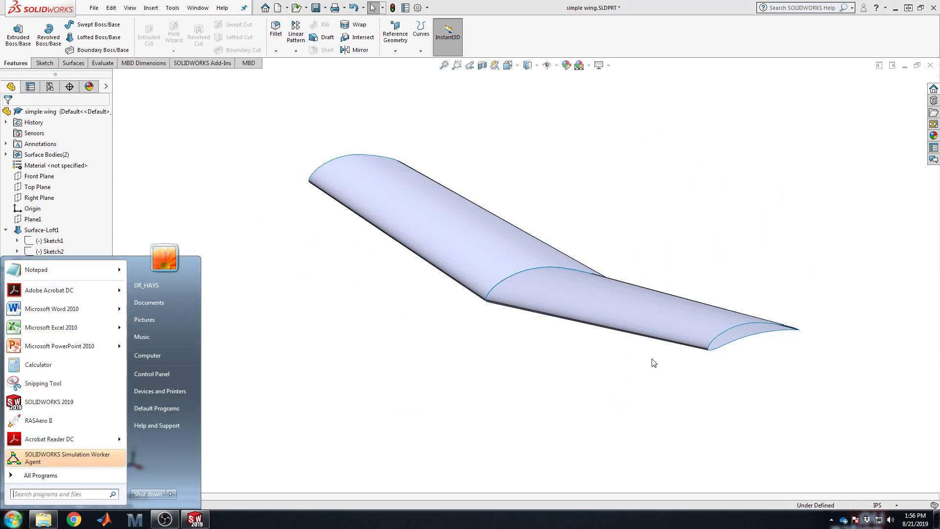
pyautogui.write('snip')
pyautogui.press('Return')
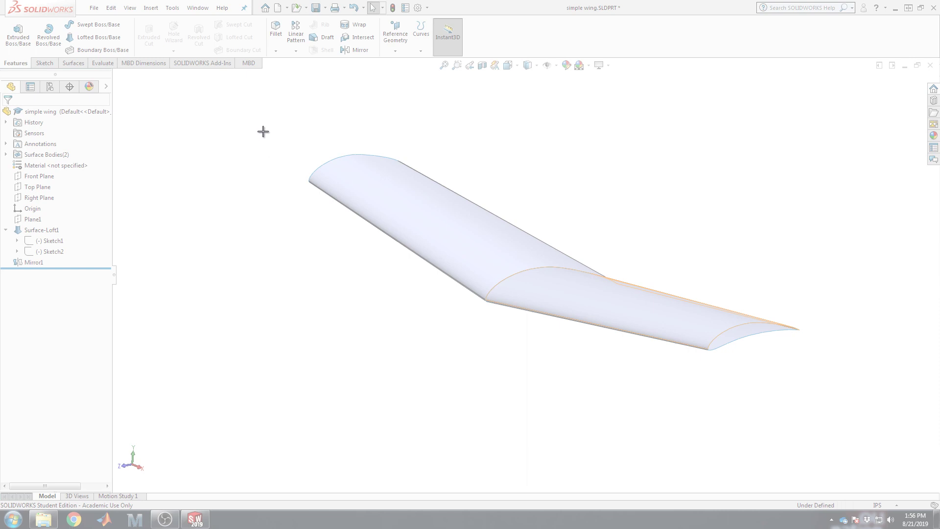
pyautogui.moveTo(231, 117); pyautogui.dragTo(854, 407)
pyautogui.click(899, 415)
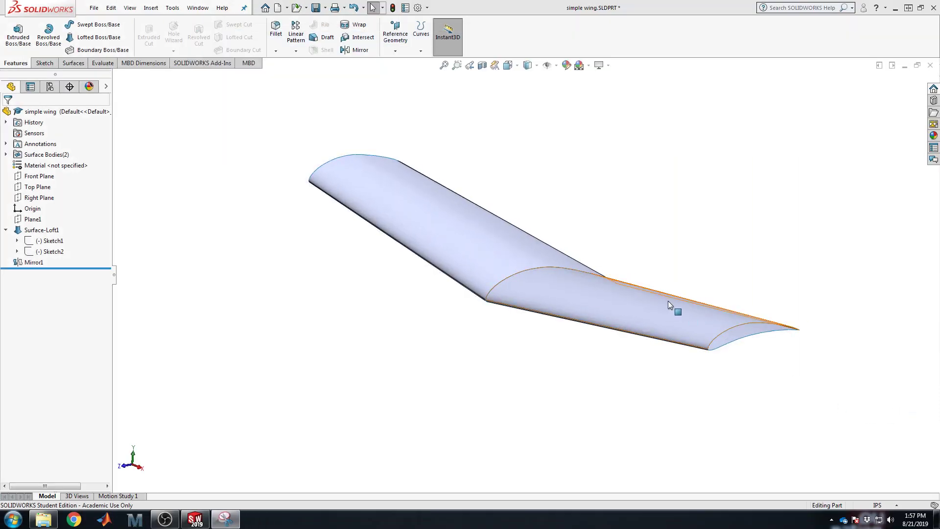
pyautogui.click(222, 518)
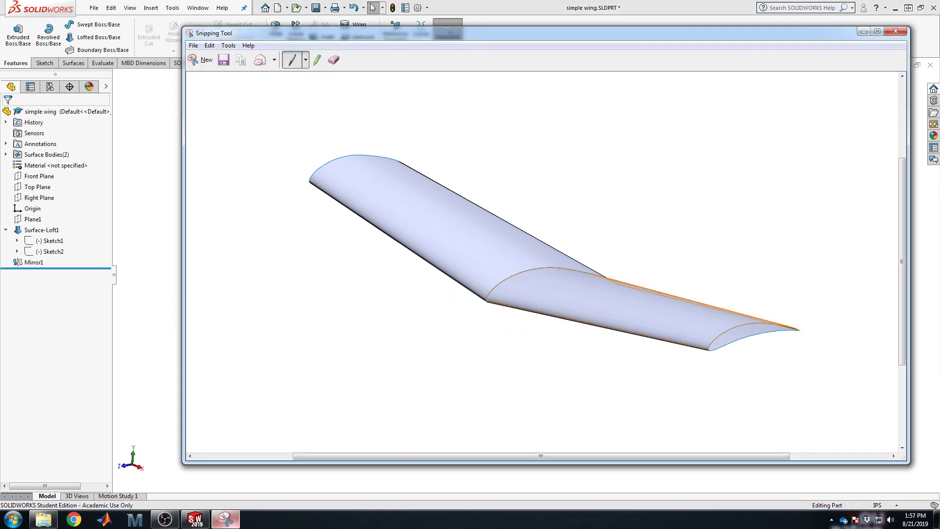
pyautogui.moveTo(360, 32); pyautogui.dragTo(313, 22)
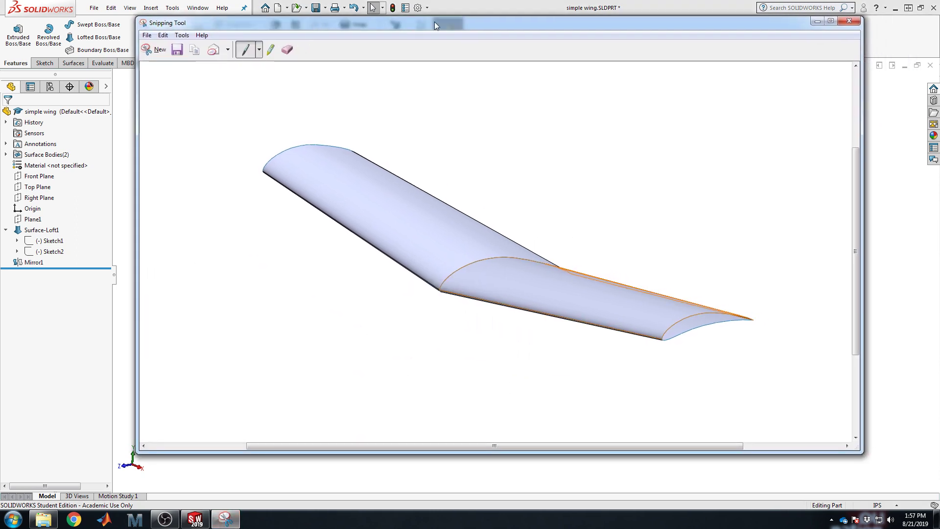
pyautogui.click(818, 21)
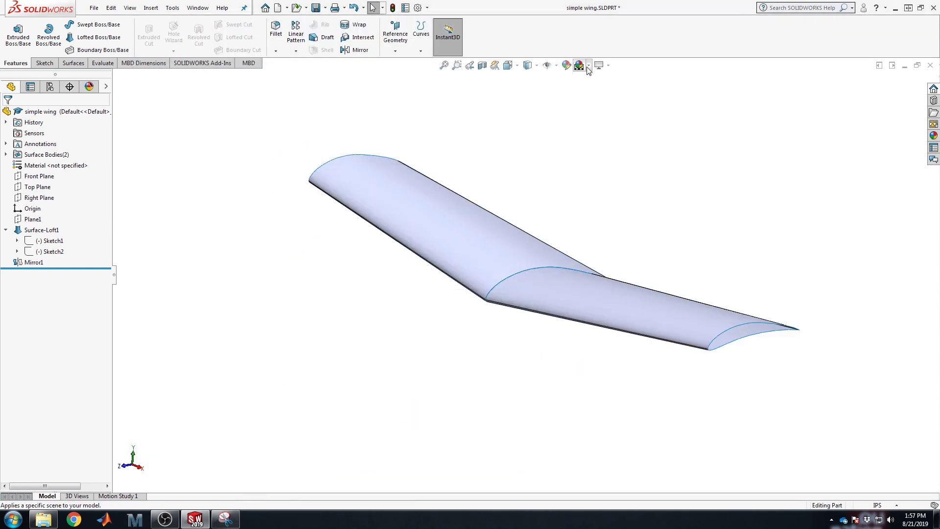
# Apply the 3 Point Faded scene to the model and capture a new snip of the wing.
pyautogui.click(590, 65)
pyautogui.click(595, 78)
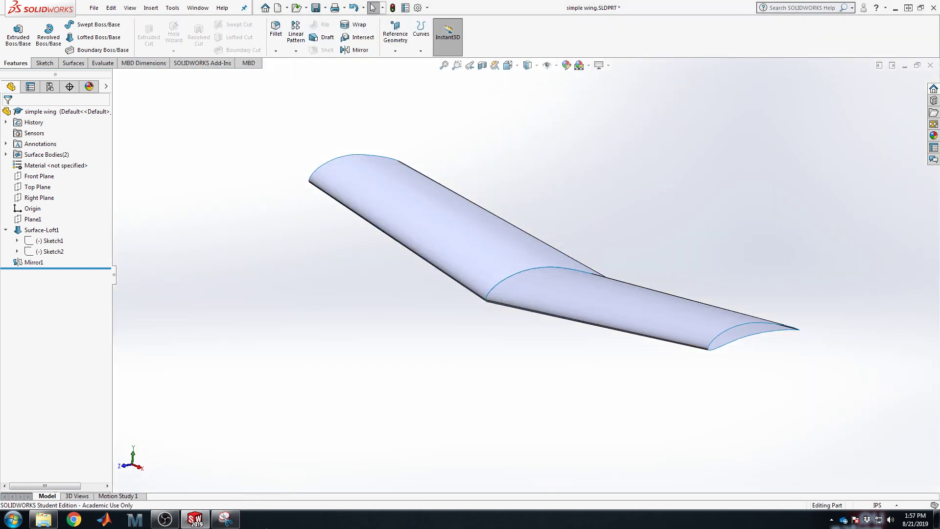
pyautogui.click(225, 520)
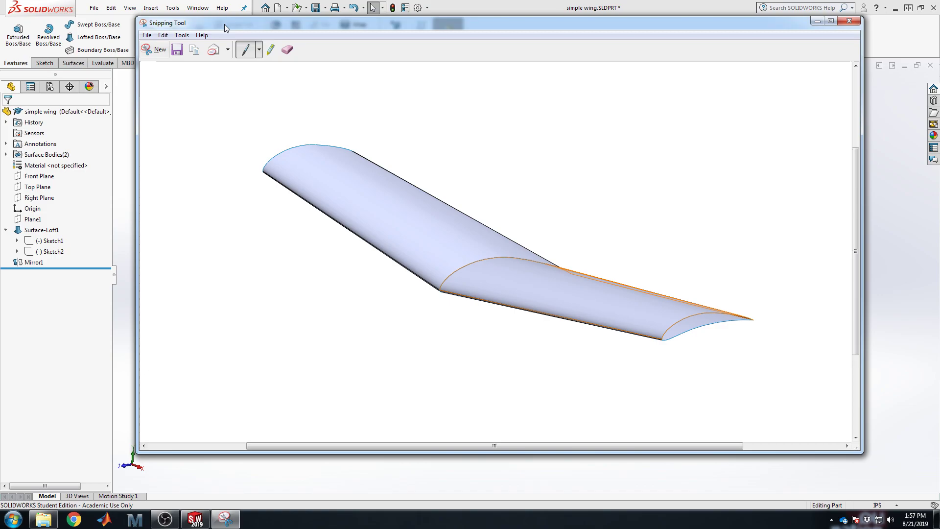
pyautogui.click(154, 50)
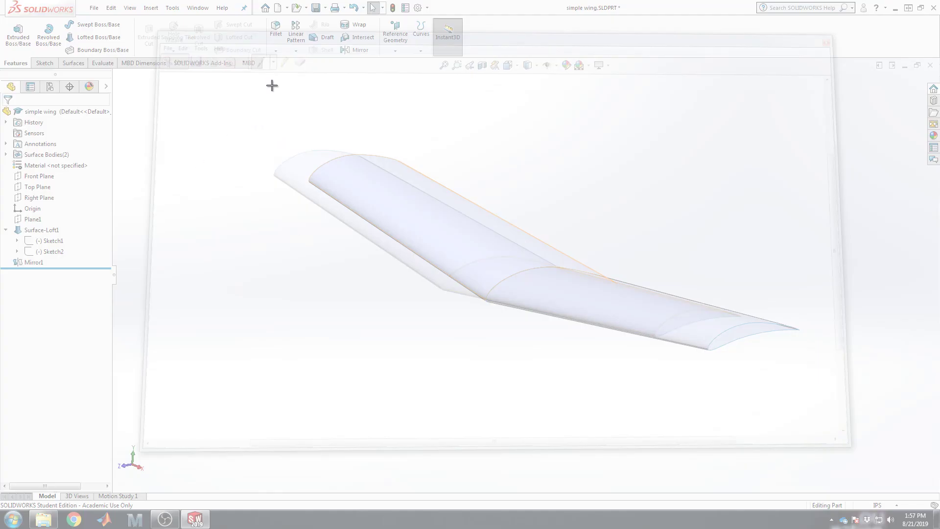
pyautogui.moveTo(227, 98); pyautogui.dragTo(823, 396)
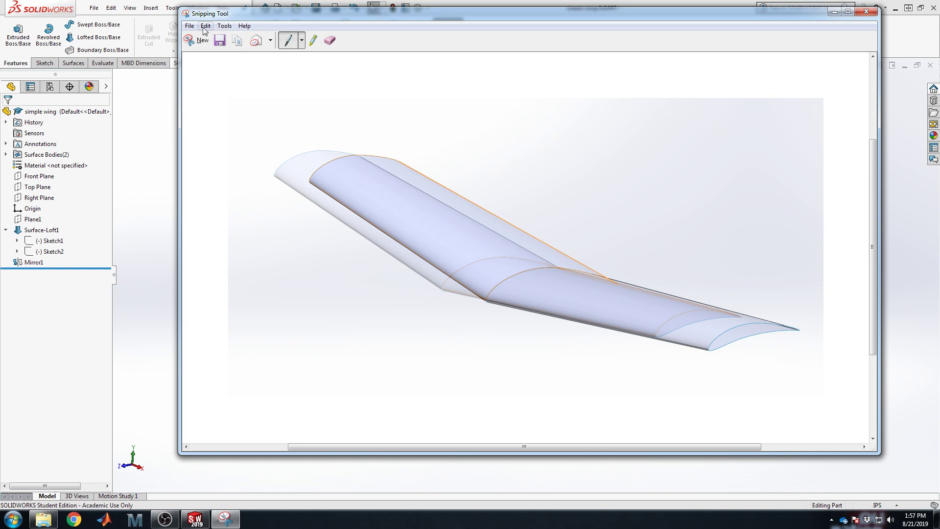
# Retake the snip of the wing on the shaded background and draw a freehand pen stroke along its trailing edge.
pyautogui.click(194, 40)
pyautogui.moveTo(265, 113); pyautogui.dragTo(836, 406)
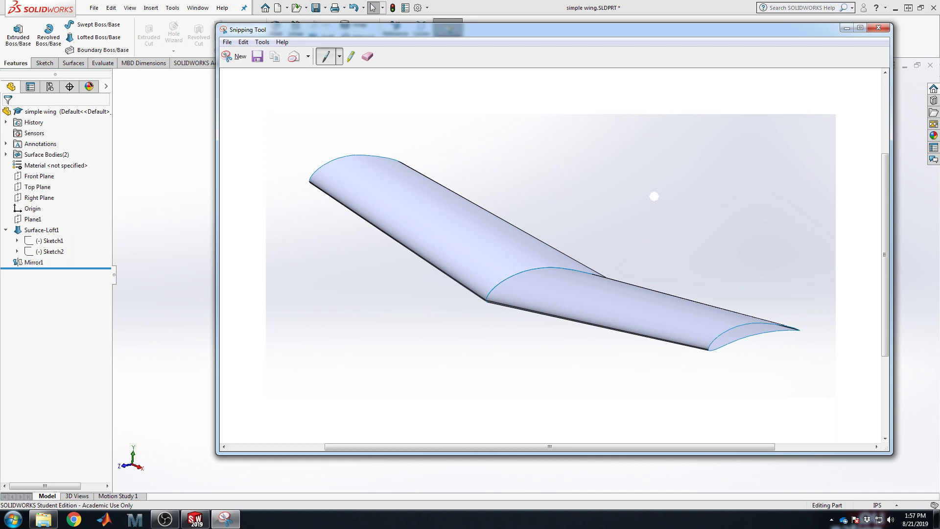
pyautogui.moveTo(474, 197)
pyautogui.mouseDown()
pyautogui.moveTo(529, 212)
pyautogui.moveTo(563, 250)
pyautogui.moveTo(607, 275)
pyautogui.moveTo(662, 287)
pyautogui.mouseUp()
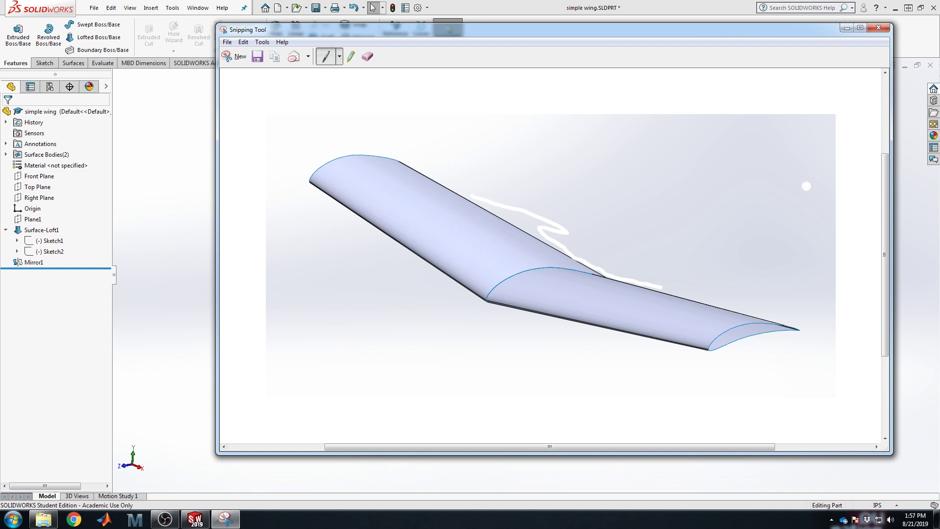
pyautogui.click(847, 28)
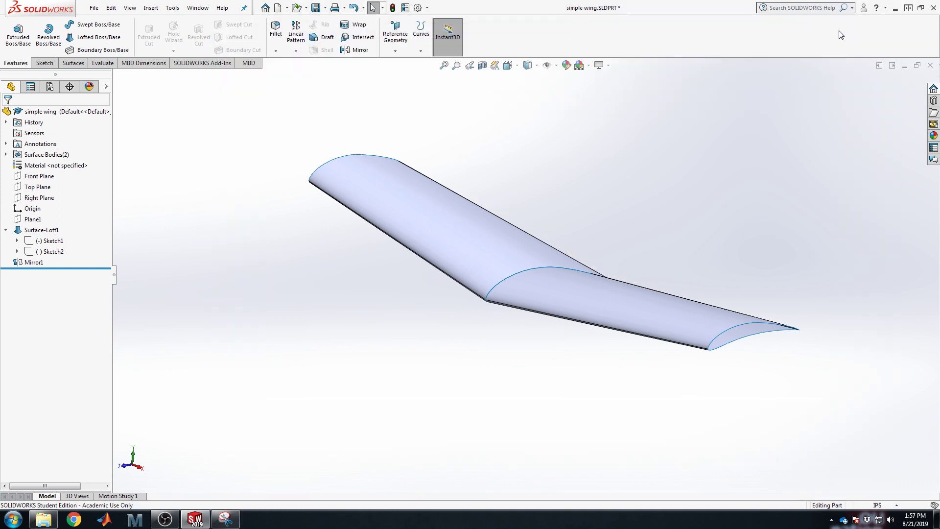
# Apply the Plain White scene and capture a new snip of the wing, closing the Snipping Tool without saving it.
pyautogui.click(588, 65)
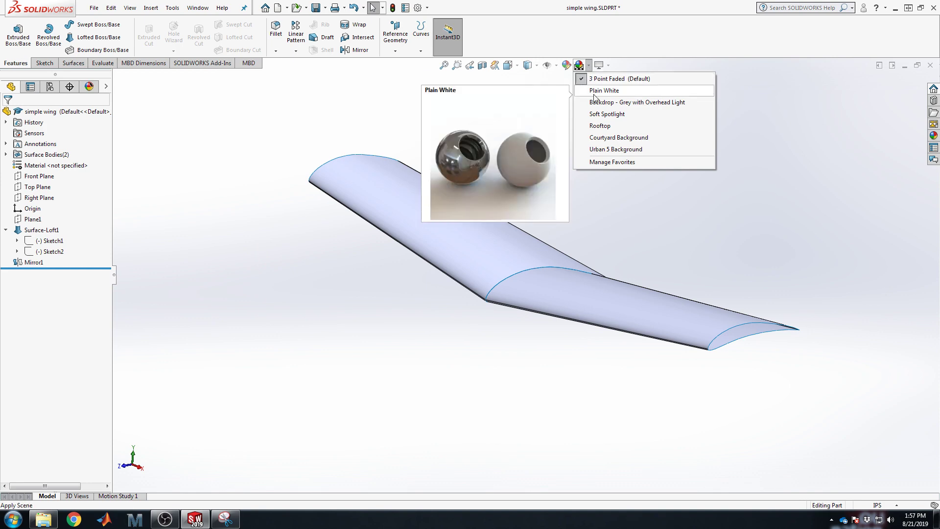
pyautogui.click(575, 116)
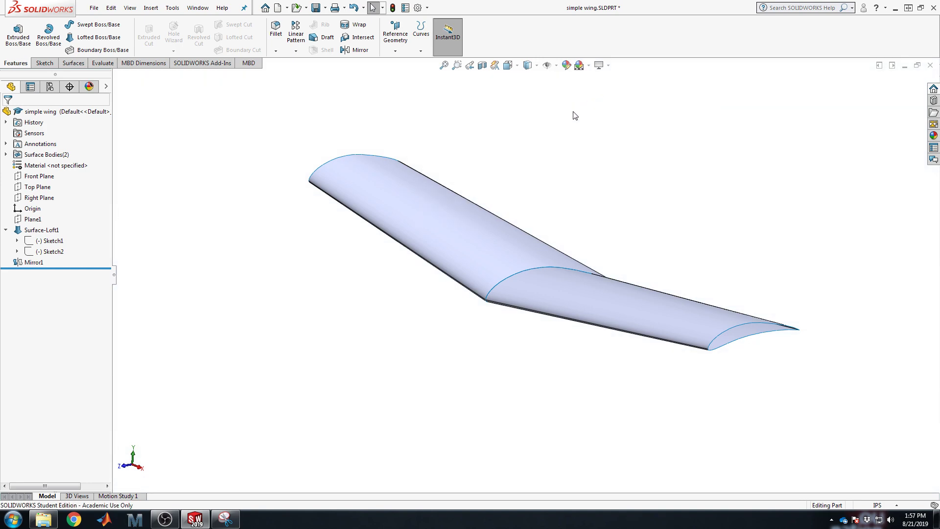
pyautogui.click(225, 519)
pyautogui.click(235, 58)
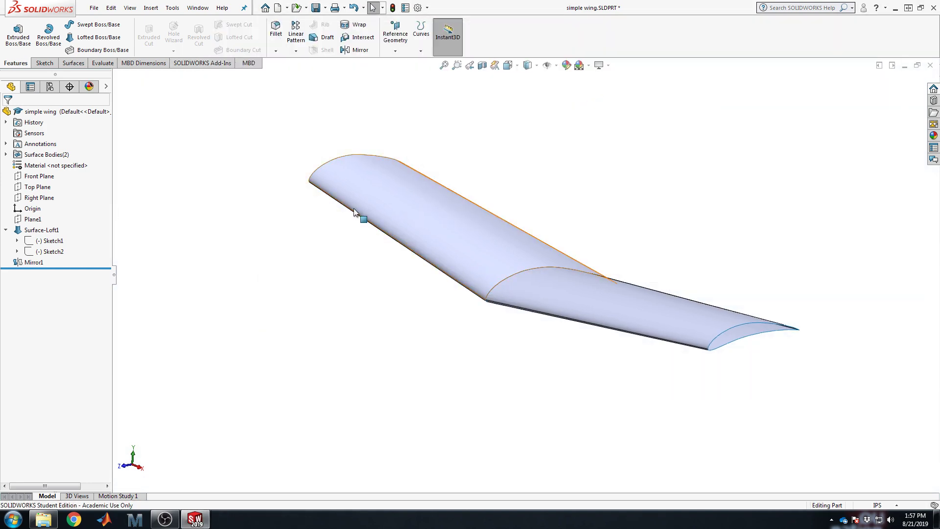
pyautogui.moveTo(276, 128); pyautogui.dragTo(839, 391)
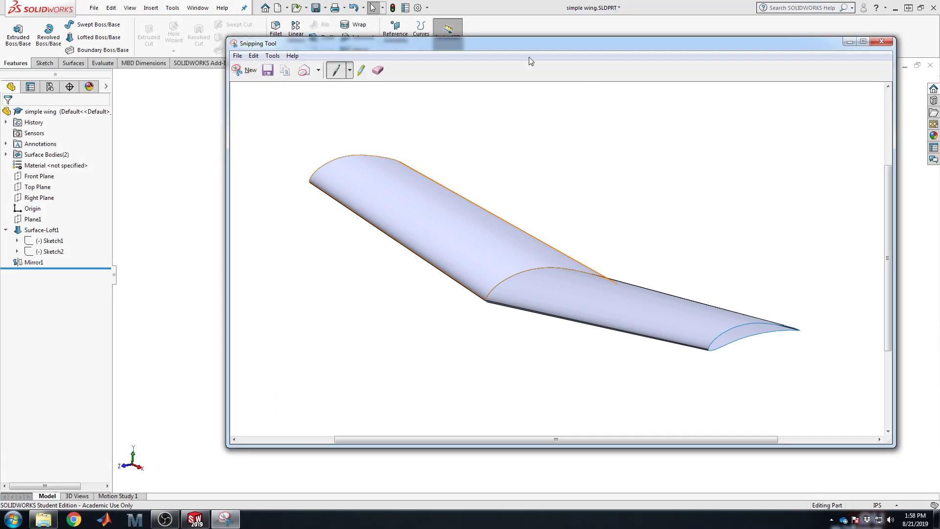
pyautogui.click(880, 41)
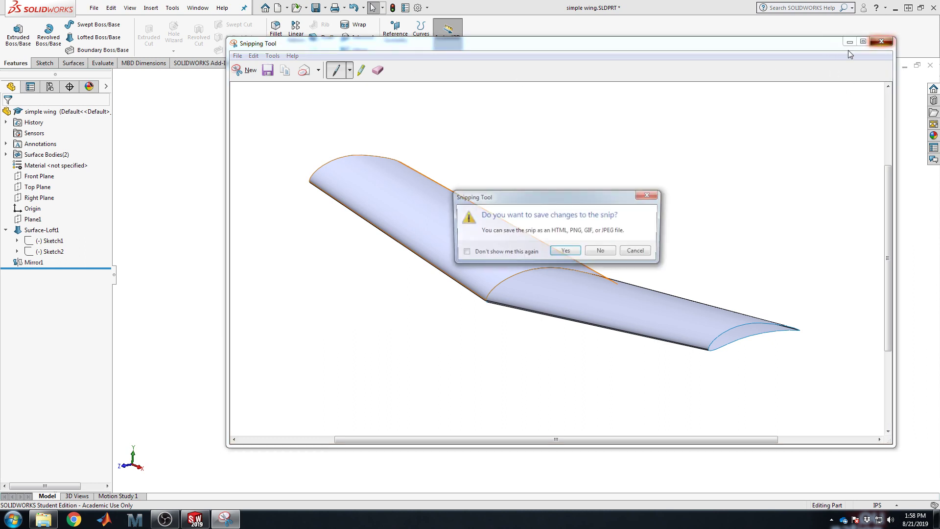
pyautogui.click(605, 248)
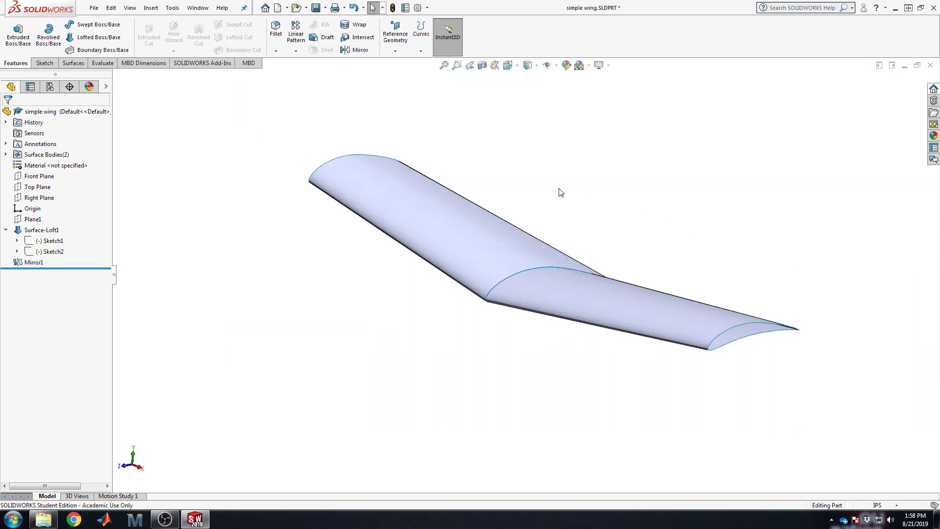